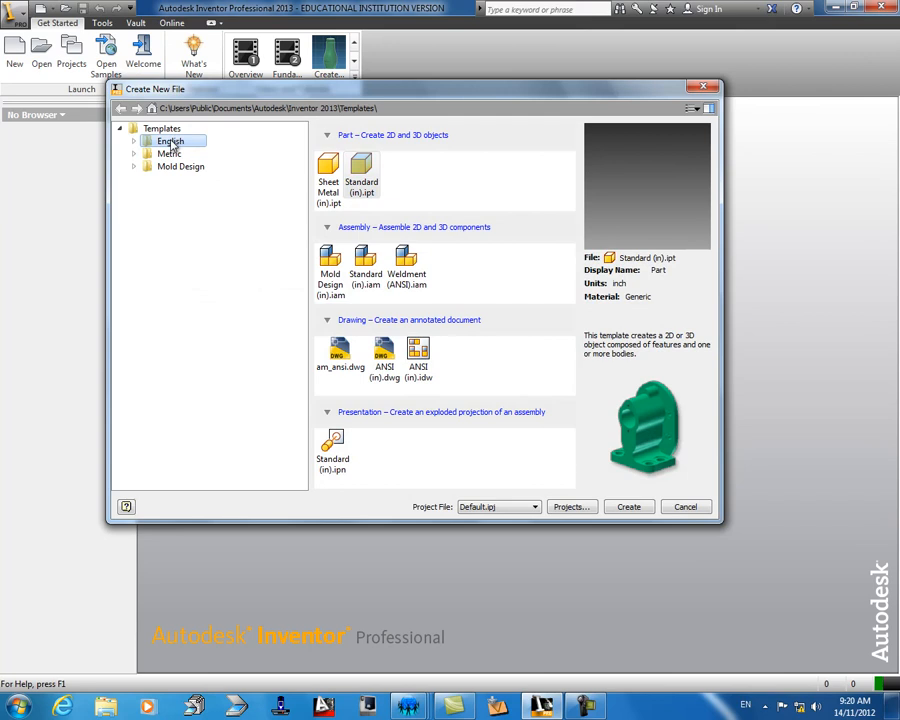
Create a new part from the Standard (in).ipt template and start a 2D sketch on the front plane.
{"action": "double_click", "coordinate": [362, 175]}
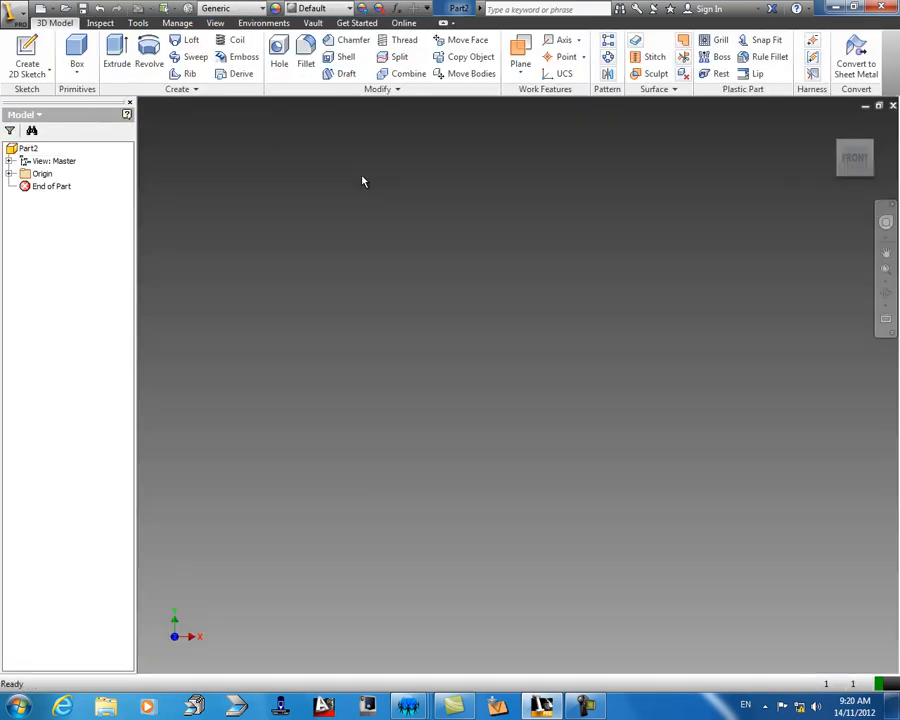
{"action": "left_click", "coordinate": [33, 52]}
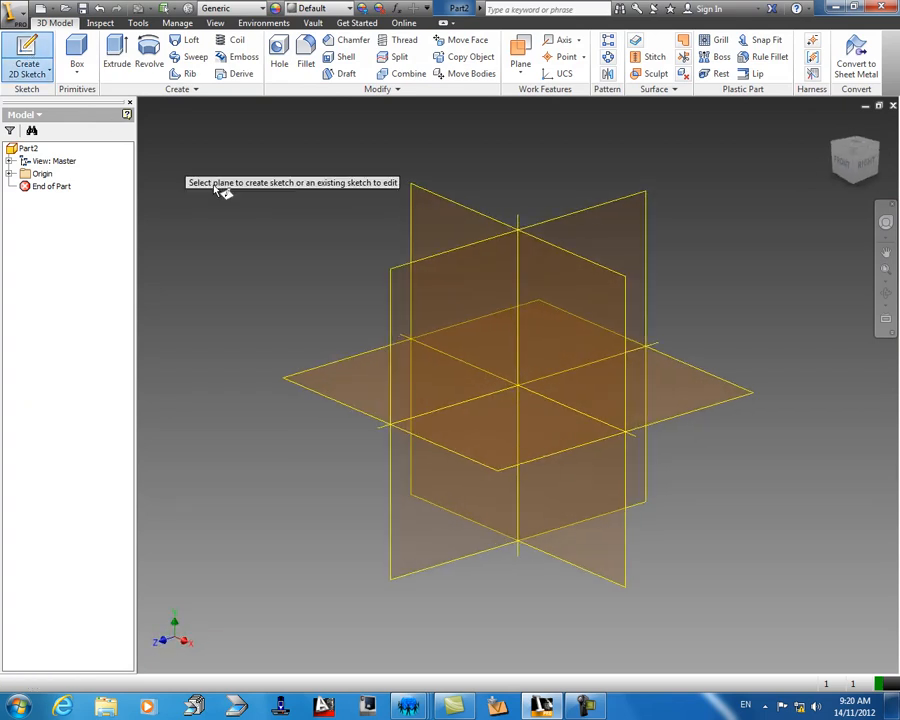
{"action": "left_click", "coordinate": [570, 332]}
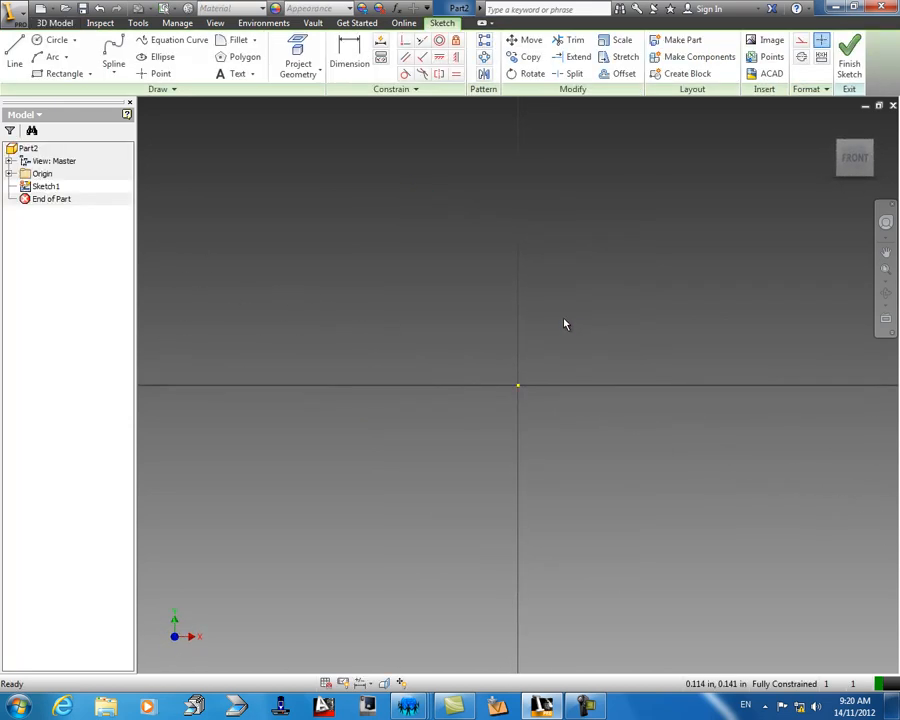
Sketch a rectangle 4 in wide and 2 in high with its lower-left corner at the origin, and finish the sketch.
{"action": "left_click", "coordinate": [58, 74]}
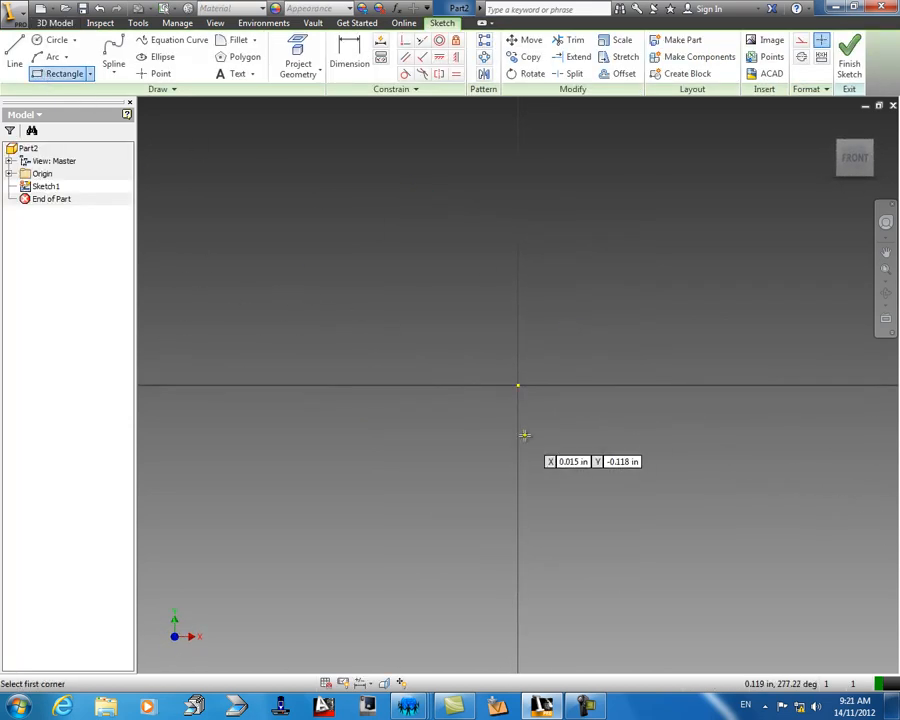
{"action": "left_click", "coordinate": [518, 385]}
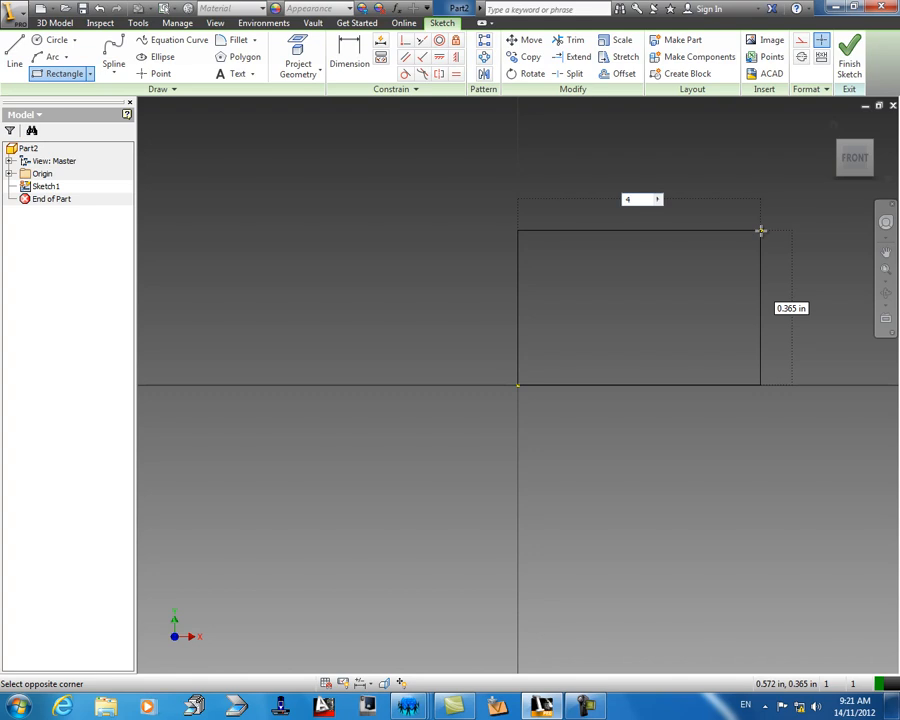
{"action": "key", "text": "Tab"}
{"action": "key", "text": "Return"}
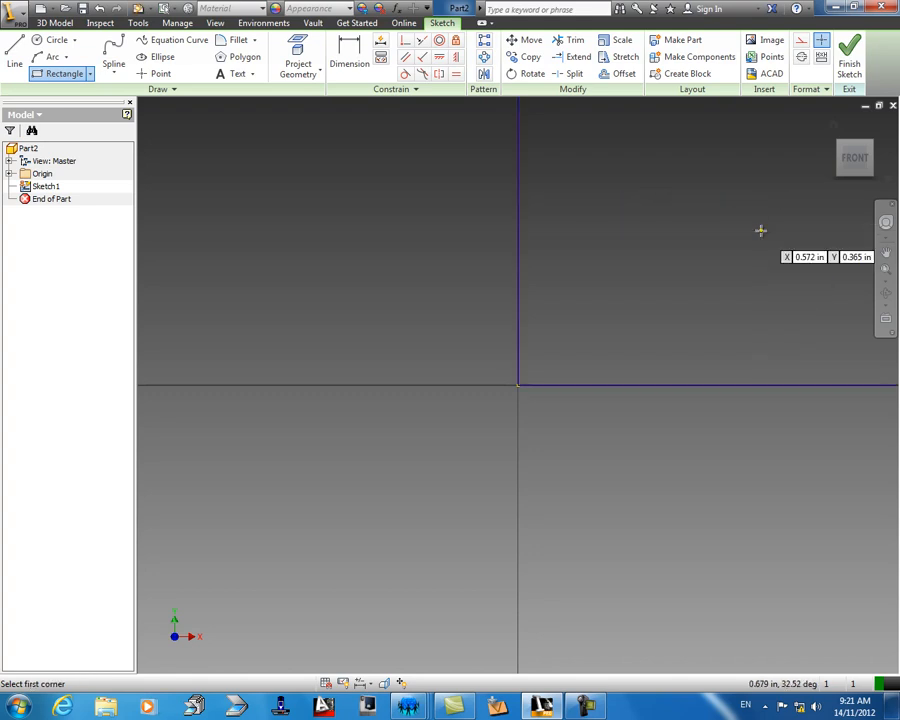
{"action": "scroll", "coordinate": [757, 244], "scroll_direction": "down", "scroll_amount": 4}
{"action": "middle_click_drag", "start_coordinate": [739, 247], "coordinate": [231, 507]}
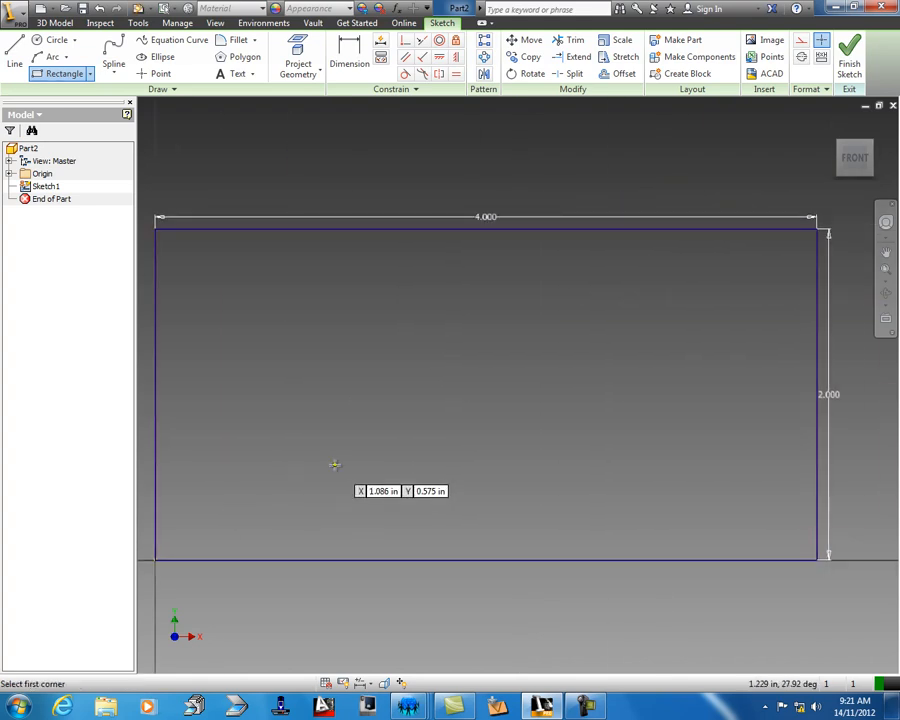
{"action": "scroll", "coordinate": [332, 460], "scroll_direction": "down", "scroll_amount": 2}
{"action": "left_click", "coordinate": [849, 62]}
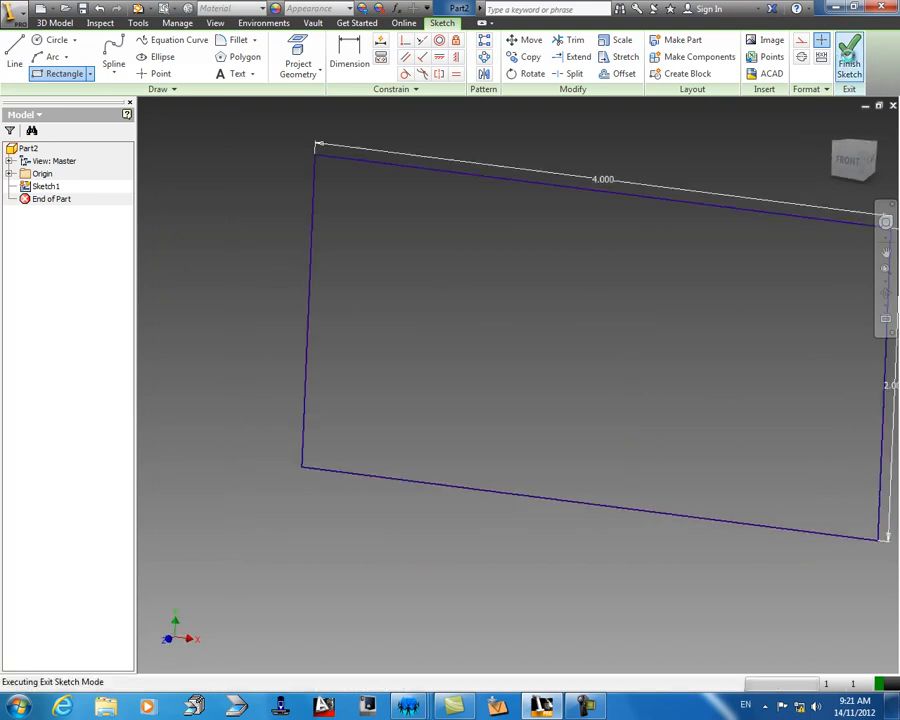
Extrude the rectangle .375 in backward from the sketch plane to form the plate.
{"action": "middle_click_drag", "start_coordinate": [659, 275], "coordinate": [344, 423]}
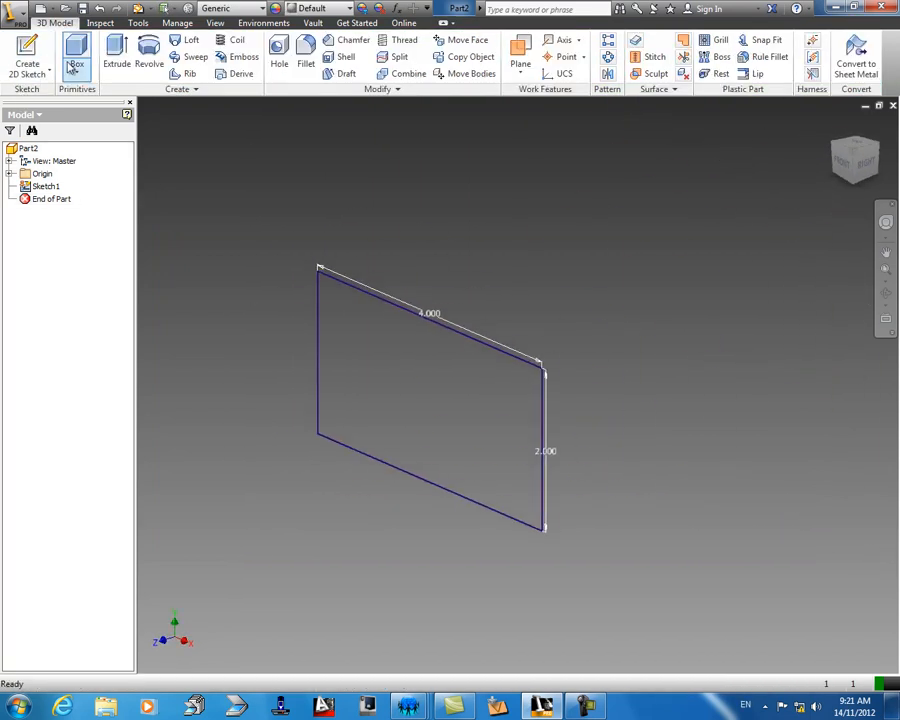
{"action": "left_click", "coordinate": [117, 52]}
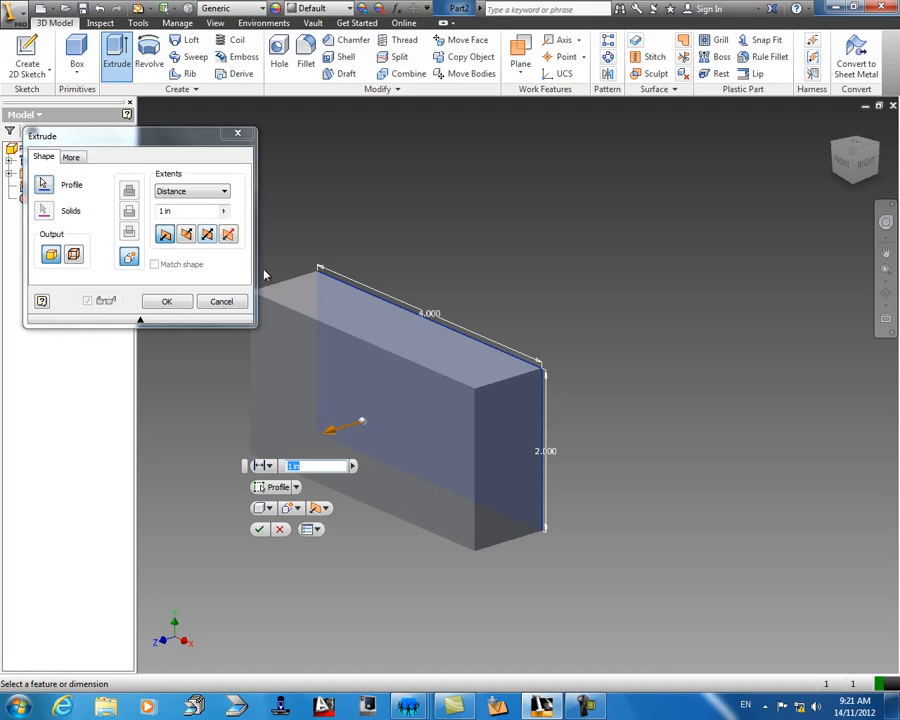
{"action": "left_click", "coordinate": [187, 236]}
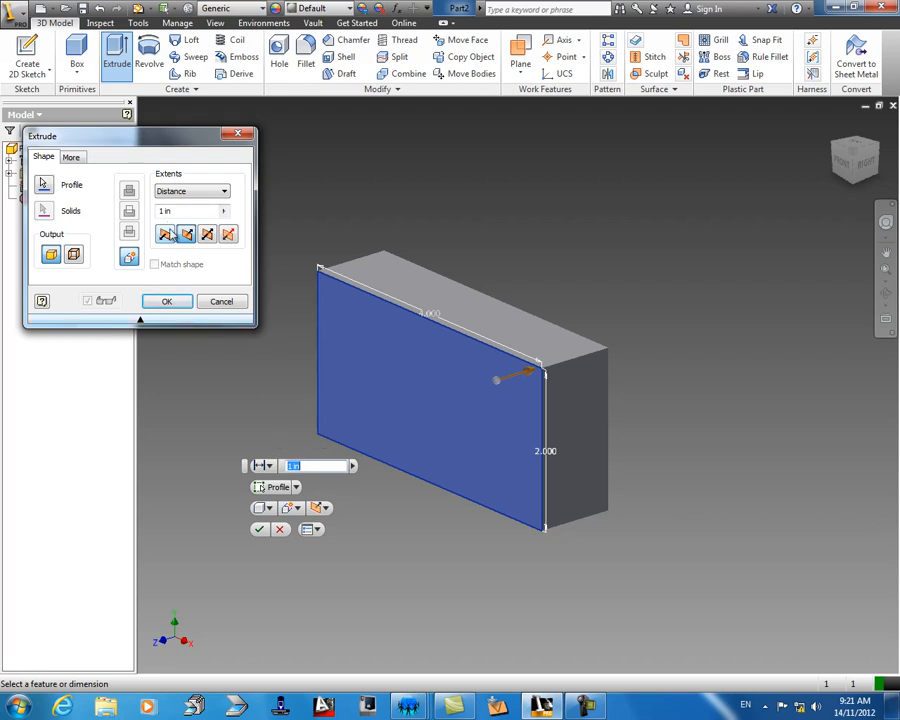
{"action": "left_click_drag", "start_coordinate": [164, 212], "coordinate": [137, 210]}
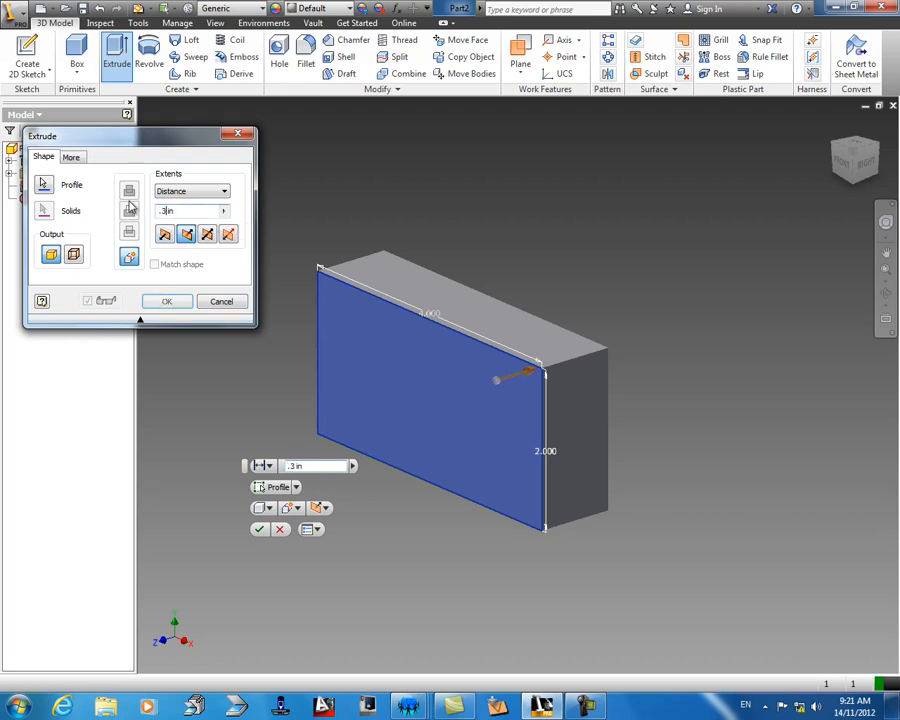
{"action": "left_click", "coordinate": [166, 303]}
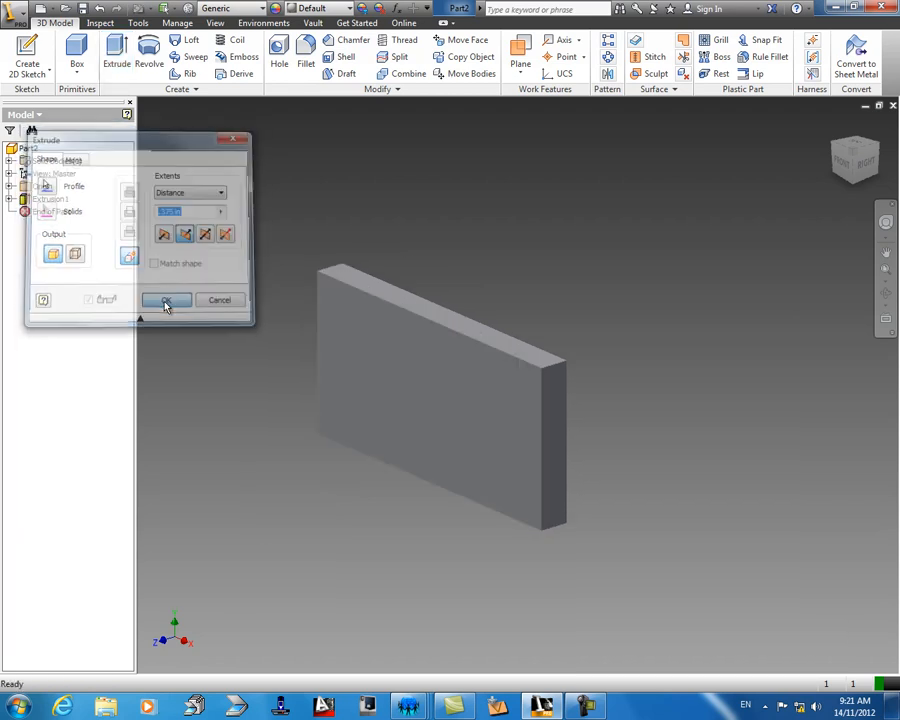
Start a sketch on the plate's front face and draw a .25 in diameter circle near its upper-left corner.
{"action": "left_click", "coordinate": [886, 294]}
{"action": "left_click_drag", "start_coordinate": [522, 416], "coordinate": [501, 306]}
{"action": "mouse_move", "coordinate": [501, 306]}
{"action": "middle_mouse_down"}
{"action": "mouse_move", "coordinate": [506, 316]}
{"action": "mouse_move", "coordinate": [450, 420]}
{"action": "mouse_move", "coordinate": [432, 410]}
{"action": "middle_mouse_up"}
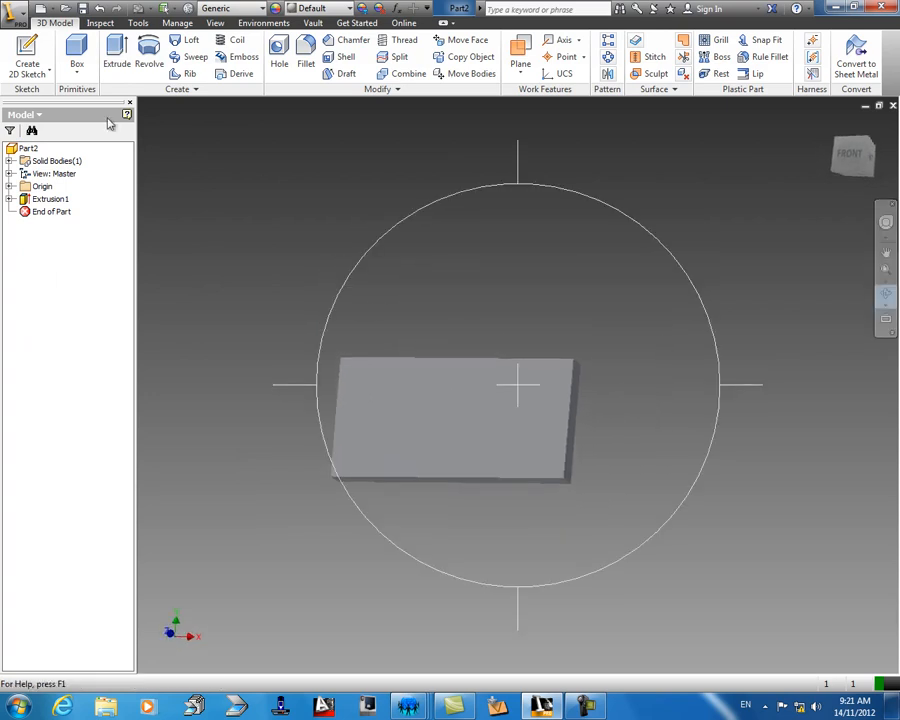
{"action": "left_click", "coordinate": [28, 55]}
{"action": "left_click", "coordinate": [410, 375]}
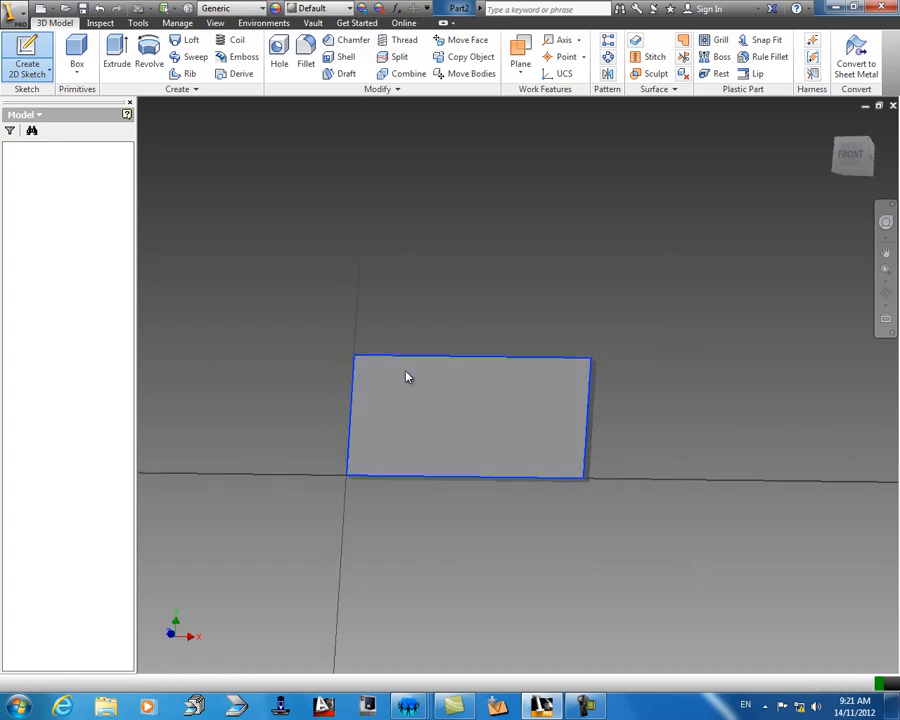
{"action": "left_click", "coordinate": [55, 40]}
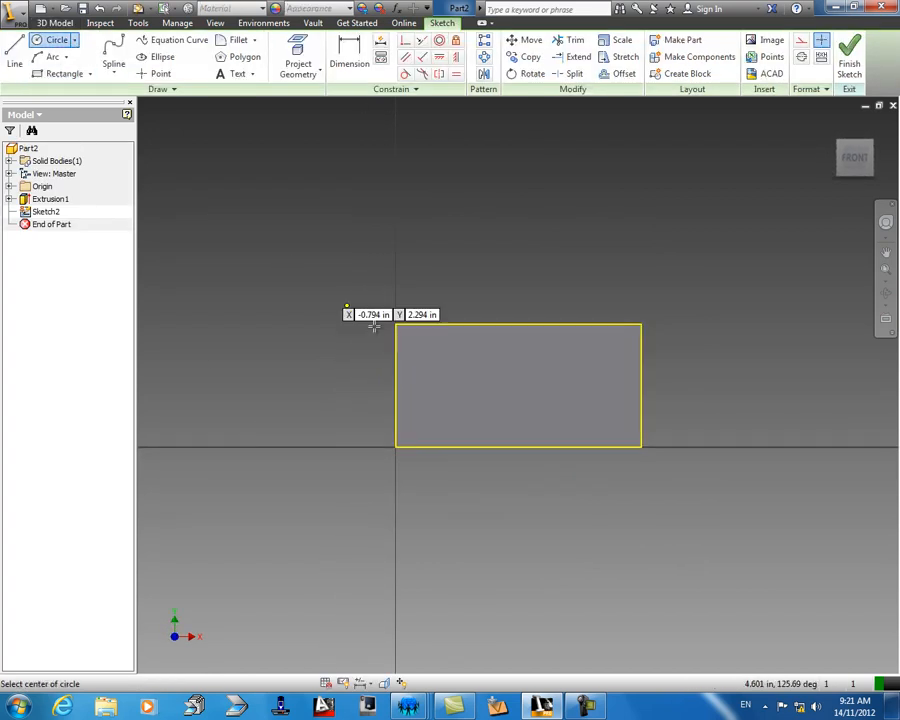
{"action": "left_click", "coordinate": [433, 352]}
{"action": "type", "text": ".25"}
{"action": "key", "text": "Return"}
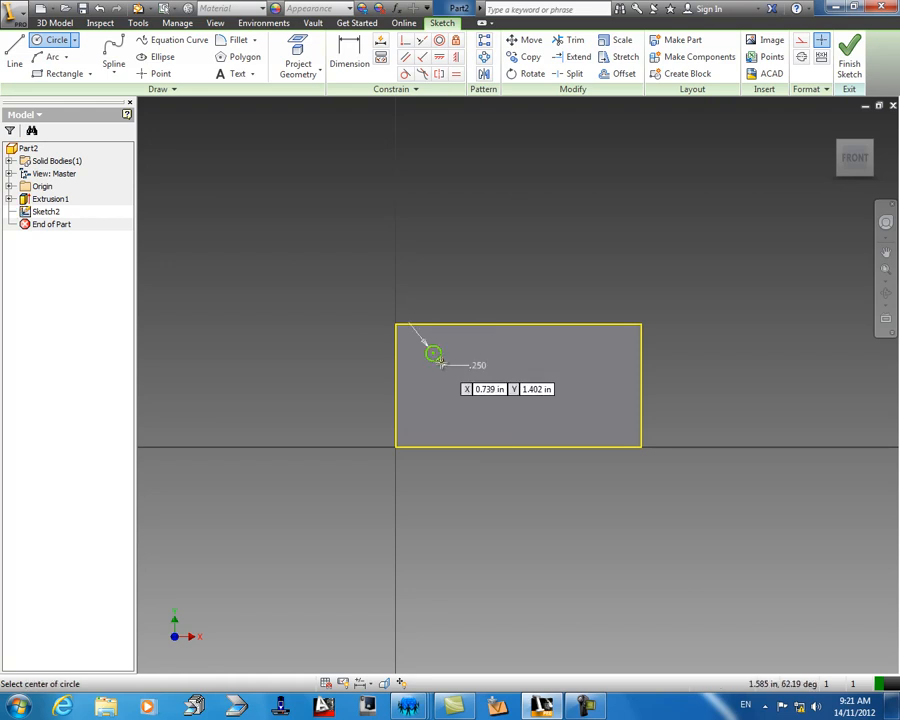
Extrude the circle as a .375 in deep cut into the plate to make a through hole.
{"action": "left_click", "coordinate": [55, 22]}
{"action": "left_click", "coordinate": [116, 55]}
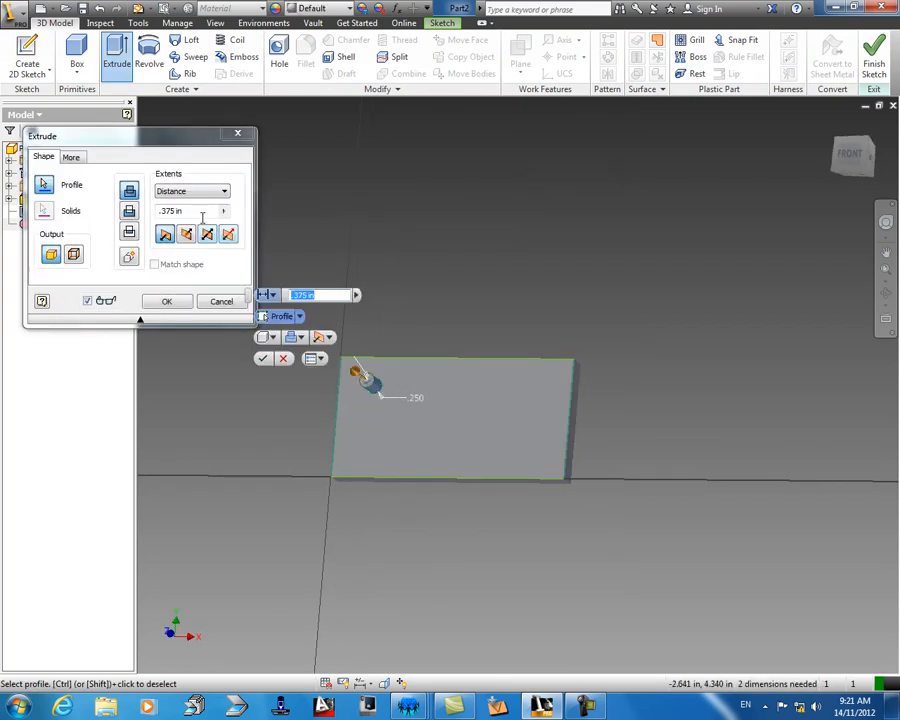
{"action": "left_click", "coordinate": [186, 236]}
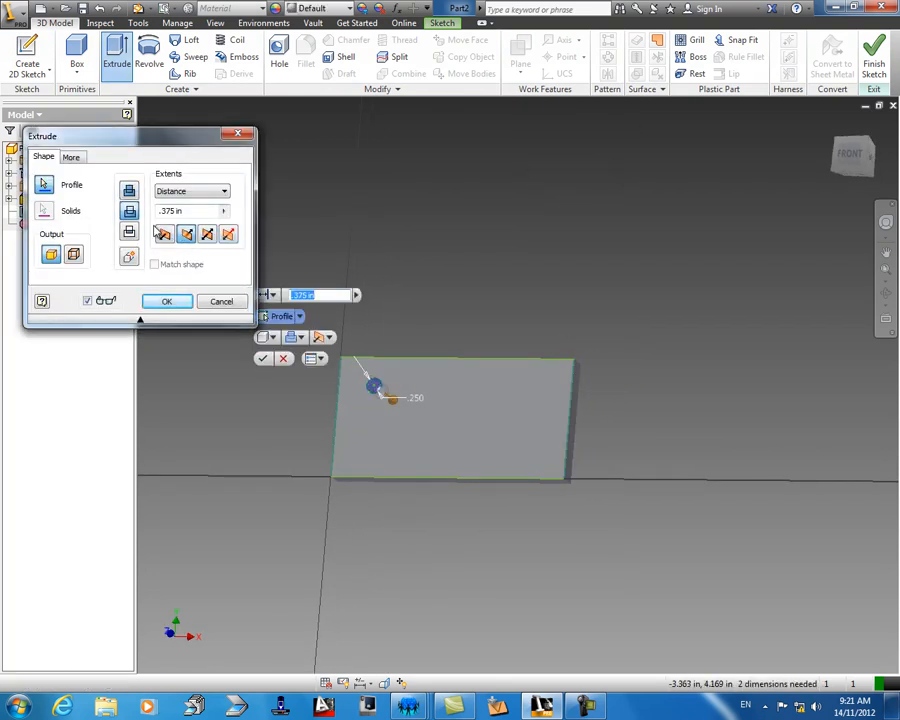
{"action": "left_click", "coordinate": [167, 302]}
On a new front-face sketch, draw a .25 in diameter circle level with the hole, at about X 1.38 in, Y 1.53 in.
{"action": "scroll", "coordinate": [378, 390], "scroll_direction": "down", "scroll_amount": 5}
{"action": "scroll", "coordinate": [358, 357], "scroll_direction": "up", "scroll_amount": 3}
{"action": "scroll", "coordinate": [420, 375], "scroll_direction": "up", "scroll_amount": 3}
{"action": "middle_click_drag", "start_coordinate": [422, 373], "coordinate": [428, 336]}
{"action": "left_click", "coordinate": [27, 62]}
{"action": "left_click", "coordinate": [486, 341]}
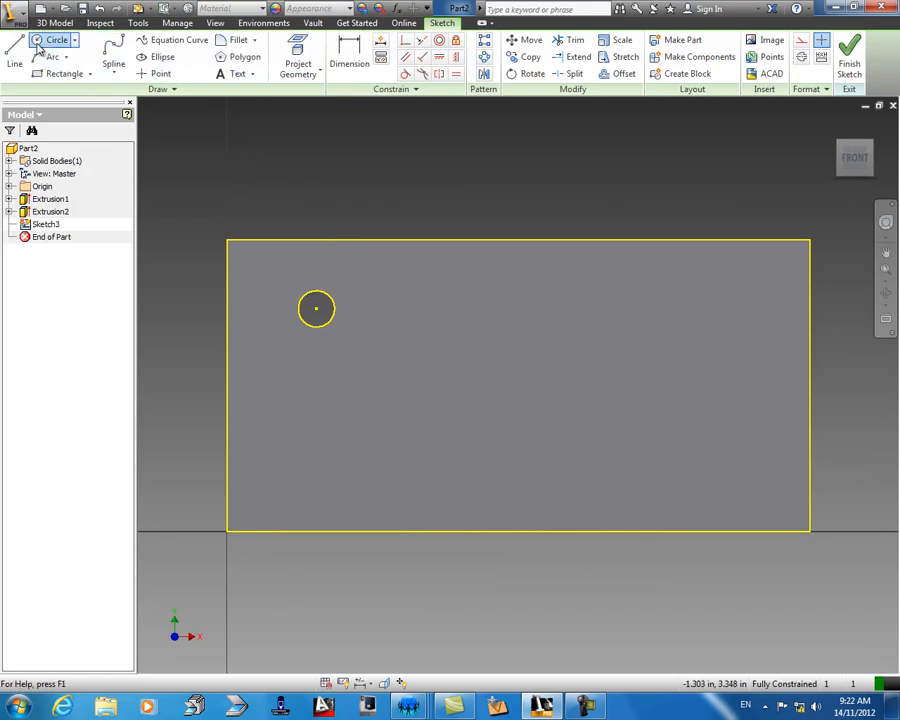
{"action": "left_click", "coordinate": [40, 42]}
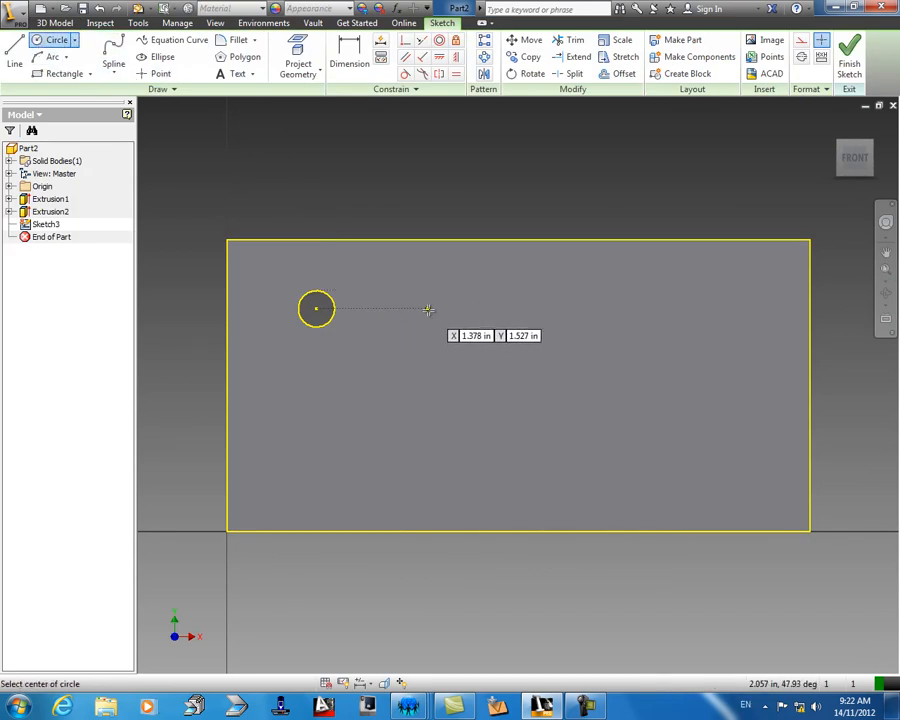
{"action": "left_click", "coordinate": [428, 309]}
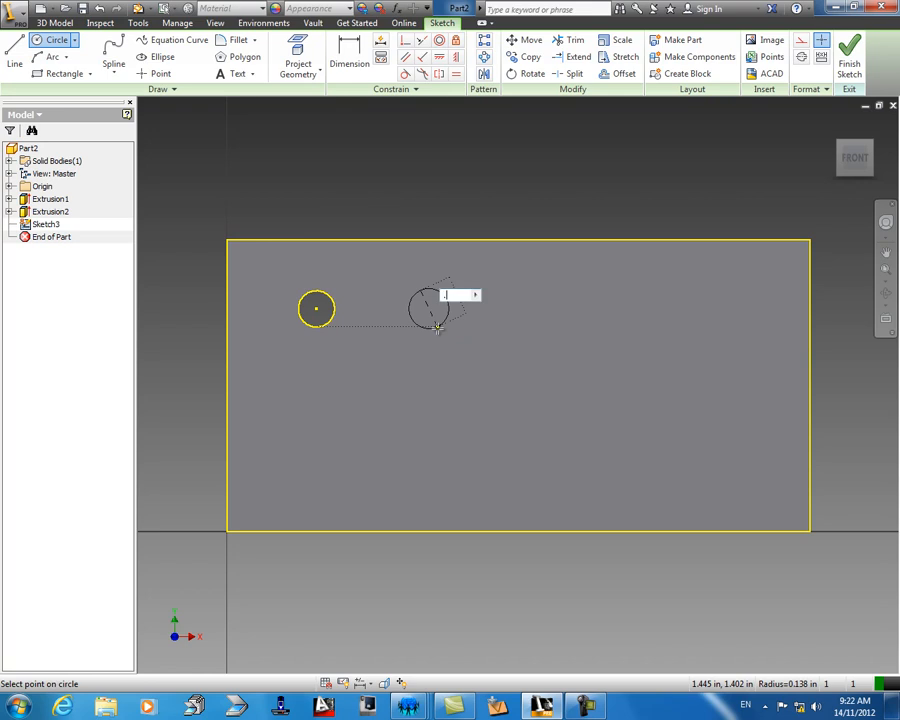
{"action": "type", "text": ".25"}
{"action": "key", "text": "Return"}
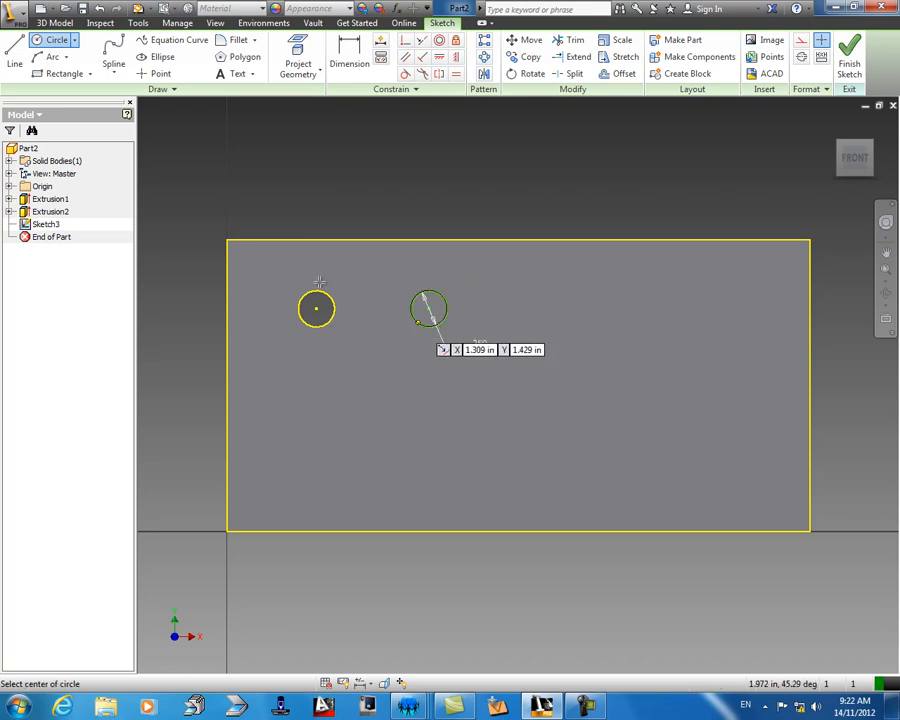
Extrude the second .25 in circle as a .125 in deep cut into the plate to make a blind hole.
{"action": "left_click", "coordinate": [44, 24]}
{"action": "left_click", "coordinate": [117, 55]}
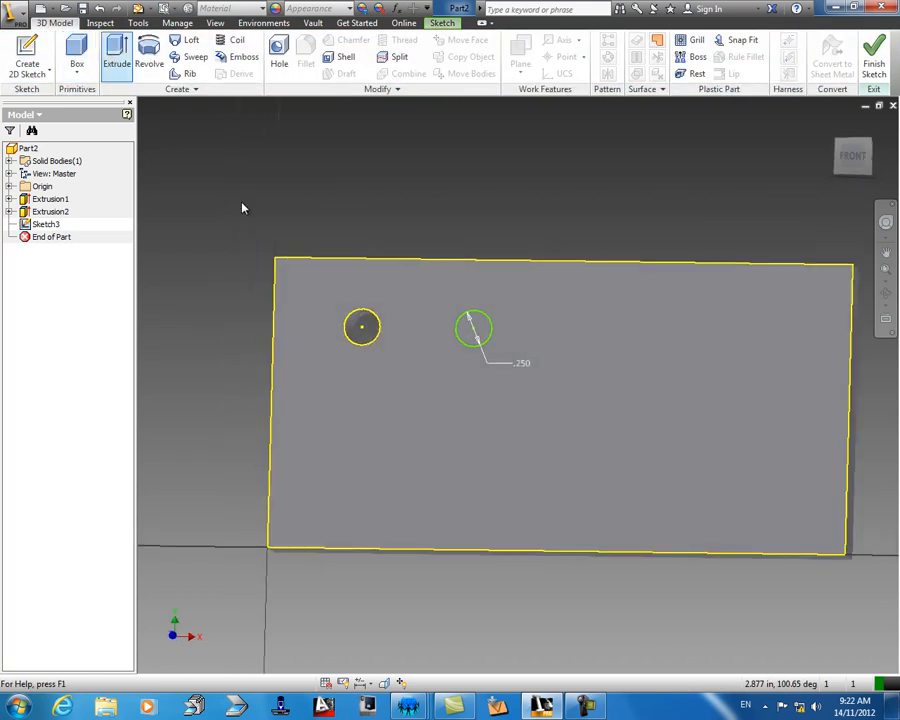
{"action": "left_click", "coordinate": [497, 337]}
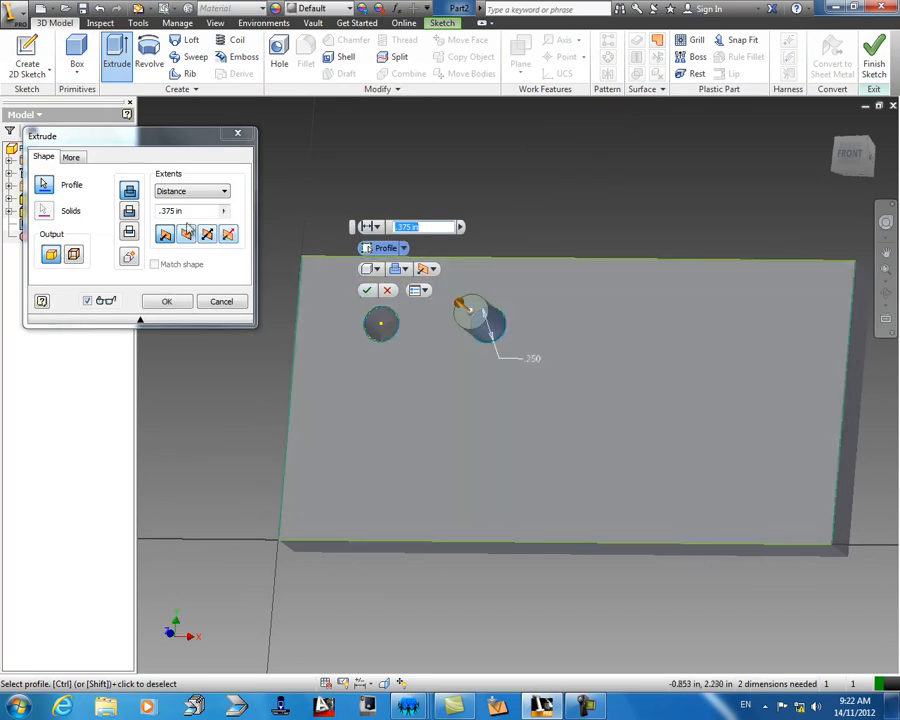
{"action": "left_click", "coordinate": [170, 210]}
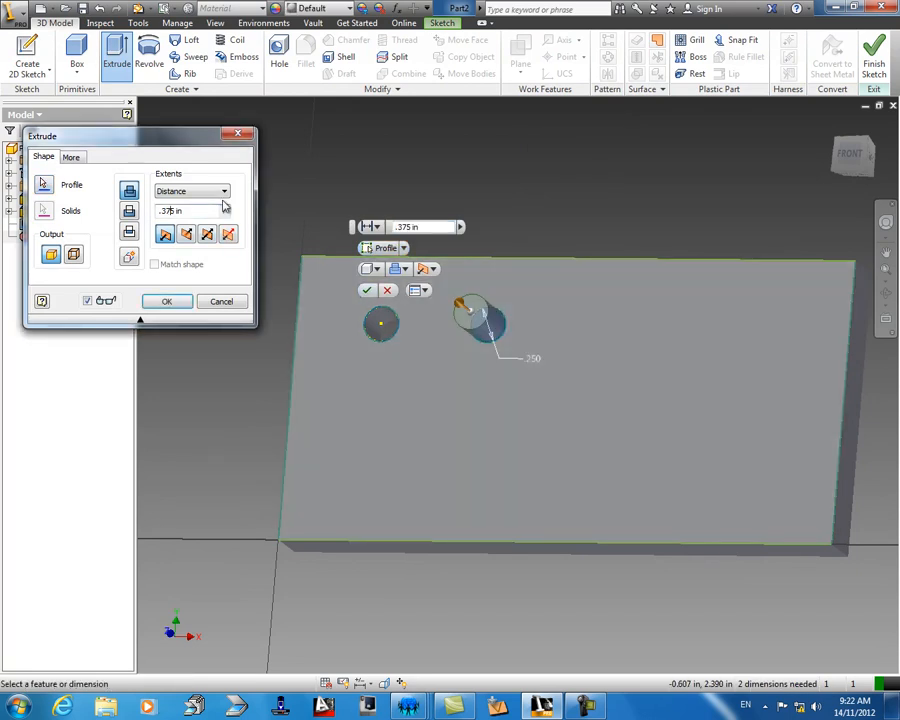
{"action": "type", "text": "12"}
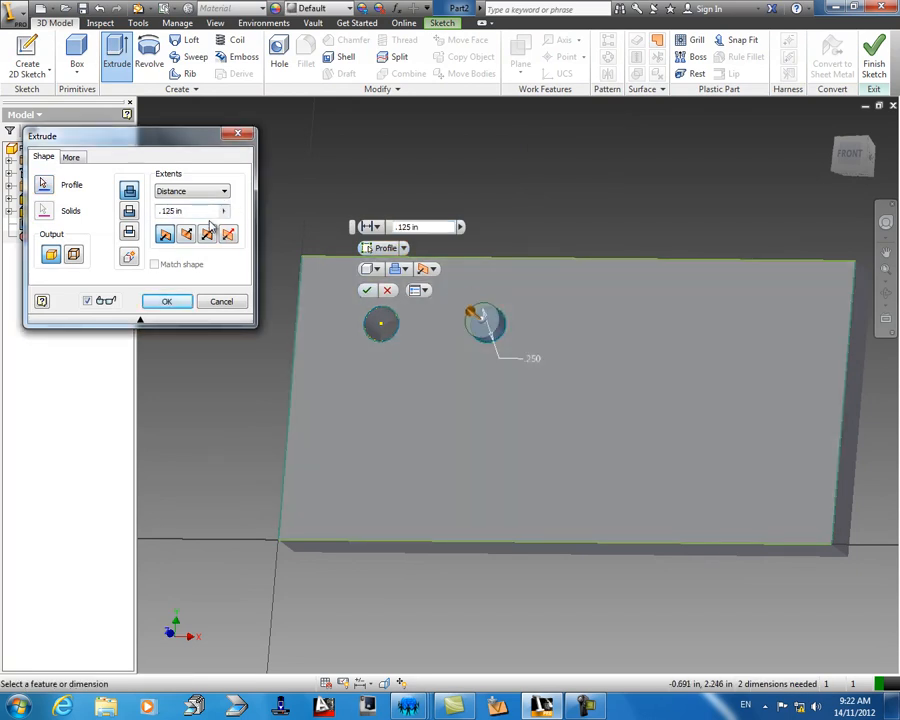
{"action": "left_click", "coordinate": [189, 236]}
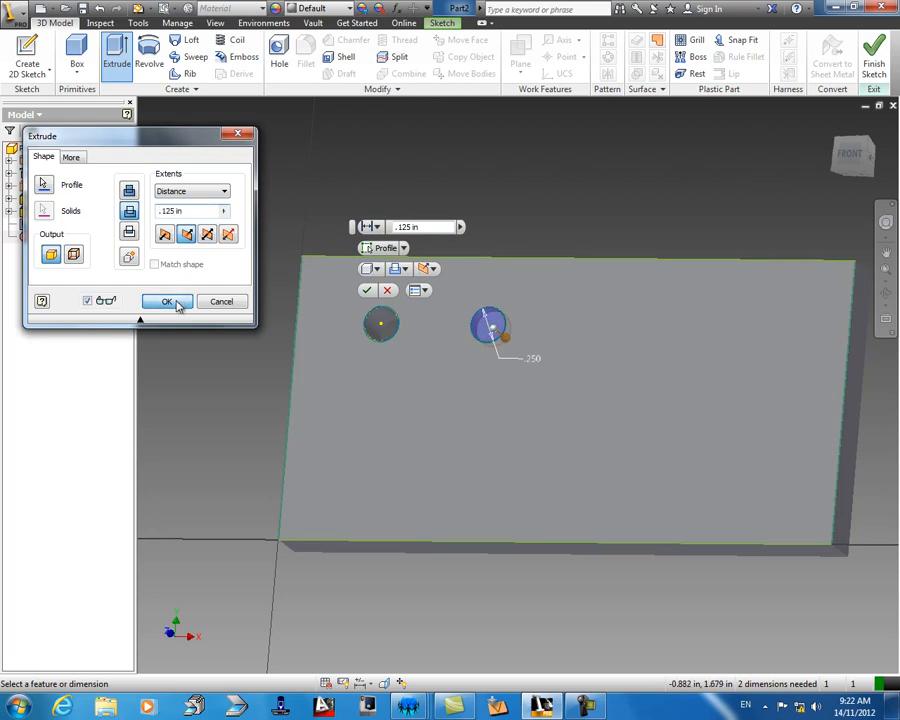
{"action": "left_click", "coordinate": [176, 301]}
On another front-face sketch, draw a .75 in diameter circle in the lower-left area of the plate, below the two holes.
{"action": "scroll", "coordinate": [531, 322], "scroll_direction": "up", "scroll_amount": 3}
{"action": "scroll", "coordinate": [506, 322], "scroll_direction": "down", "scroll_amount": 4}
{"action": "middle_click_drag", "start_coordinate": [444, 364], "coordinate": [468, 306]}
{"action": "left_click", "coordinate": [27, 55]}
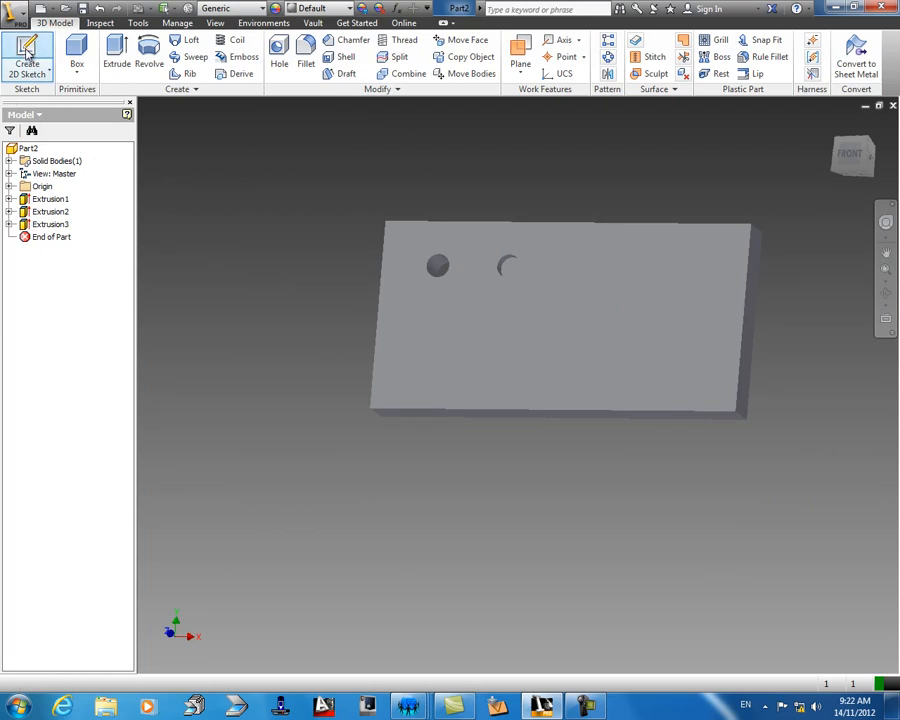
{"action": "left_click", "coordinate": [534, 399]}
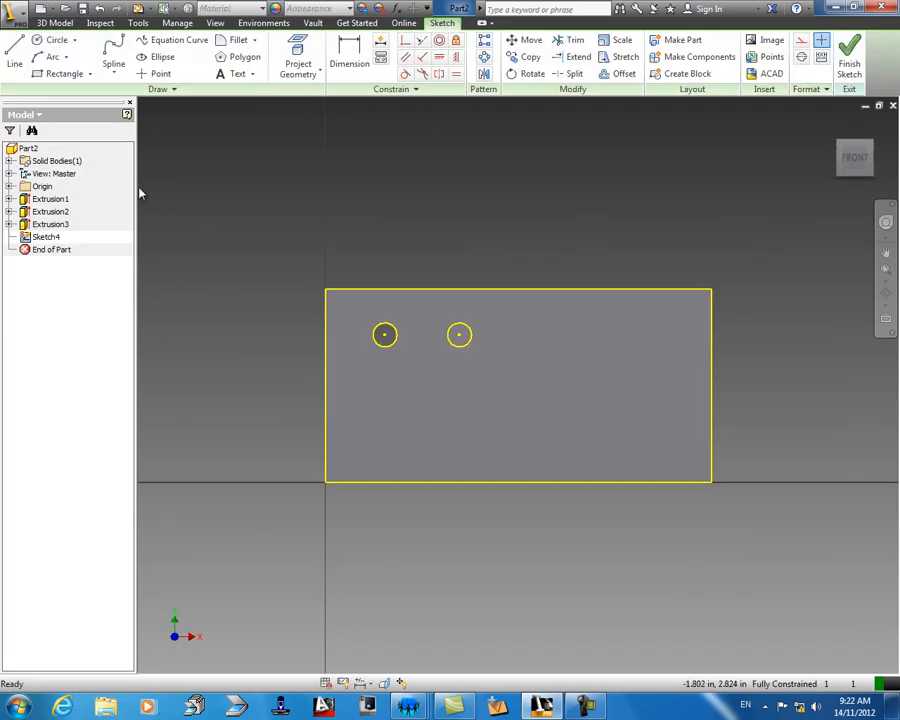
{"action": "left_click", "coordinate": [52, 39]}
{"action": "left_click", "coordinate": [413, 419]}
{"action": "type", "text": "."}
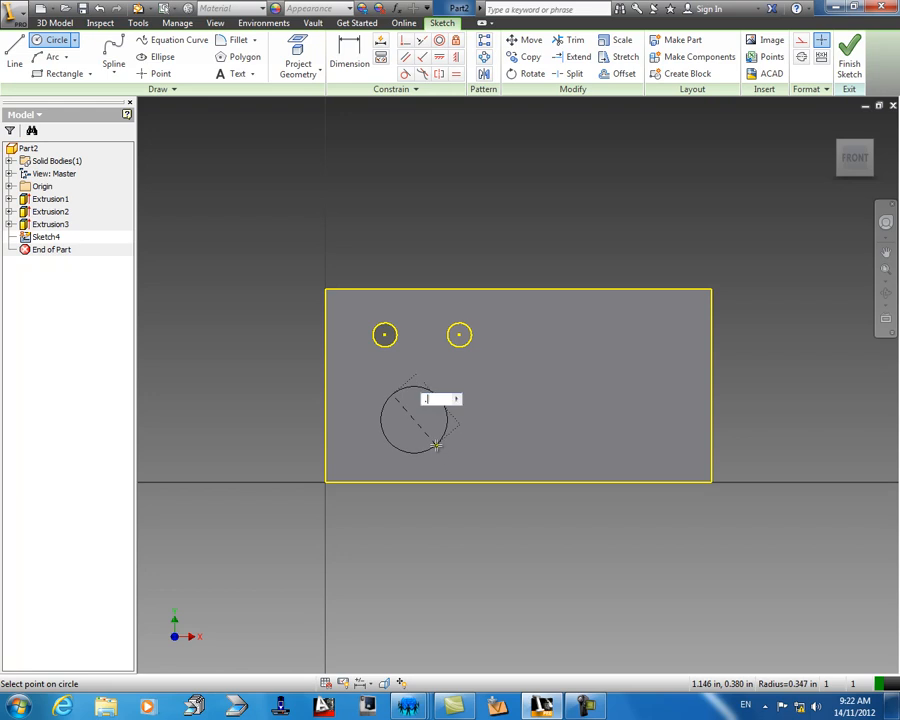
{"action": "type", "text": "75"}
{"action": "key", "text": "Return"}
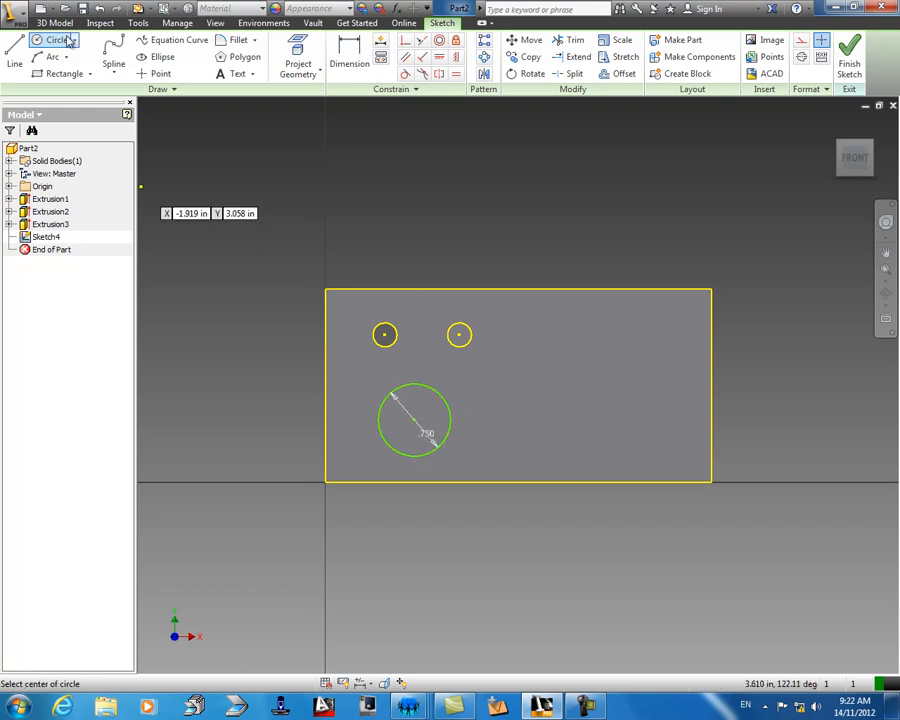
Extrude the .75 in circle as a cut through all of the plate.
{"action": "left_click", "coordinate": [60, 25]}
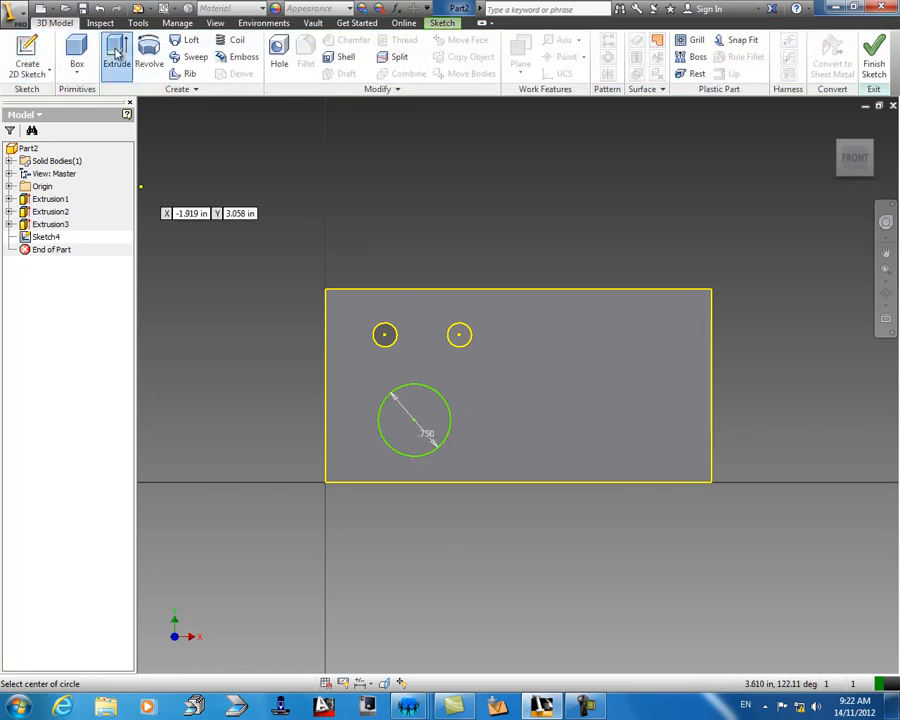
{"action": "left_click", "coordinate": [117, 55]}
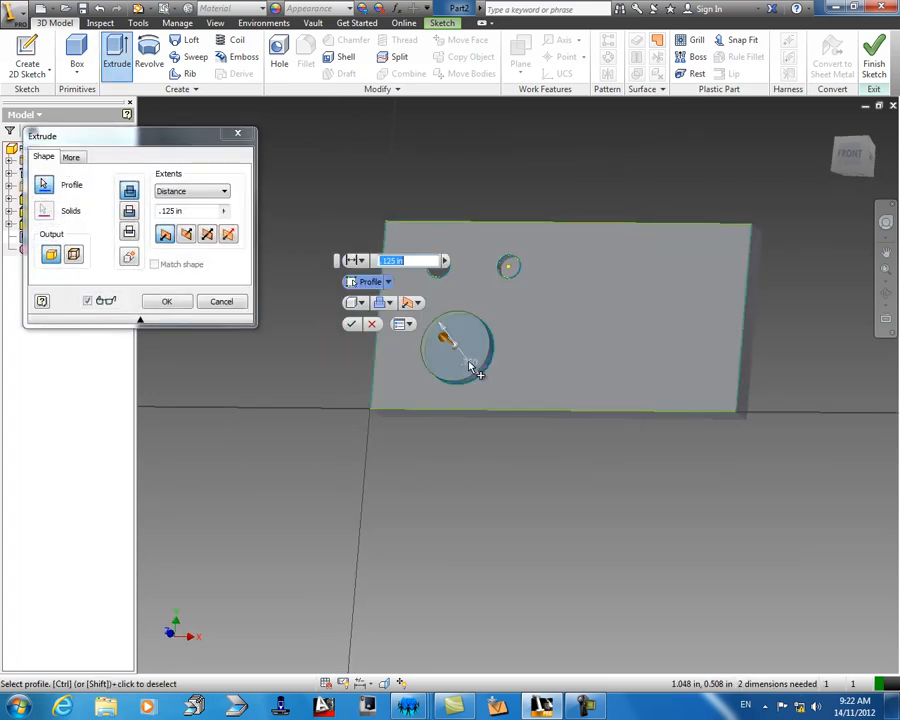
{"action": "left_click", "coordinate": [463, 366]}
{"action": "left_click", "coordinate": [218, 192]}
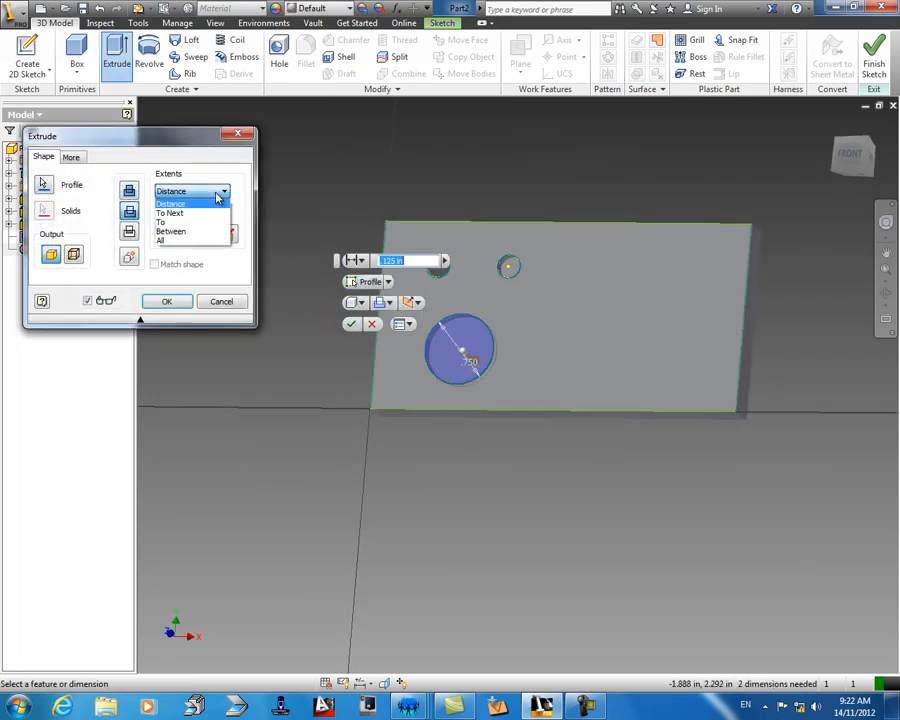
{"action": "left_click", "coordinate": [165, 237]}
{"action": "left_click", "coordinate": [167, 301]}
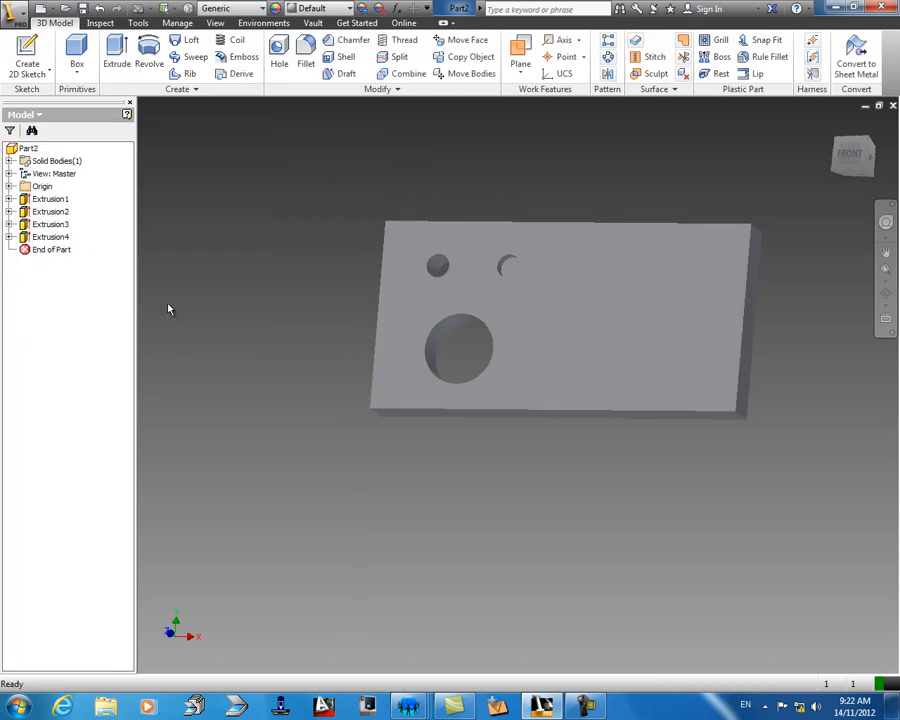
On a new front-face sketch, draw a 1 in wide by .5 in high rectangle in the lower-right area of the plate.
{"action": "middle_click_drag", "start_coordinate": [509, 331], "coordinate": [366, 344]}
{"action": "left_click", "coordinate": [27, 62]}
{"action": "left_click", "coordinate": [425, 322]}
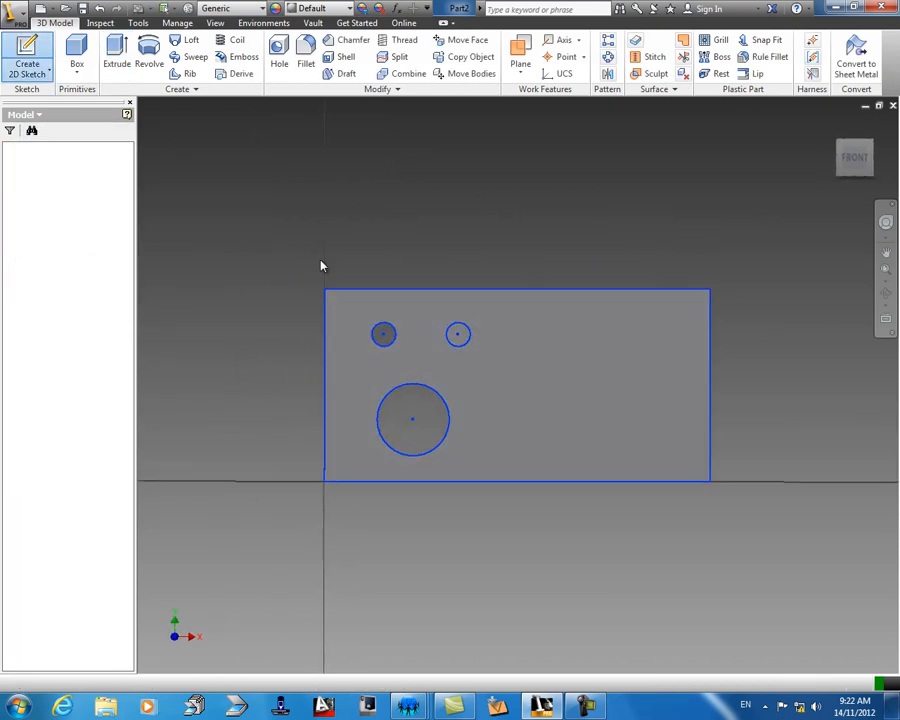
{"action": "left_click", "coordinate": [60, 73]}
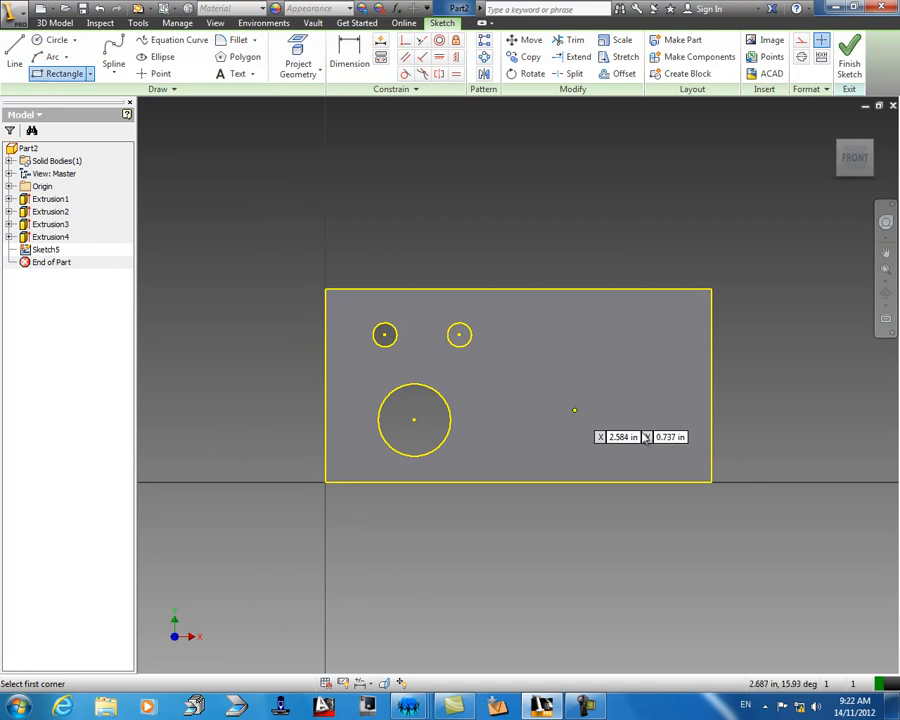
{"action": "left_click", "coordinate": [576, 401]}
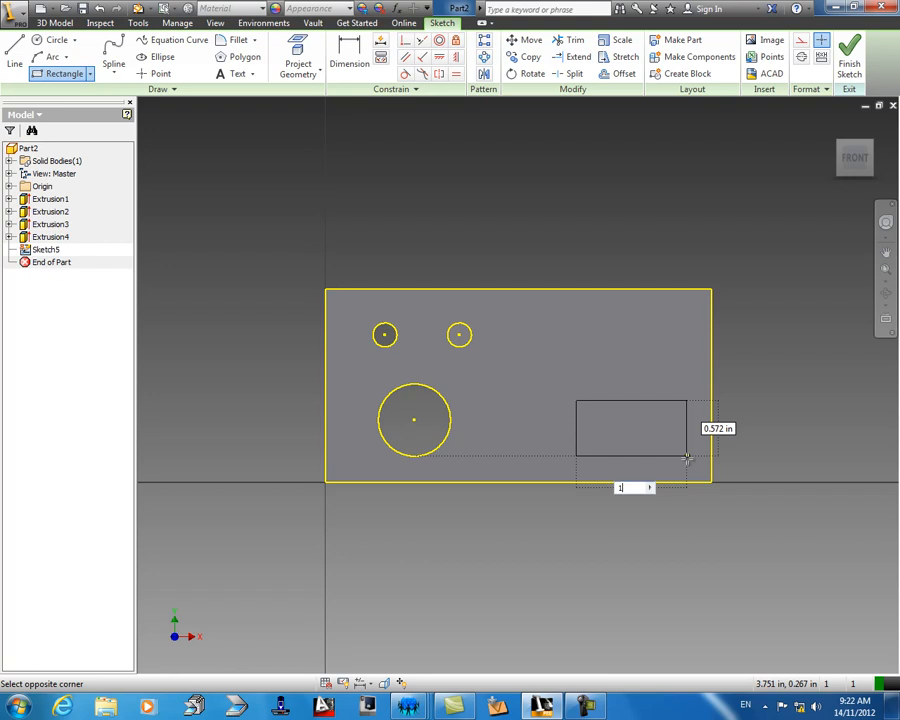
{"action": "key", "text": "Tab"}
{"action": "key", "text": "Return"}
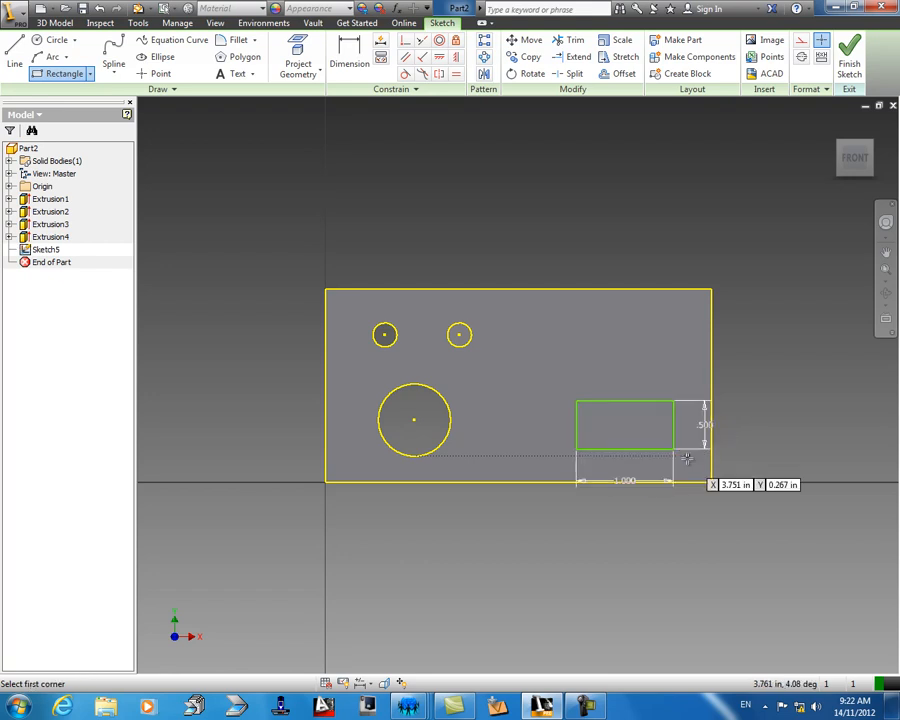
Extrude the rectangle as a .25 in deep cut into the plate to make a rectangular pocket.
{"action": "left_click", "coordinate": [52, 22]}
{"action": "left_click", "coordinate": [118, 50]}
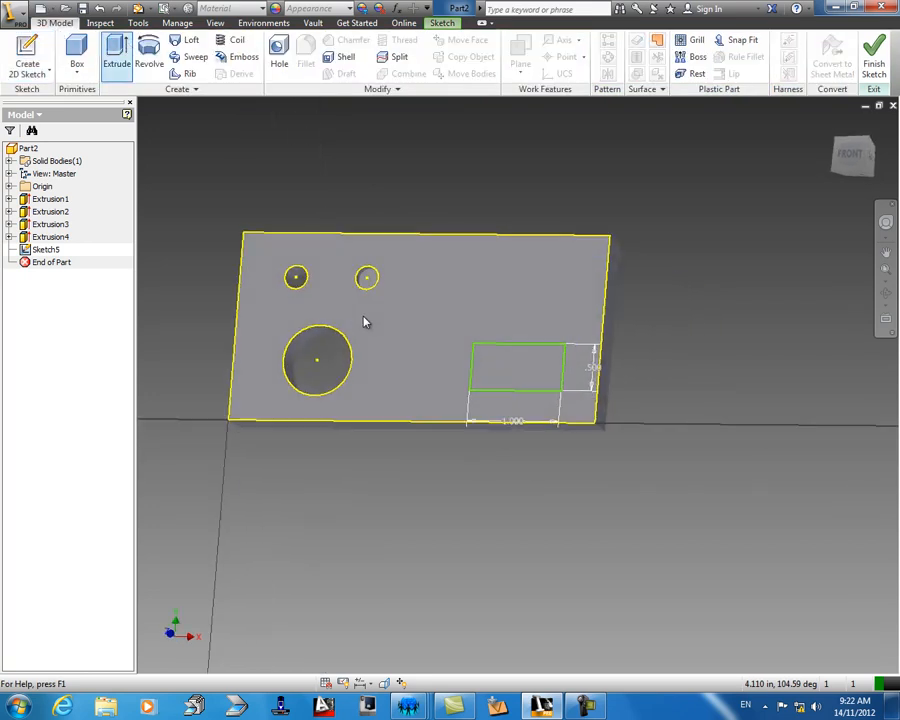
{"action": "left_click", "coordinate": [506, 364]}
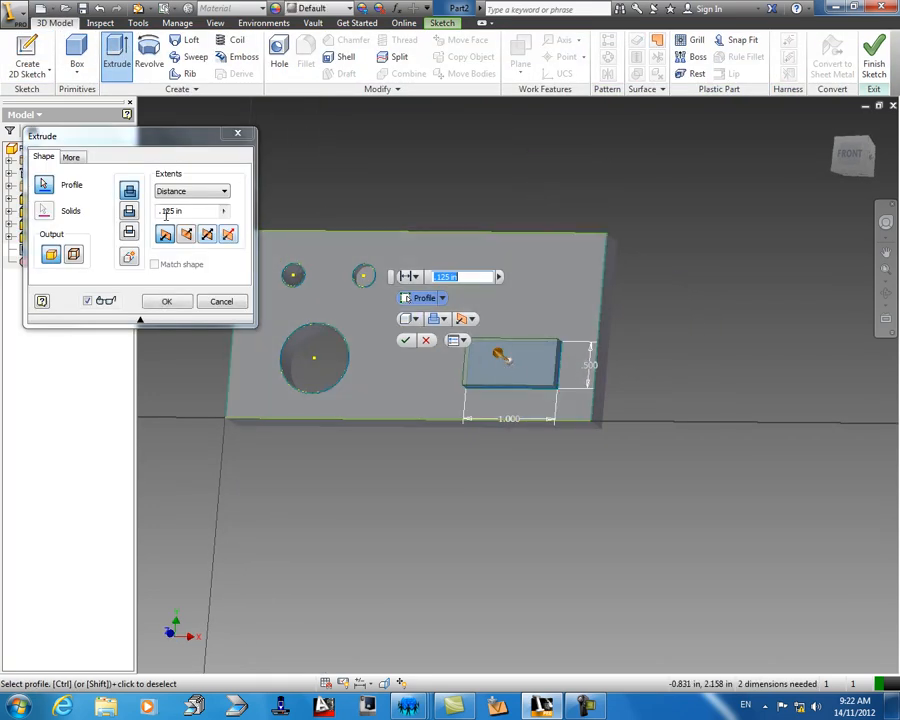
{"action": "left_click", "coordinate": [129, 212]}
{"action": "left_click", "coordinate": [186, 234]}
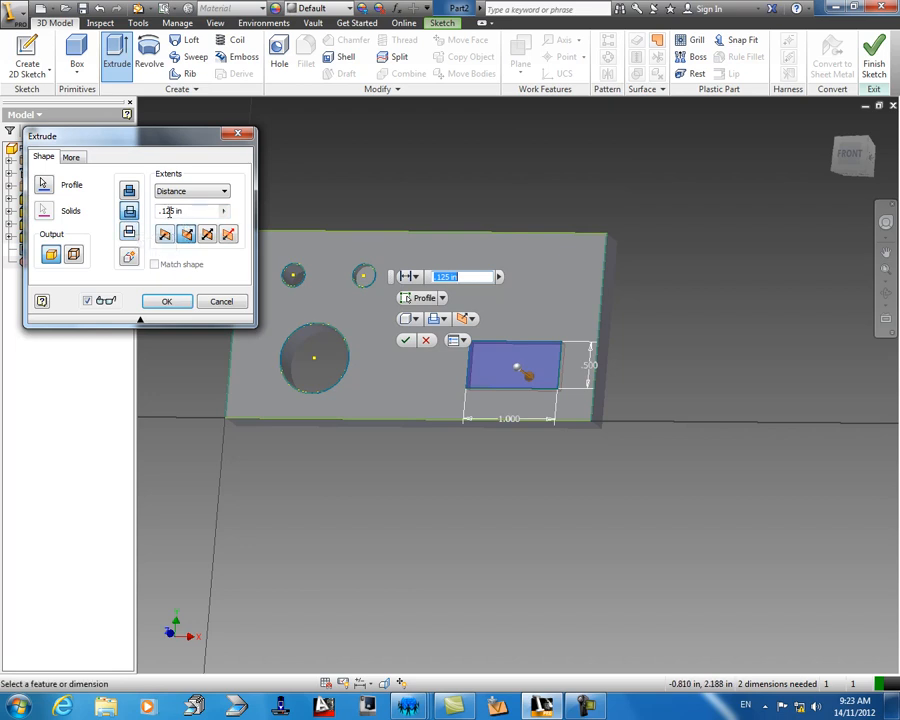
{"action": "key", "text": "BackSpace"}
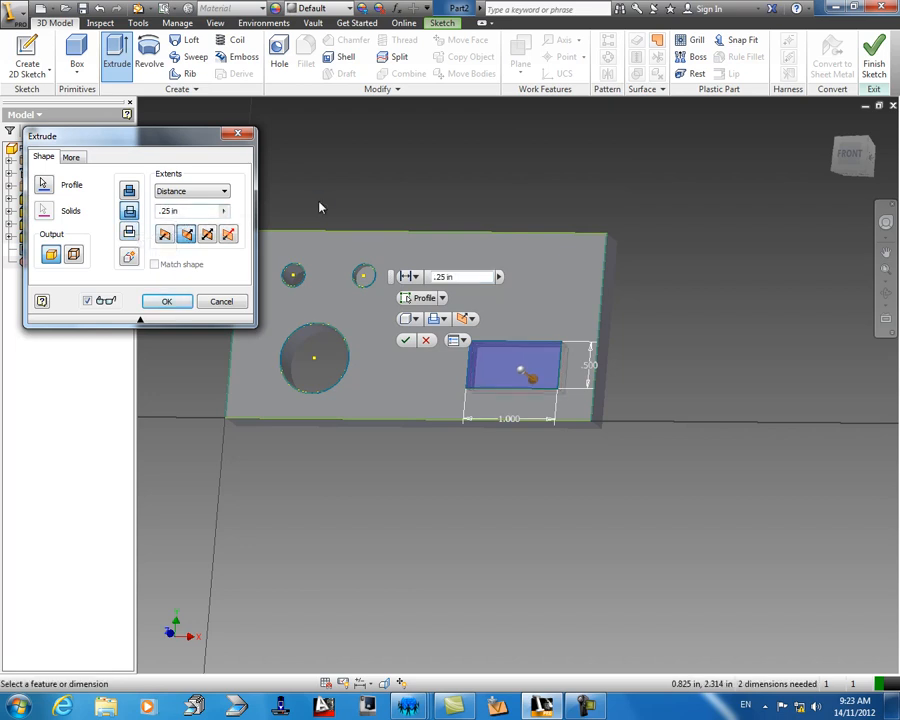
{"action": "left_click", "coordinate": [166, 302]}
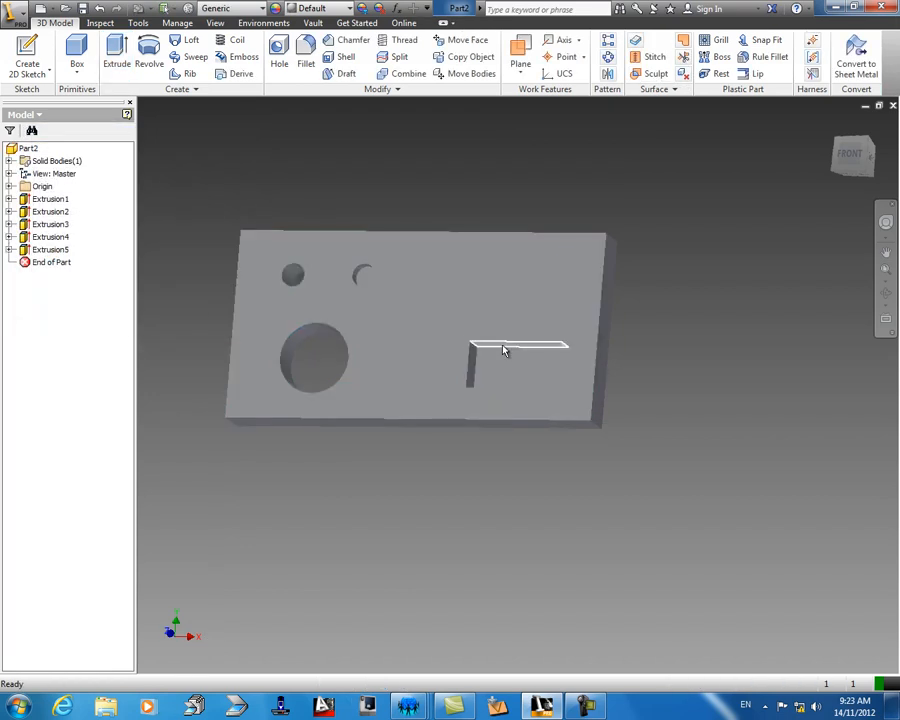
On a new front-face sketch, draw two .25 in circles, one between the large hole and the pocket, the other diagonally up and right of it.
{"action": "scroll", "coordinate": [504, 372], "scroll_direction": "up", "scroll_amount": 5}
{"action": "scroll", "coordinate": [500, 386], "scroll_direction": "down", "scroll_amount": 4}
{"action": "middle_click_drag", "start_coordinate": [396, 316], "coordinate": [458, 322]}
{"action": "left_click", "coordinate": [27, 55]}
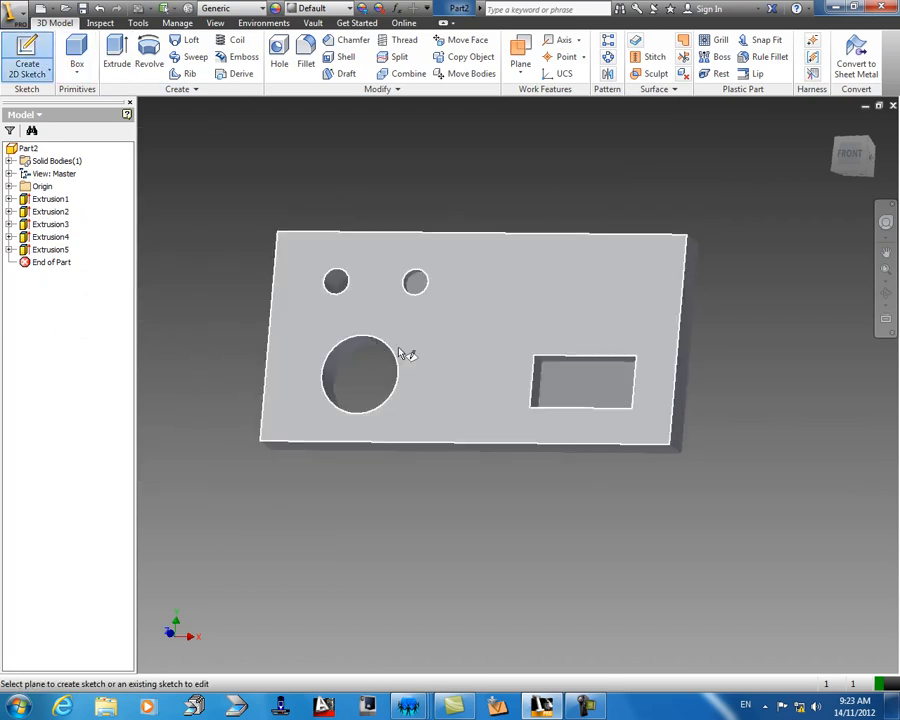
{"action": "left_click", "coordinate": [458, 372]}
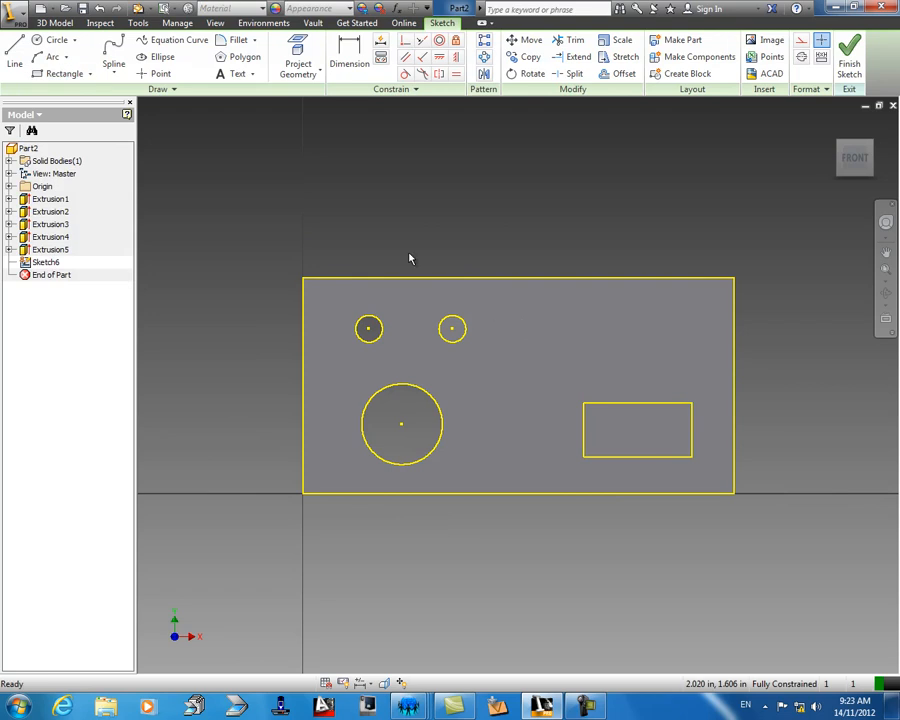
{"action": "left_click", "coordinate": [56, 40]}
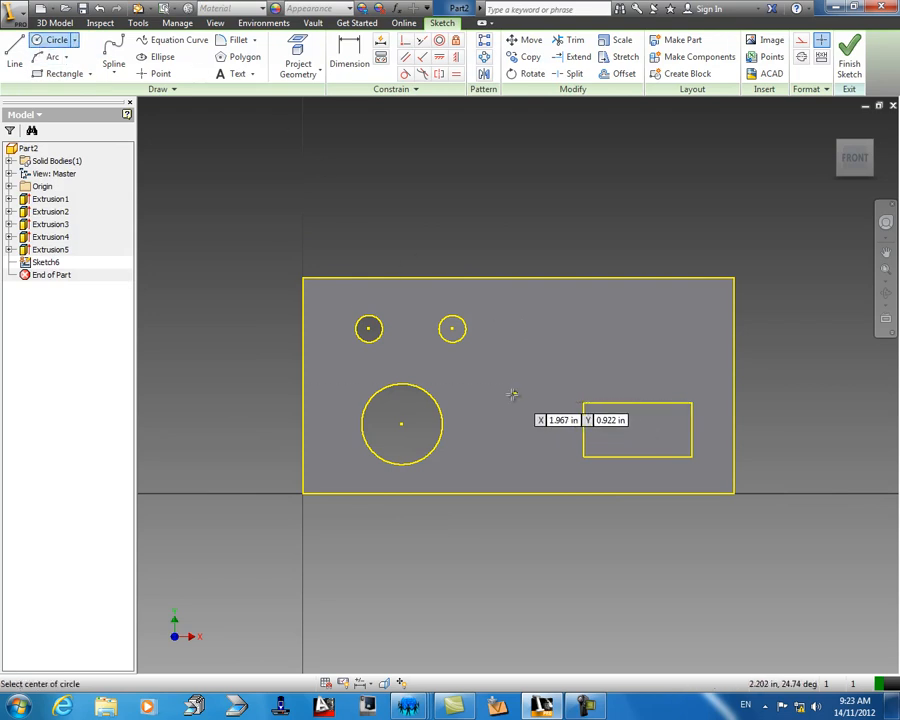
{"action": "left_click", "coordinate": [504, 402]}
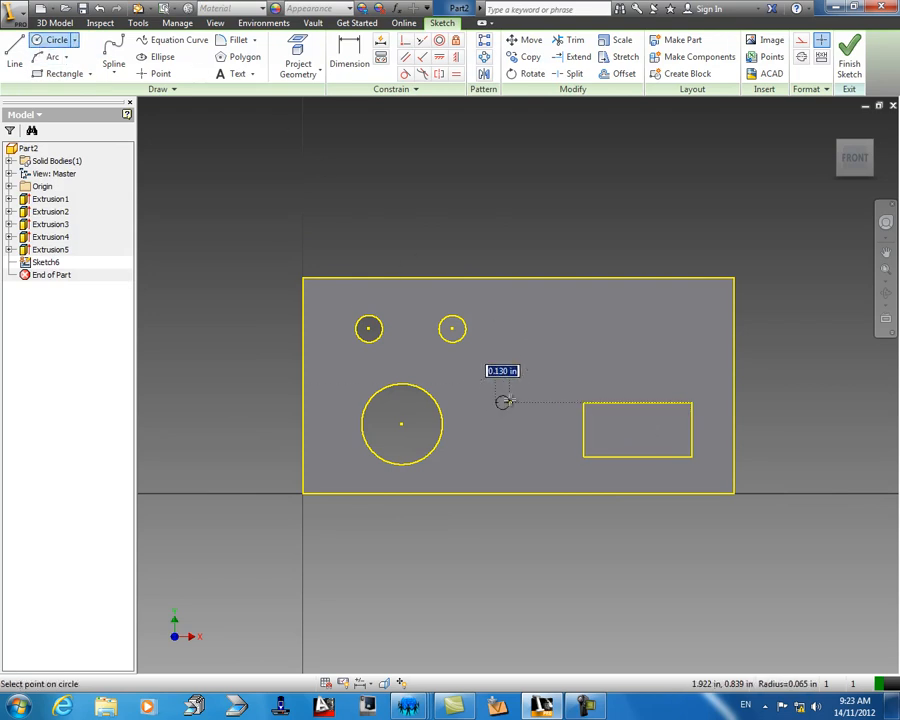
{"action": "type", "text": ".25"}
{"action": "key", "text": "Return"}
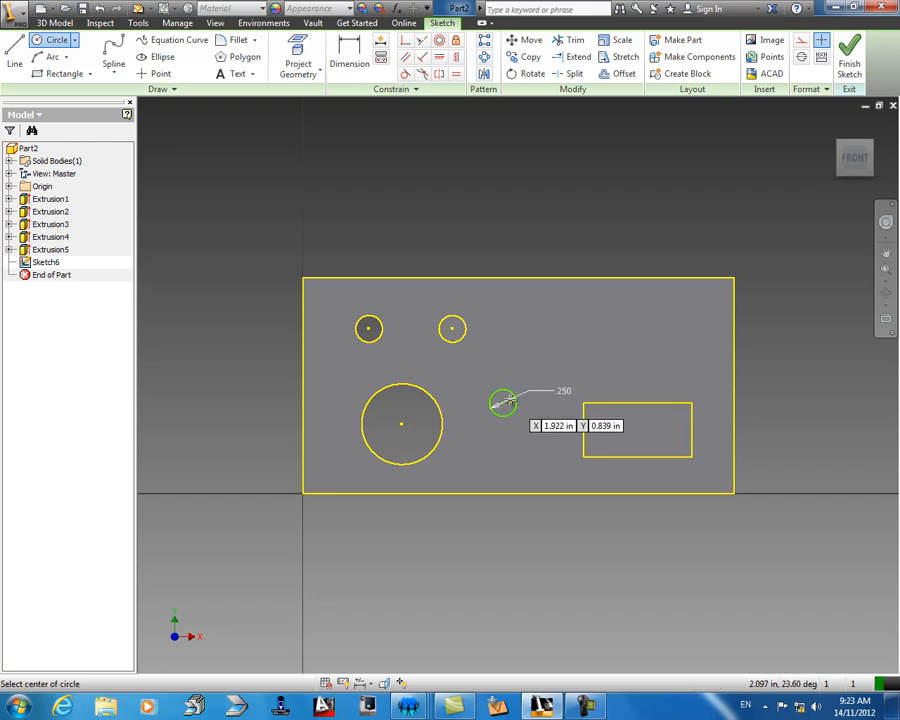
{"action": "left_click", "coordinate": [567, 323]}
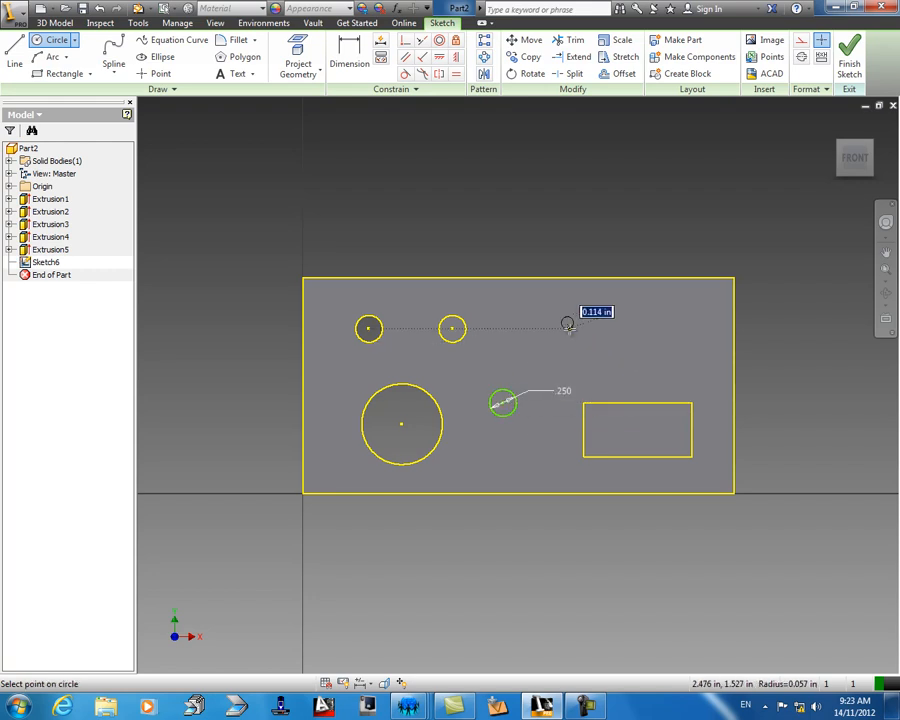
{"action": "key", "text": "Return"}
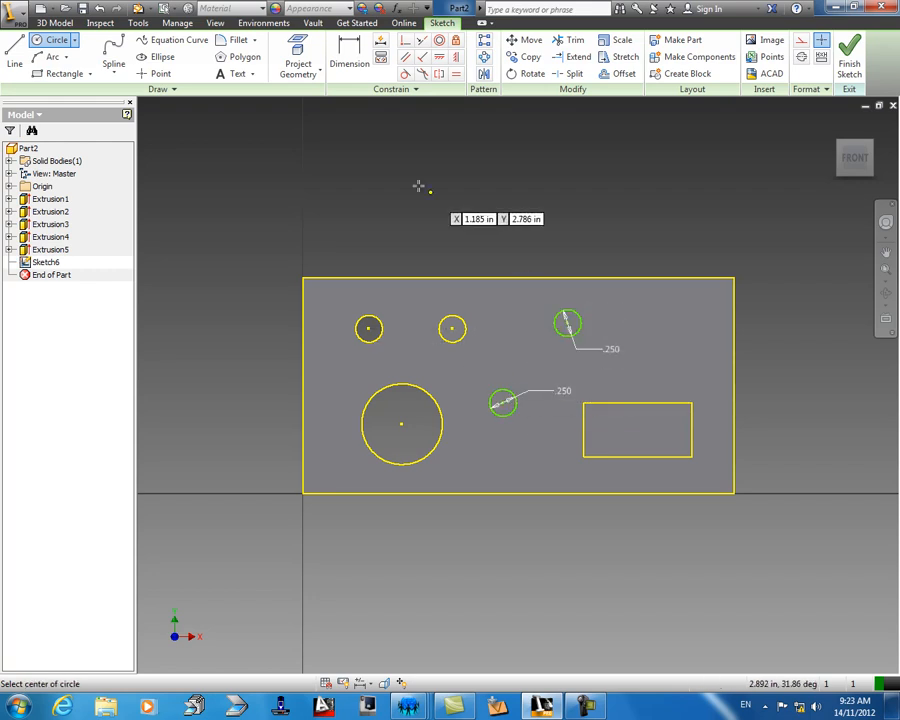
Connect the two .25 in circles with a tangent line on each side to outline a diagonal slot.
{"action": "left_click", "coordinate": [24, 50]}
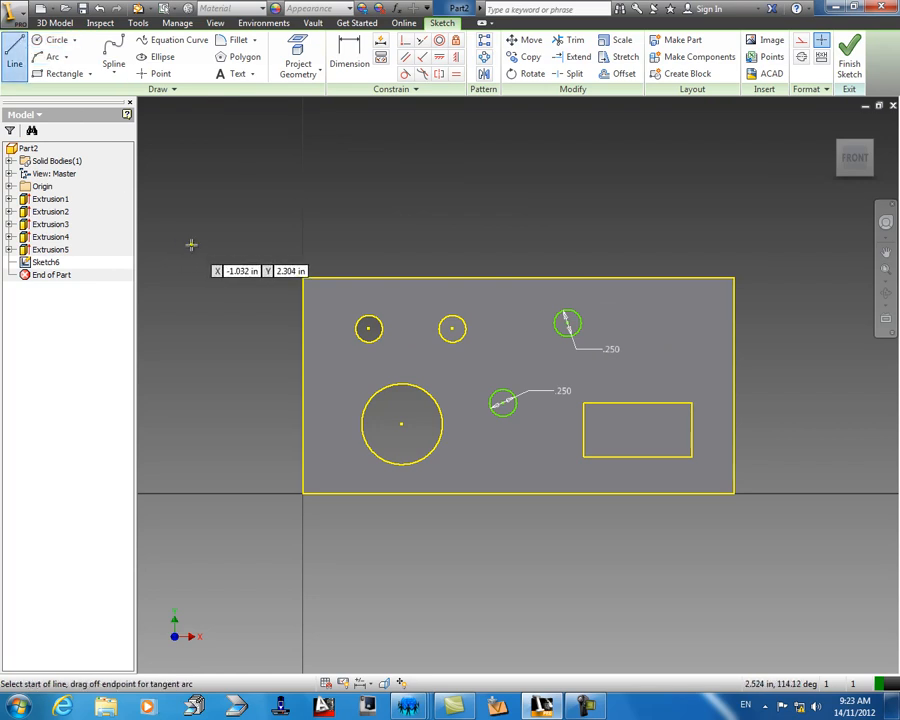
{"action": "scroll", "coordinate": [489, 390], "scroll_direction": "up", "scroll_amount": 5}
{"action": "left_click", "coordinate": [498, 398]}
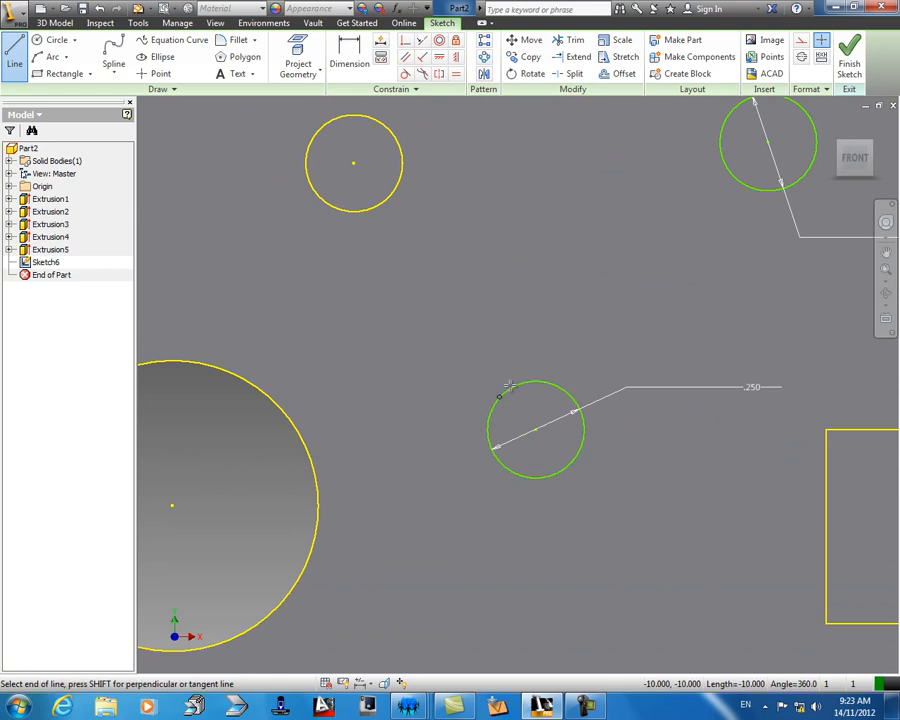
{"action": "middle_click_drag", "start_coordinate": [695, 120], "coordinate": [536, 350]}
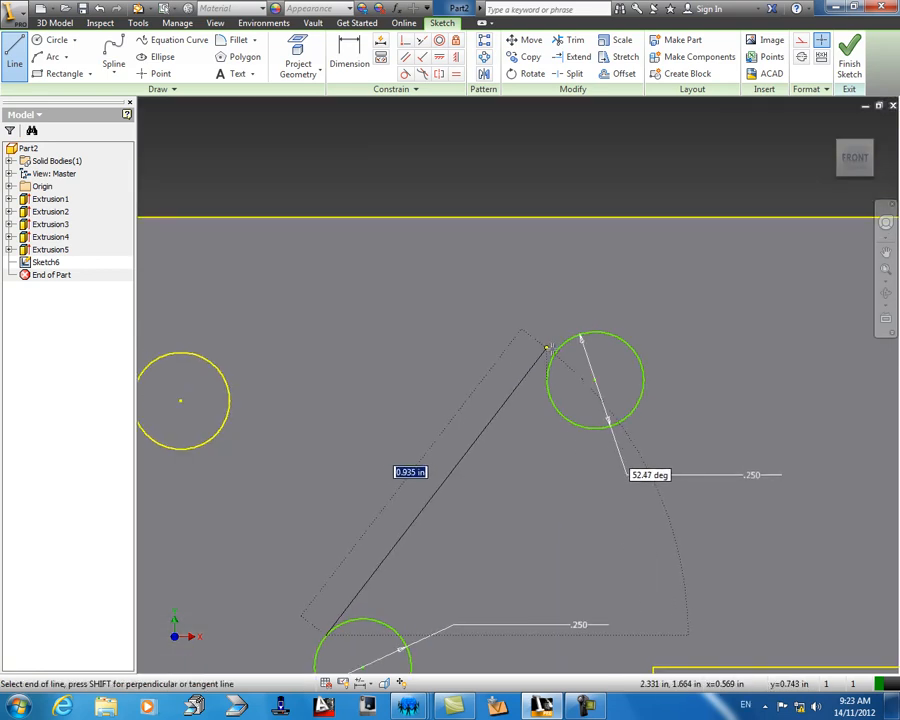
{"action": "left_click", "coordinate": [551, 348]}
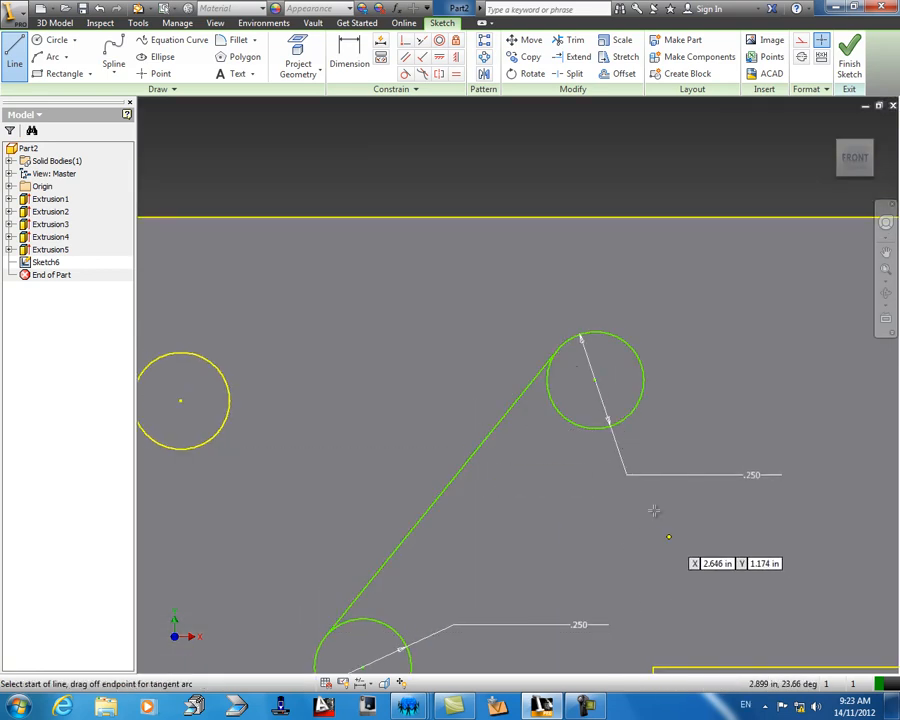
{"action": "left_click", "coordinate": [636, 410]}
{"action": "middle_click_drag", "start_coordinate": [559, 539], "coordinate": [647, 372]}
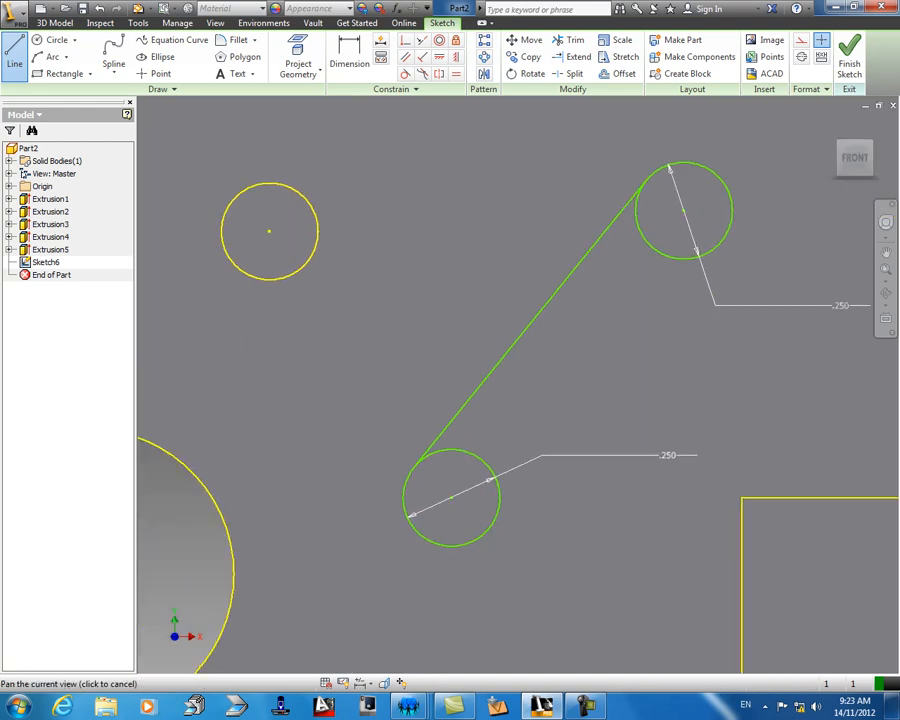
{"action": "left_click", "coordinate": [484, 524]}
{"action": "right_click", "coordinate": [540, 403]}
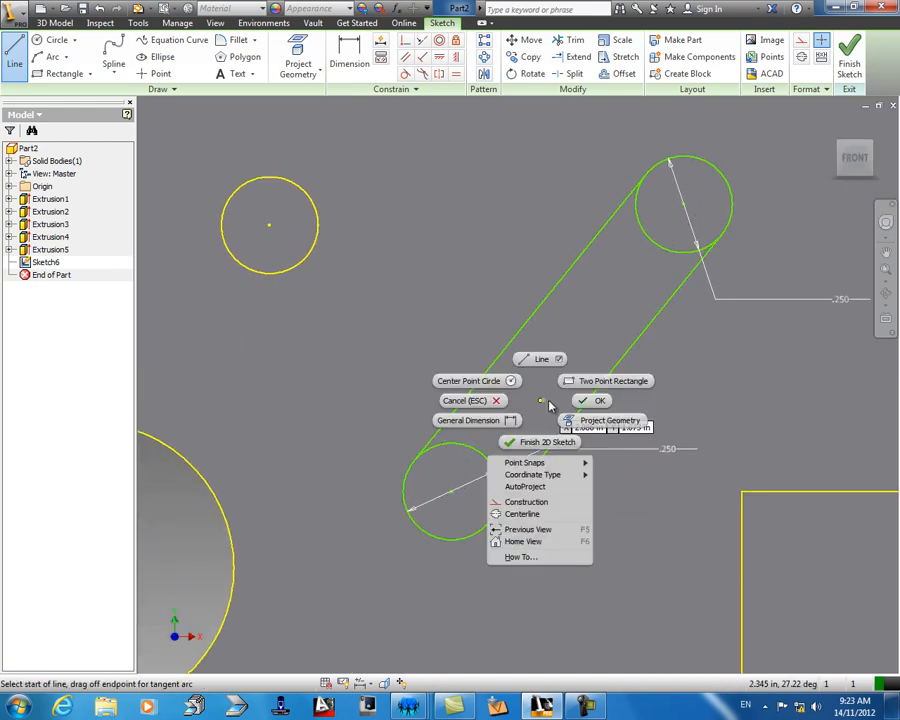
{"action": "left_click", "coordinate": [588, 400]}
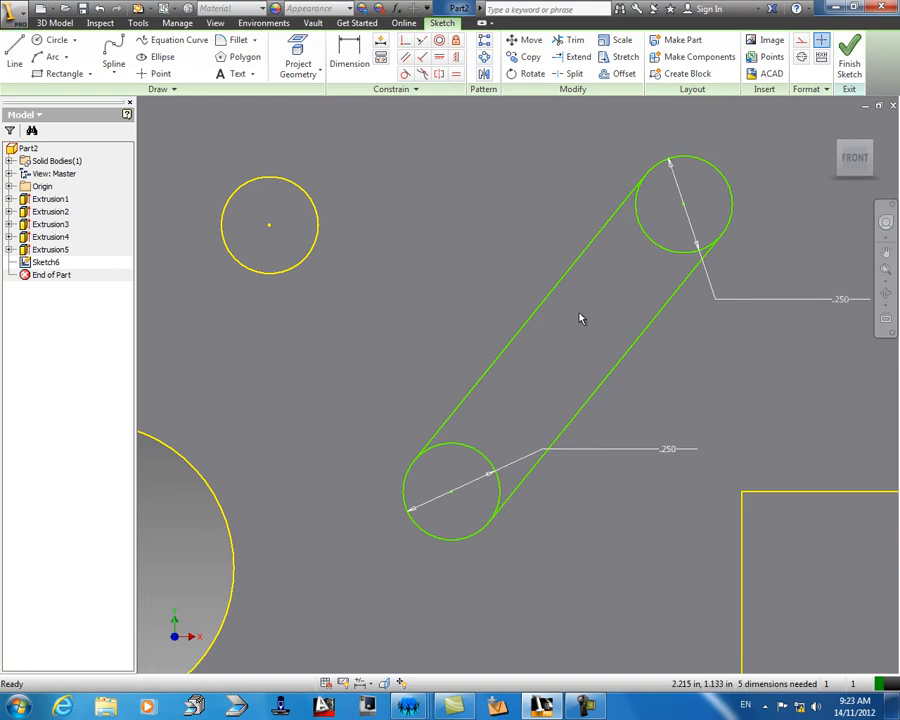
Trim the inner arcs of both circles to leave a closed slot outline, and finish the sketch.
{"action": "left_click", "coordinate": [571, 44]}
{"action": "left_click", "coordinate": [668, 255]}
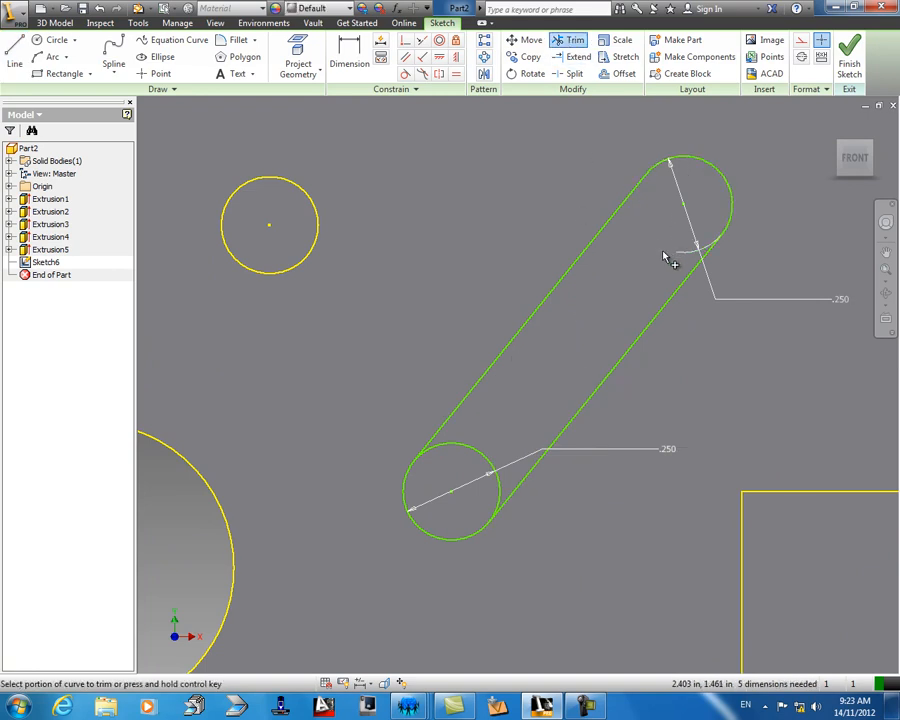
{"action": "left_click", "coordinate": [476, 454]}
{"action": "scroll", "coordinate": [502, 430], "scroll_direction": "down", "scroll_amount": 5}
{"action": "left_click", "coordinate": [849, 55]}
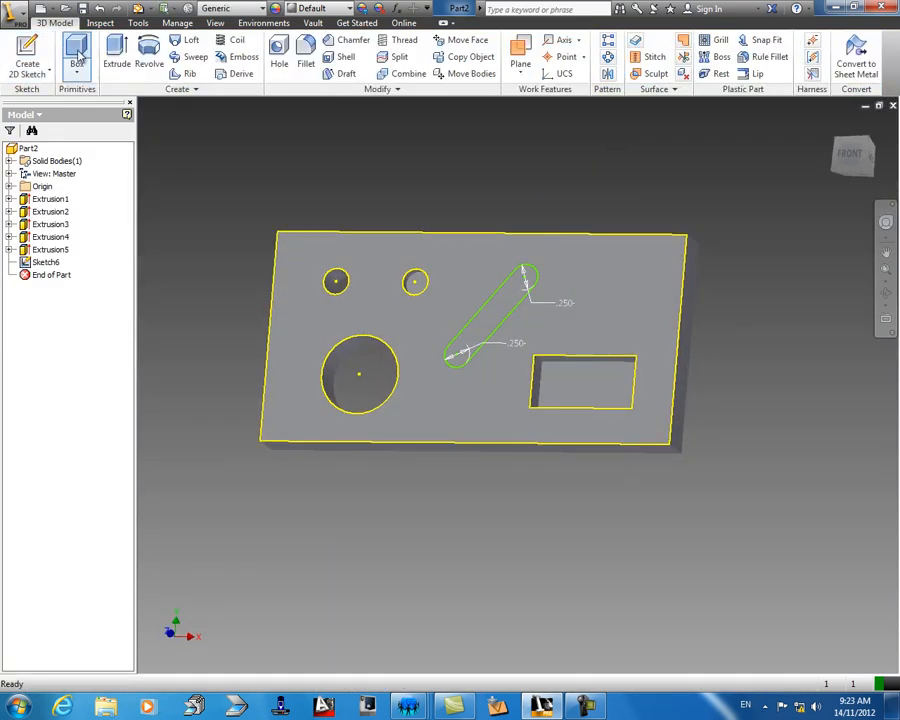
Extrude the diagonal slot profile as a .125 in deep cut, with its direction reversed into the plate.
{"action": "left_click", "coordinate": [116, 50]}
{"action": "left_click", "coordinate": [492, 320]}
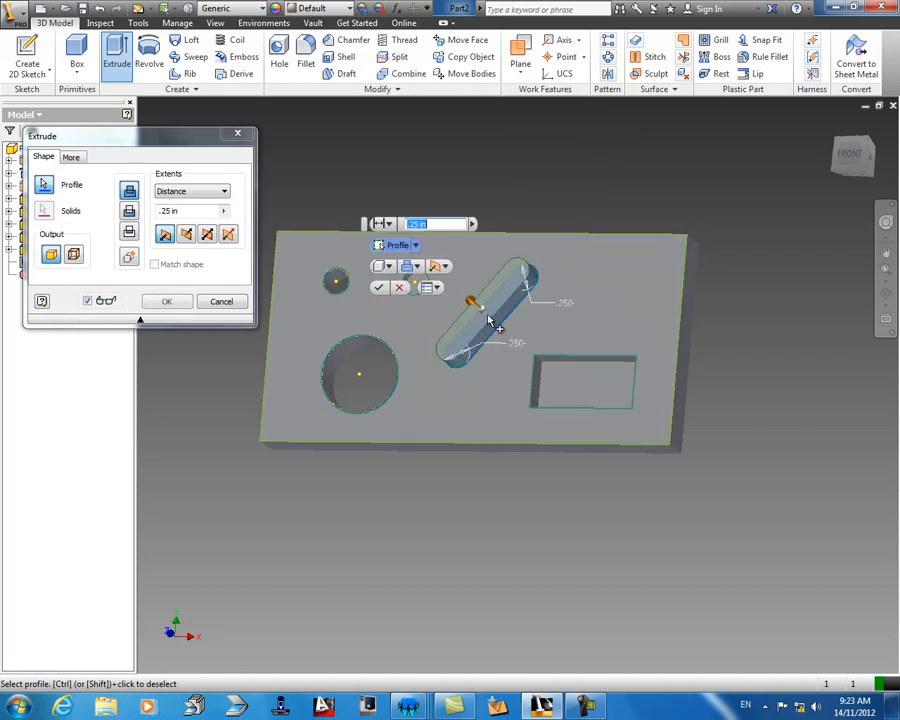
{"action": "left_click", "coordinate": [163, 212]}
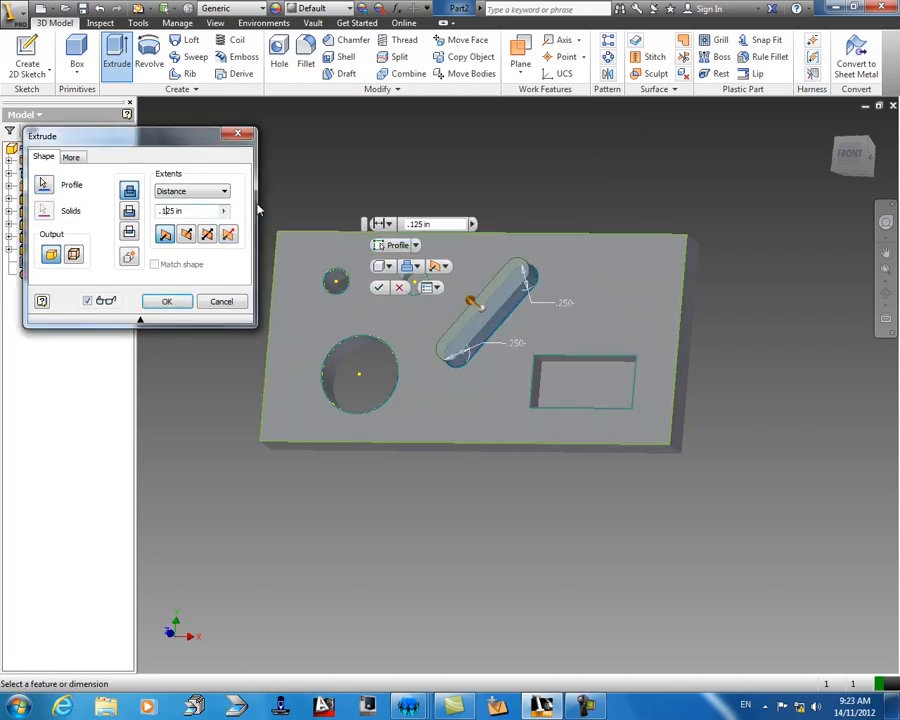
{"action": "left_click", "coordinate": [129, 212]}
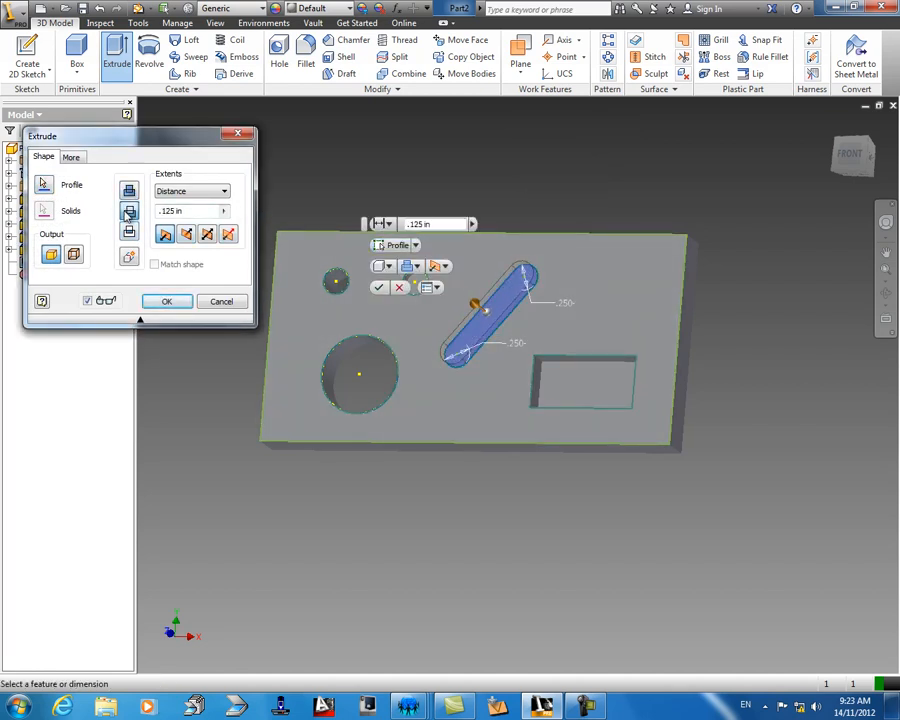
{"action": "left_click", "coordinate": [160, 305]}
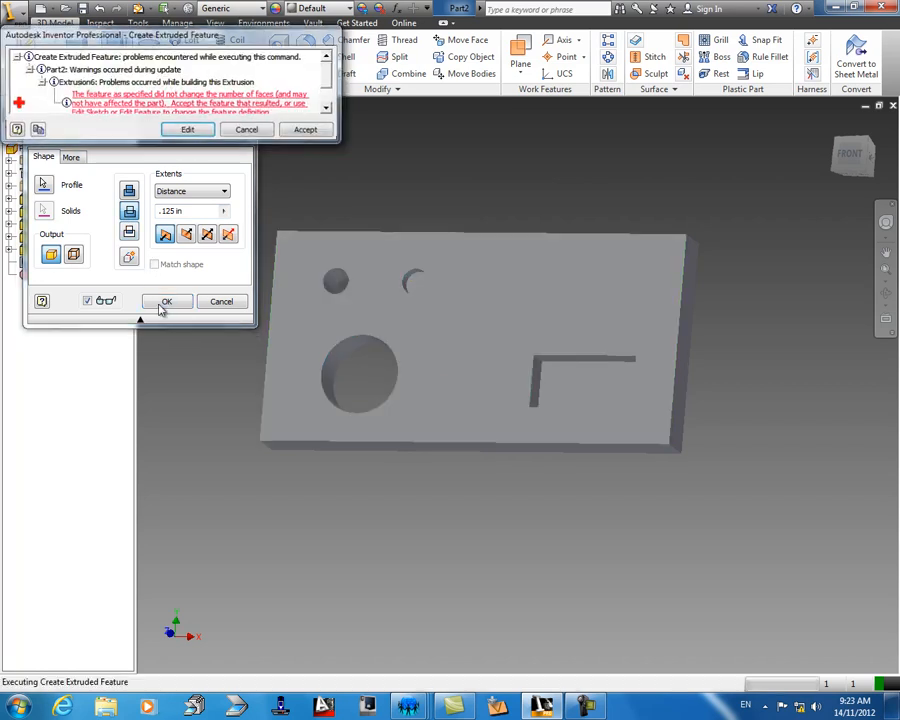
{"action": "left_click", "coordinate": [200, 133]}
{"action": "left_click", "coordinate": [185, 235]}
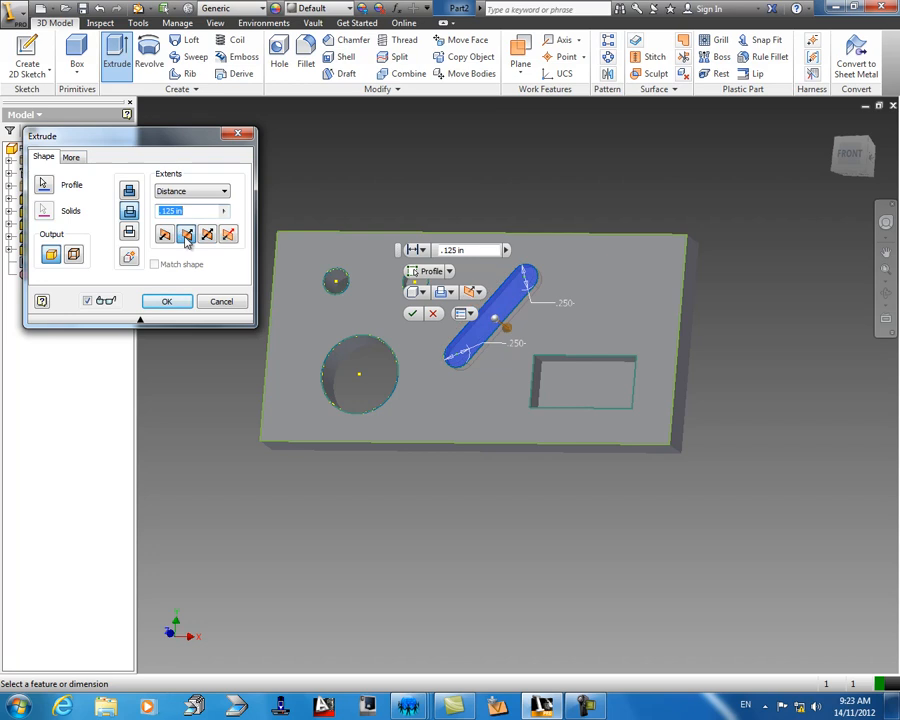
{"action": "left_click", "coordinate": [168, 302]}
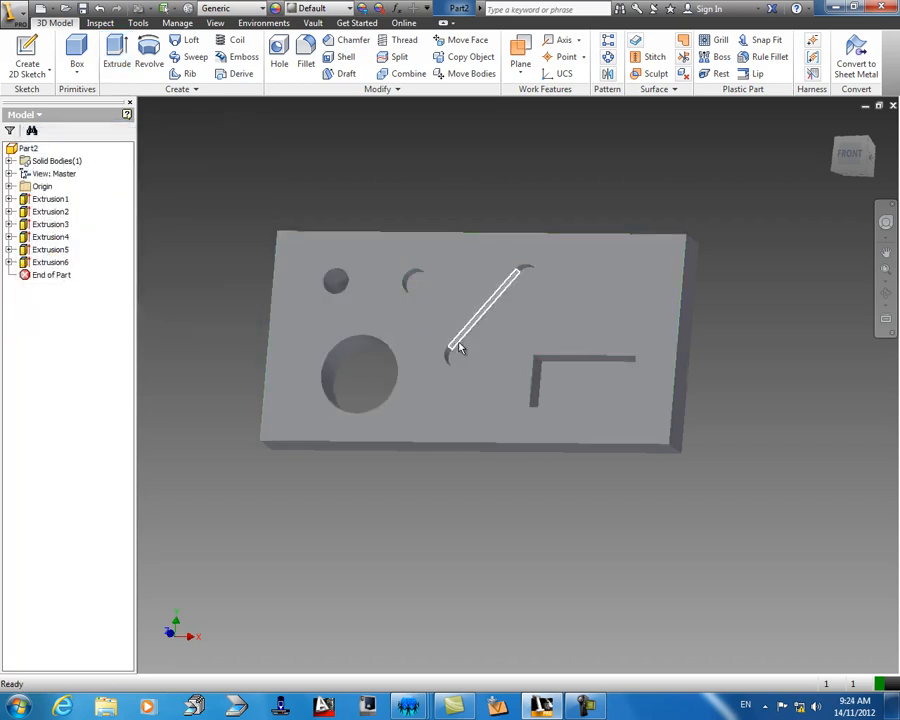
Chamfer the front face's right-hand short edge with a 0.125 in distance.
{"action": "scroll", "coordinate": [456, 348], "scroll_direction": "up", "scroll_amount": 3}
{"action": "middle_click_drag", "start_coordinate": [468, 342], "coordinate": [396, 348]}
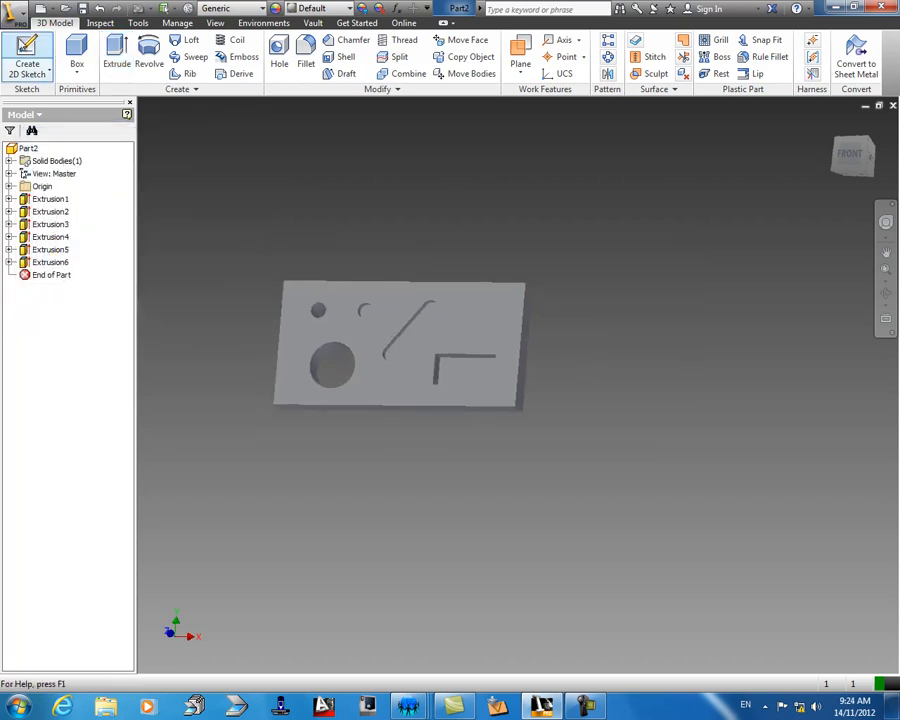
{"action": "left_click", "coordinate": [350, 40]}
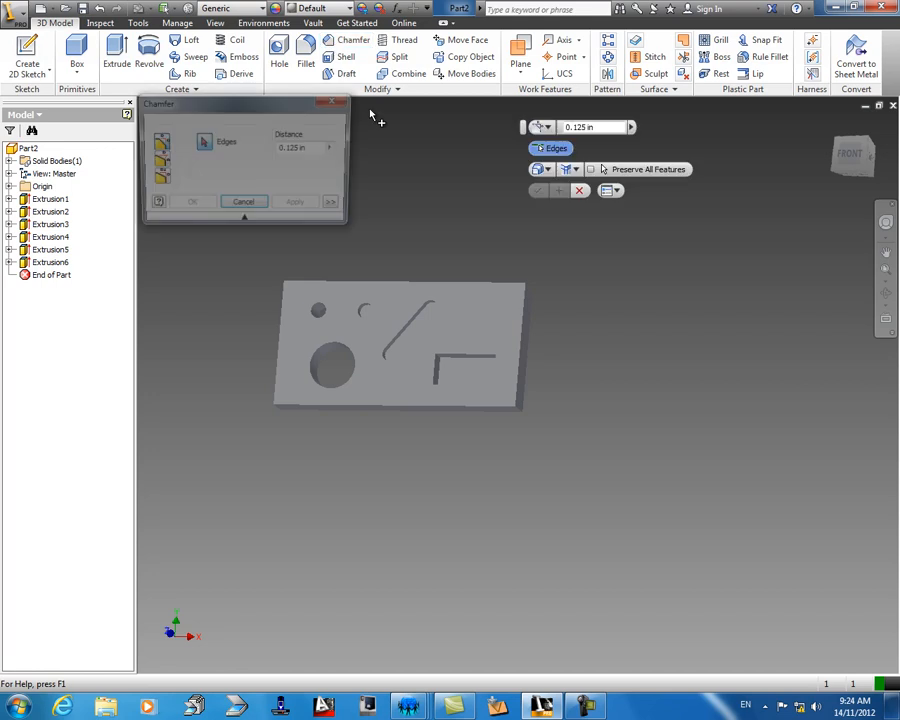
{"action": "left_click", "coordinate": [520, 358]}
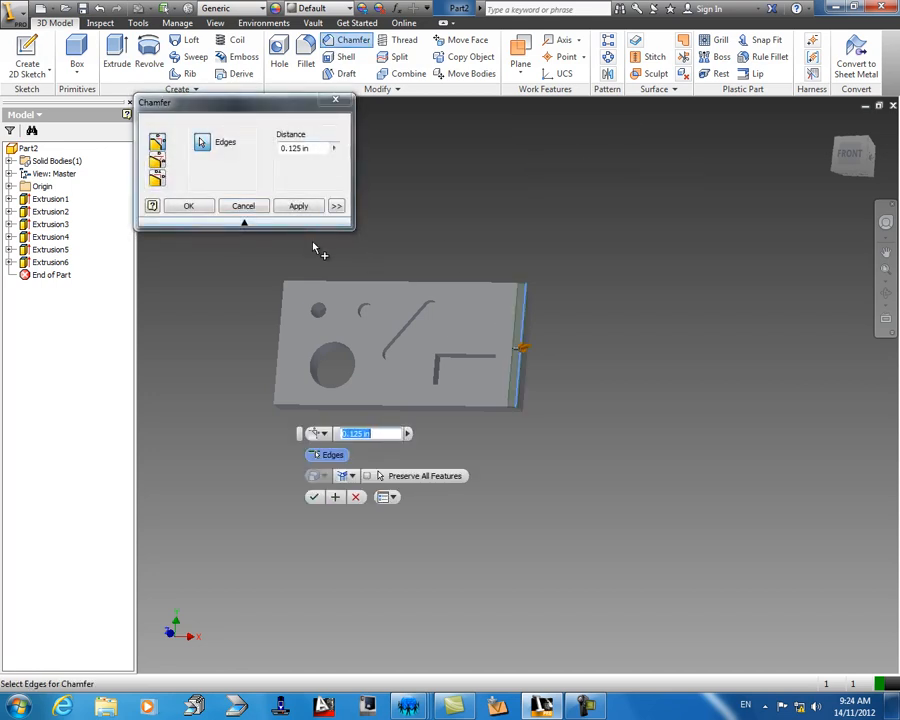
{"action": "double_click", "coordinate": [292, 148]}
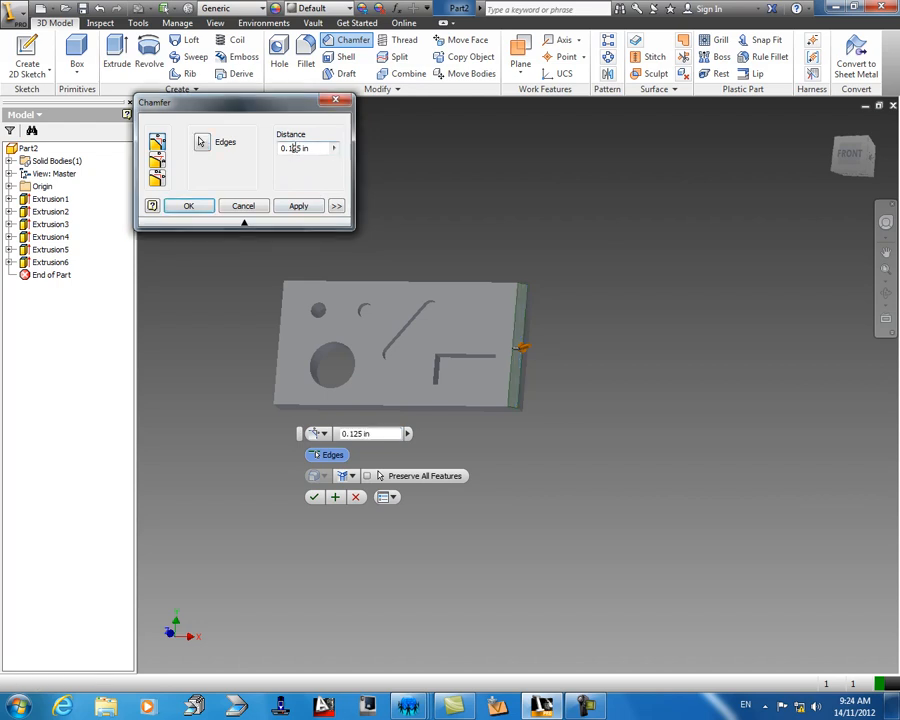
{"action": "type", "text": "0.25"}
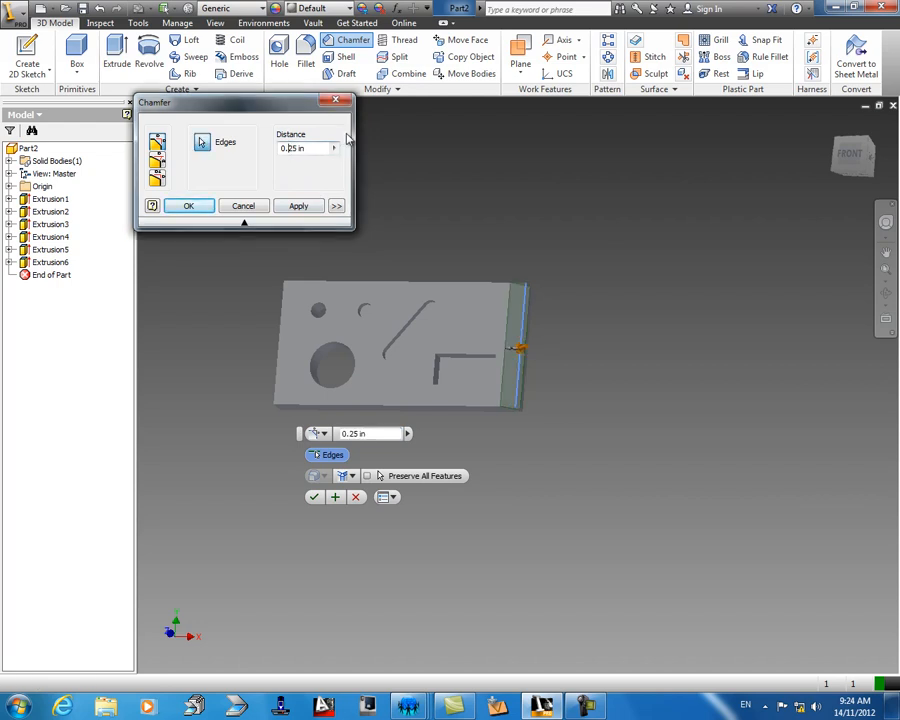
{"action": "double_click", "coordinate": [294, 148]}
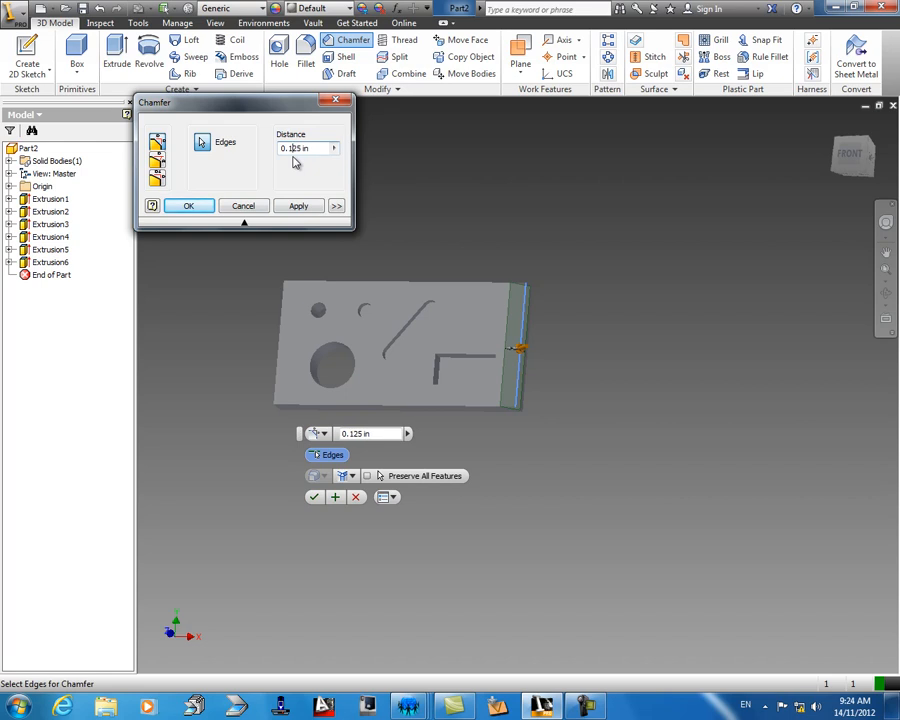
{"action": "type", "text": "0.125"}
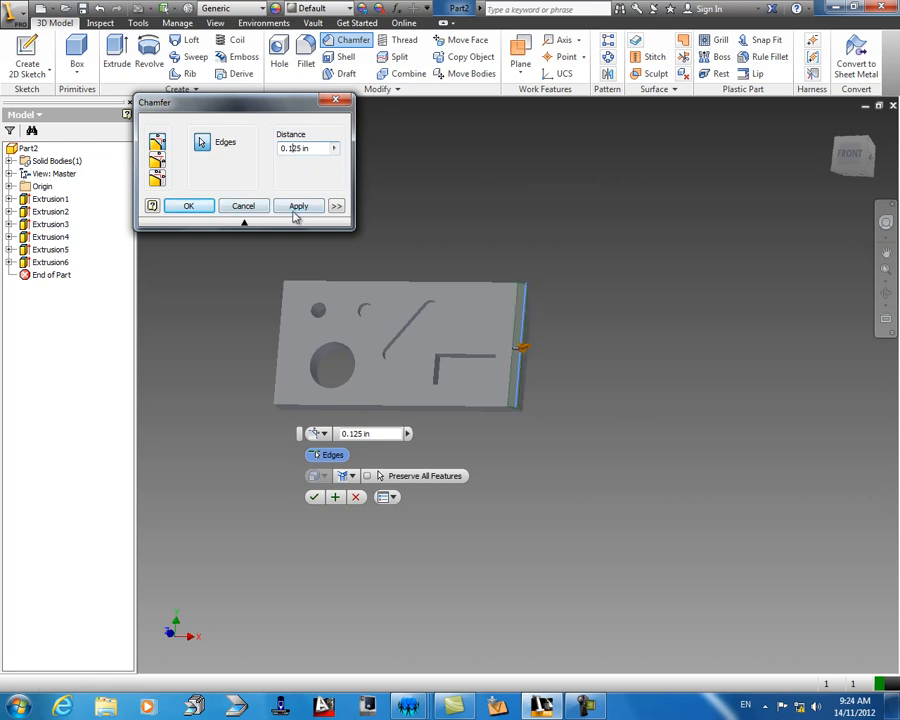
{"action": "left_click", "coordinate": [209, 209]}
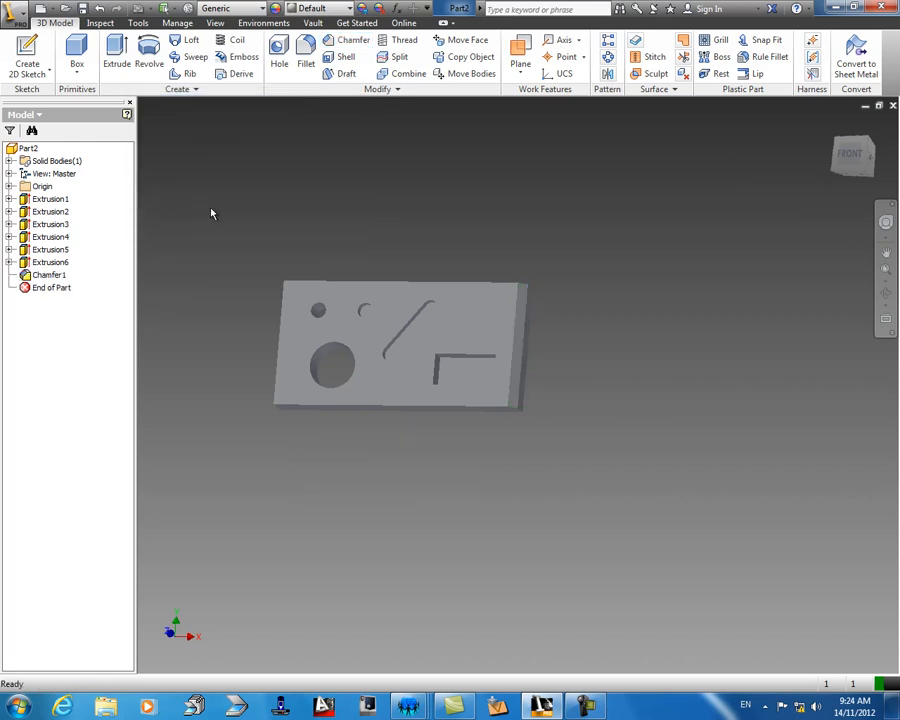
Fillet the plate's upper-left corner edge, beside the small holes, with a 0.5 in radius.
{"action": "left_click", "coordinate": [305, 50]}
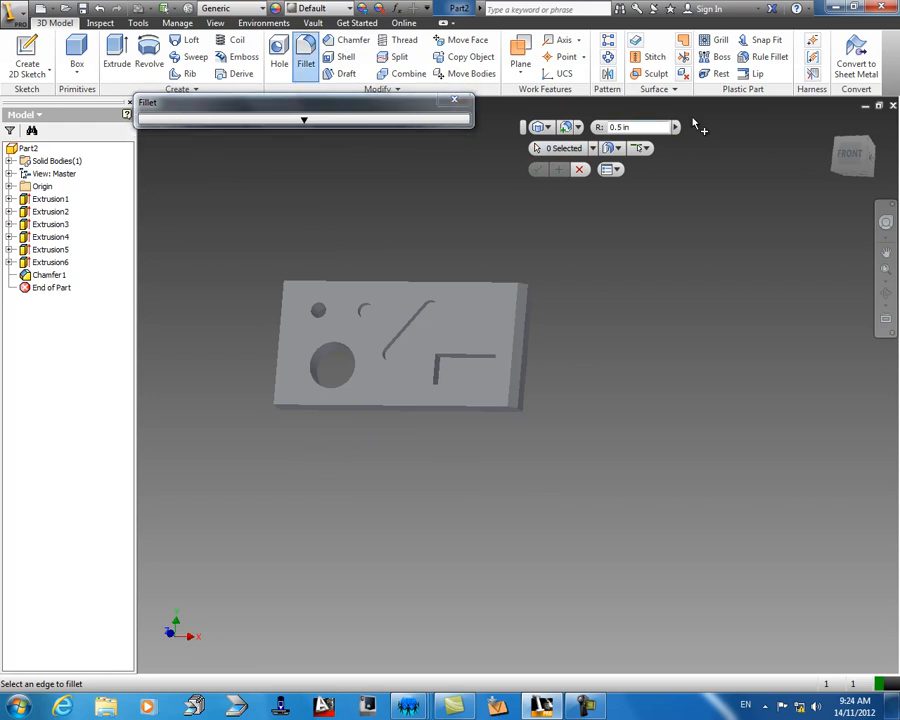
{"action": "middle_click_drag", "start_coordinate": [289, 299], "coordinate": [345, 335], "text": "shift"}
{"action": "left_click", "coordinate": [335, 325]}
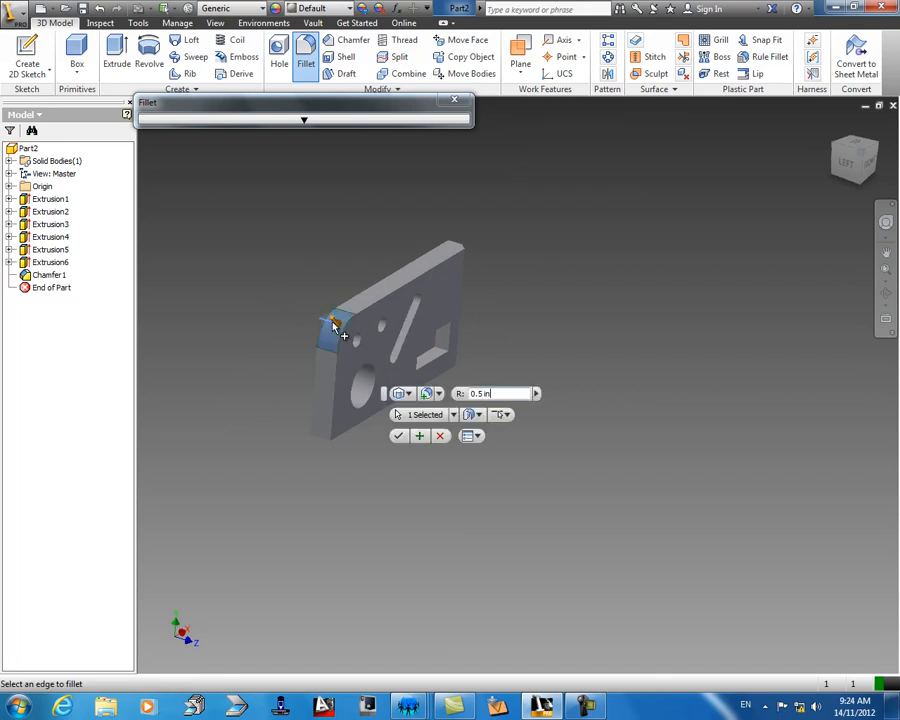
{"action": "left_click", "coordinate": [399, 435]}
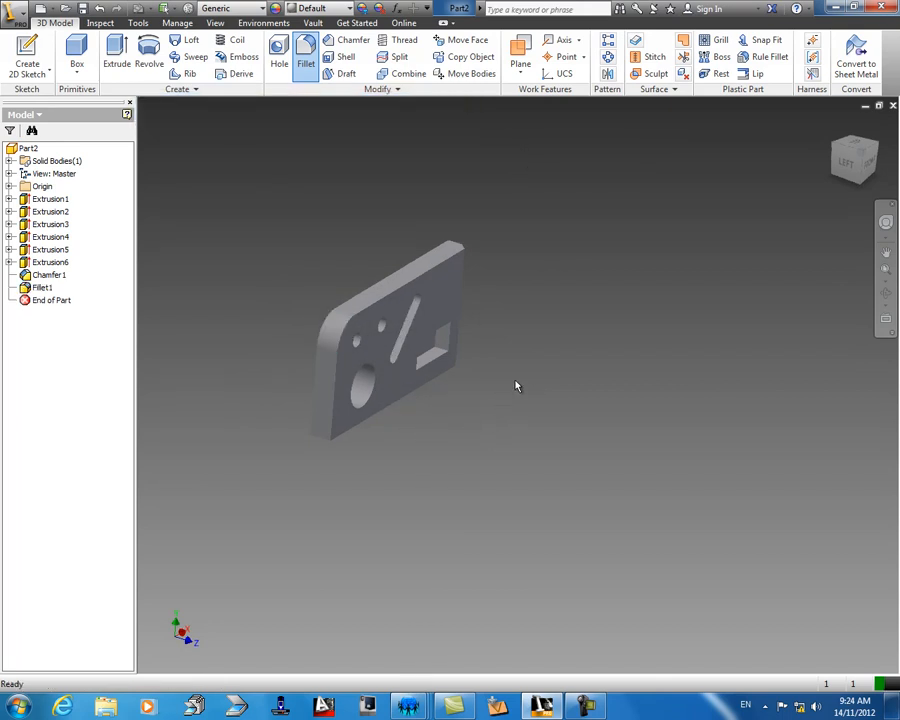
{"action": "mouse_move", "coordinate": [522, 380]}
{"action": "middle_mouse_down", "text": "shift"}
{"action": "mouse_move", "coordinate": [438, 295]}
{"action": "mouse_move", "coordinate": [392, 330]}
{"action": "mouse_move", "coordinate": [532, 370]}
{"action": "middle_mouse_up", "text": "shift"}
{"action": "scroll", "coordinate": [391, 325], "scroll_direction": "up", "scroll_amount": 3}
{"action": "scroll", "coordinate": [531, 389], "scroll_direction": "down", "scroll_amount": 7}
{"action": "scroll", "coordinate": [543, 363], "scroll_direction": "up", "scroll_amount": 4}
{"action": "scroll", "coordinate": [543, 363], "scroll_direction": "down", "scroll_amount": 5}
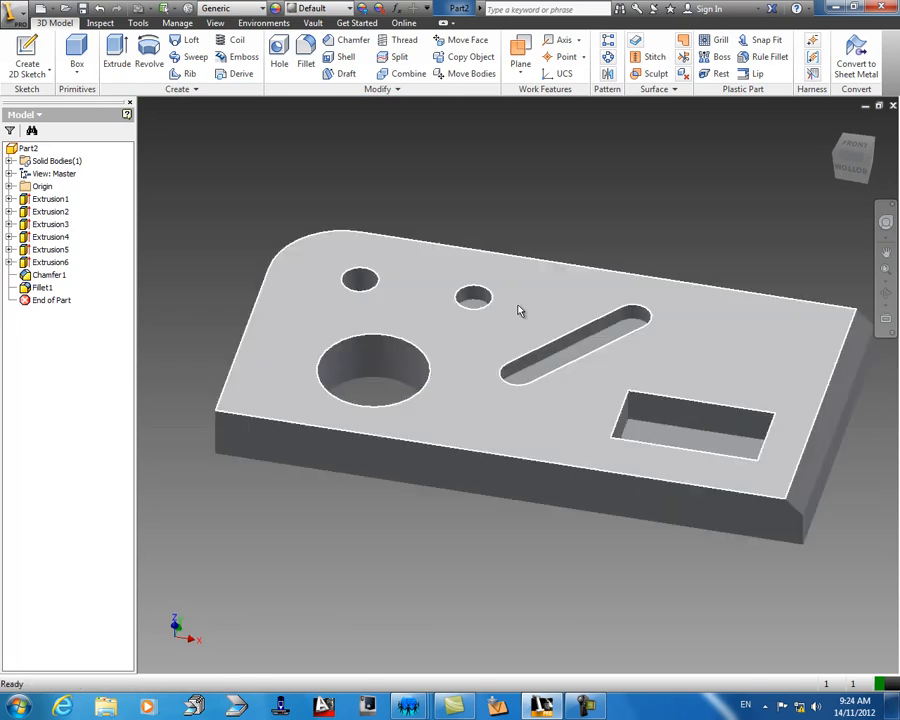
Save the part in the Inventor folder of My Documents as Operations Edgecam et Inventor.
{"action": "left_click", "coordinate": [84, 8]}
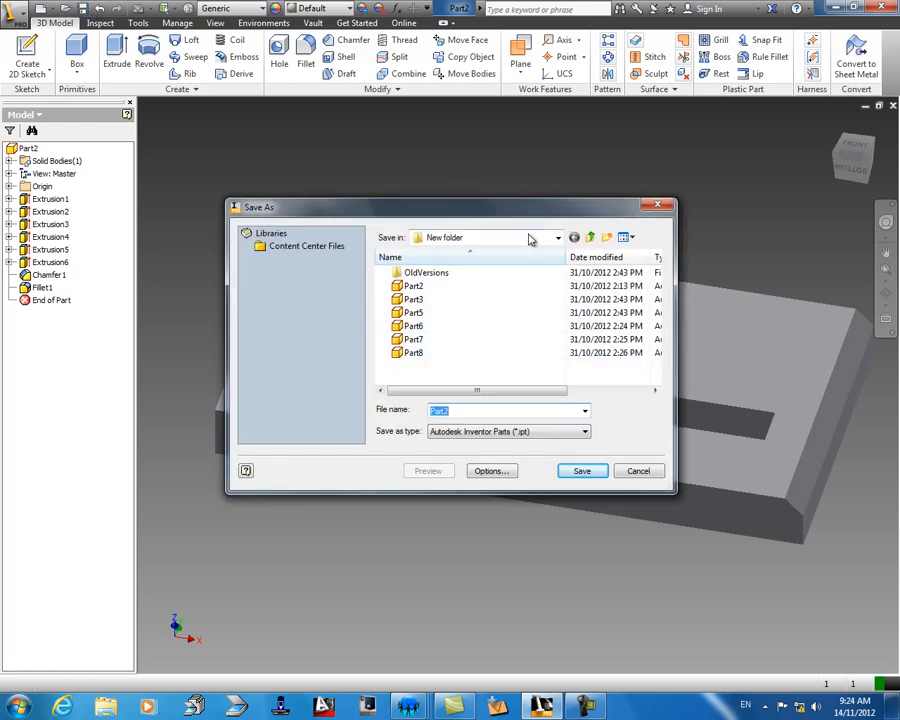
{"action": "left_click", "coordinate": [589, 240]}
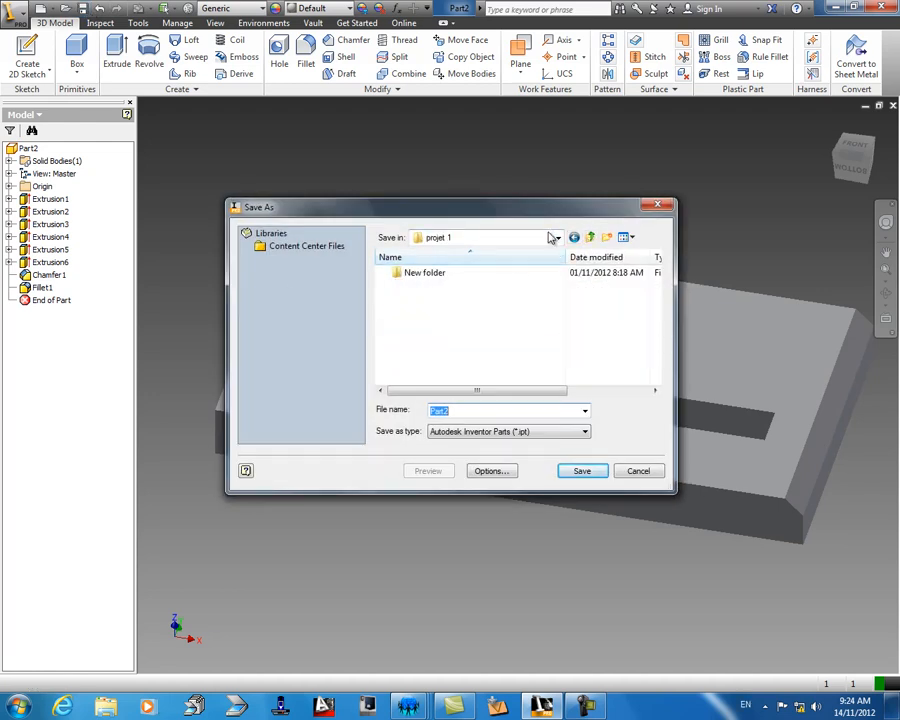
{"action": "left_click", "coordinate": [590, 240]}
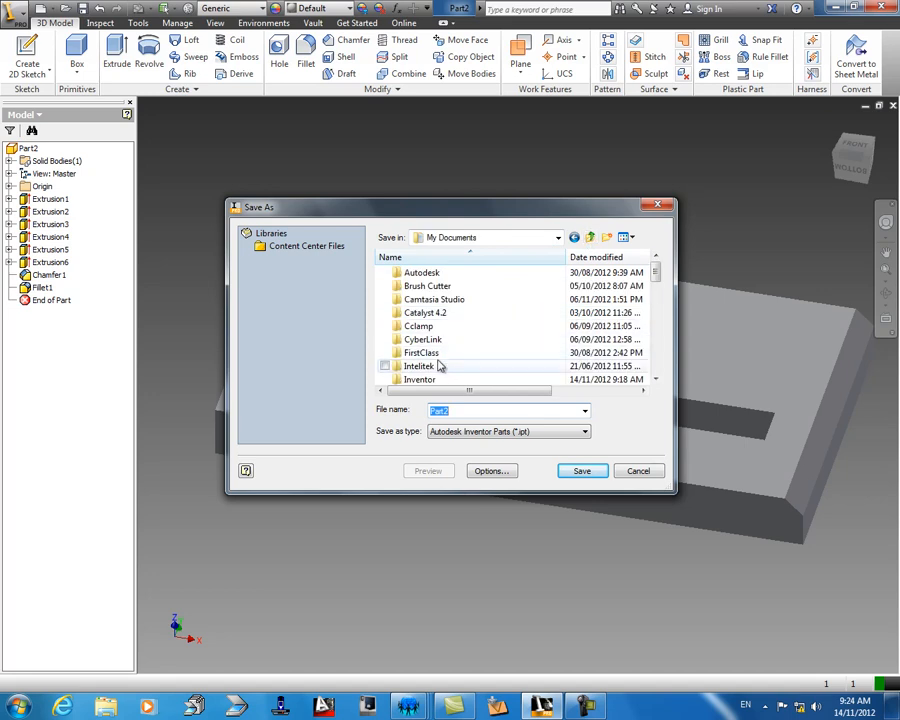
{"action": "left_click", "coordinate": [447, 405]}
{"action": "double_click", "coordinate": [455, 411]}
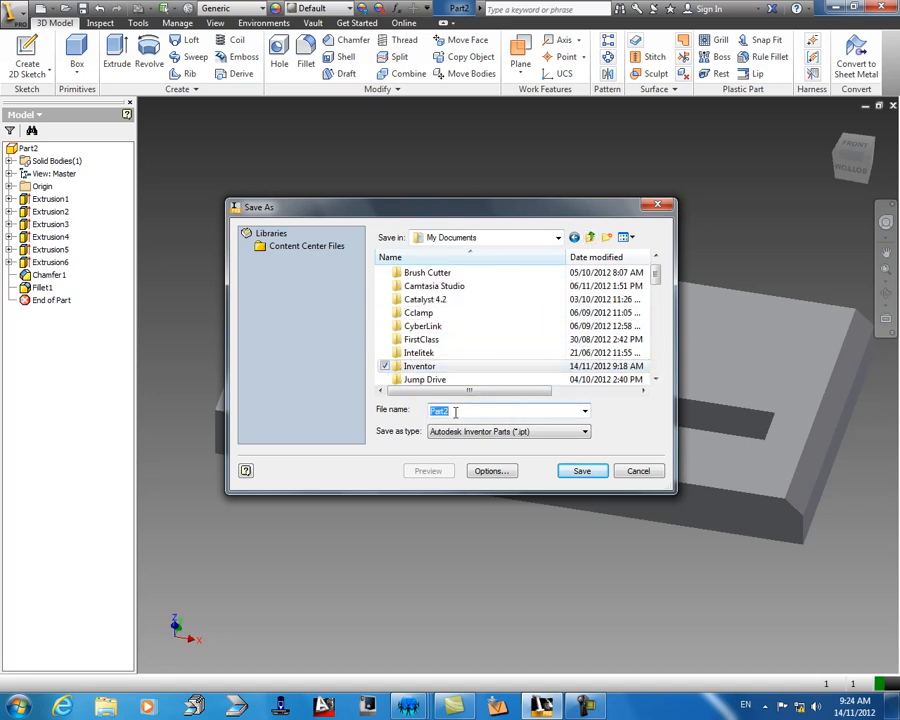
{"action": "double_click", "coordinate": [419, 366]}
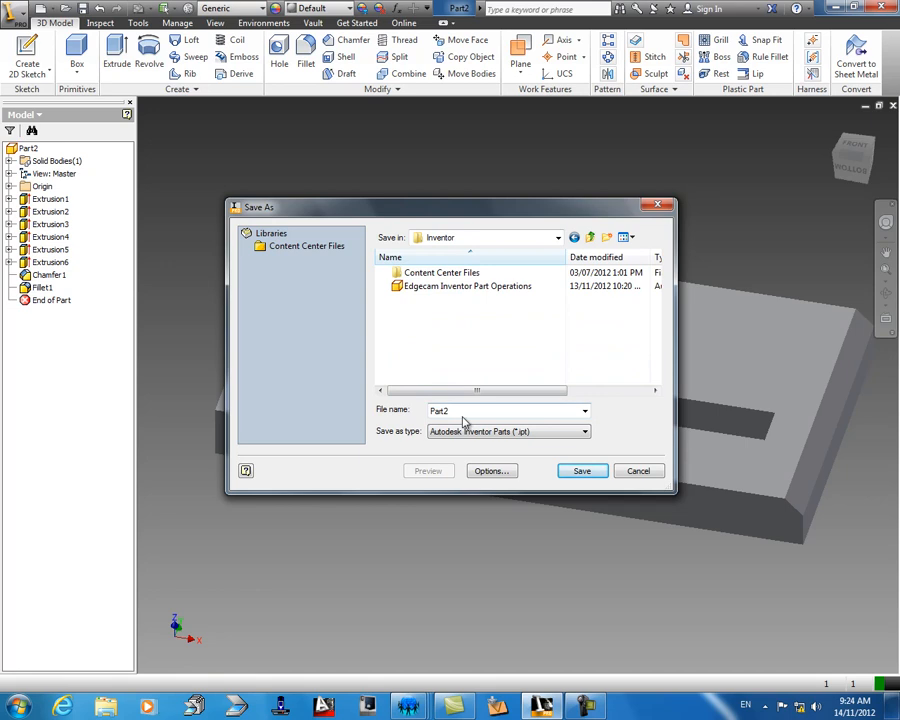
{"action": "type", "text": "Operations Edgecam et Inventor"}
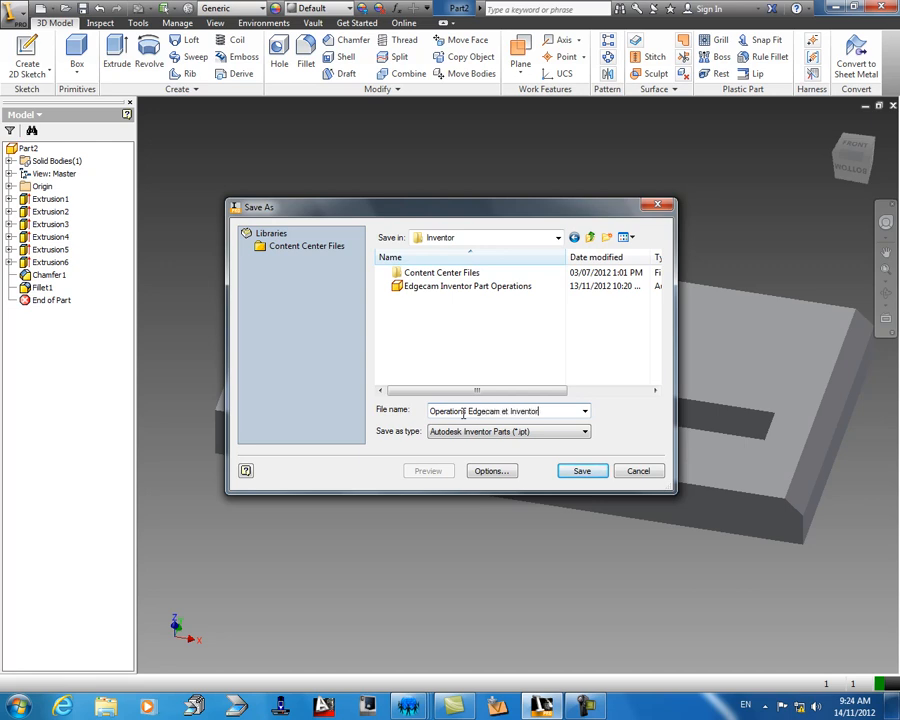
{"action": "key", "text": "Return"}
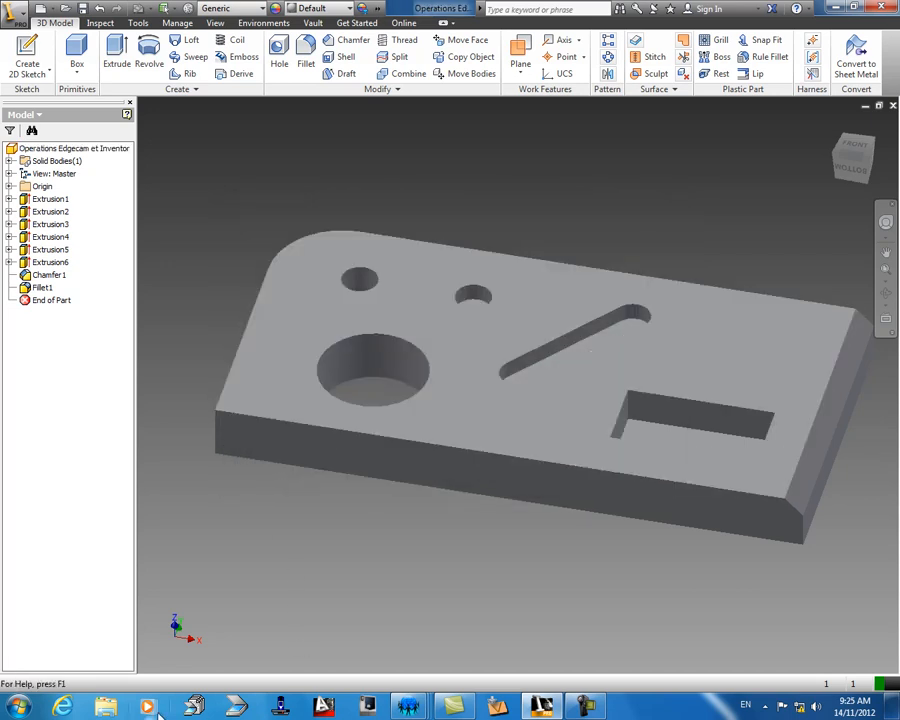
Set the Edgecam license manager to Run Student Edition.
{"action": "left_click", "coordinate": [12, 709]}
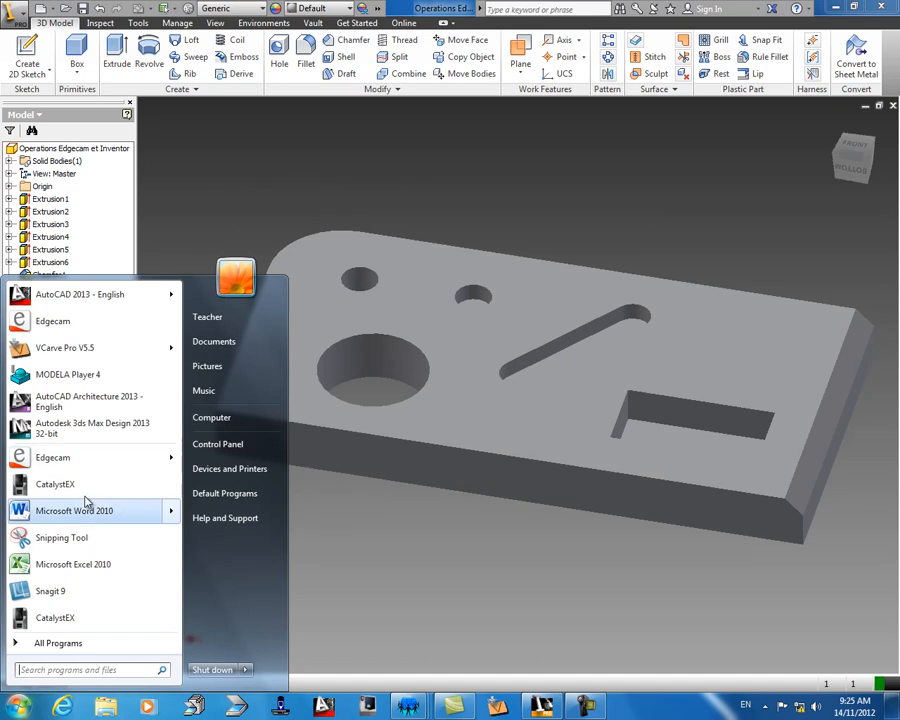
{"action": "left_click", "coordinate": [765, 707]}
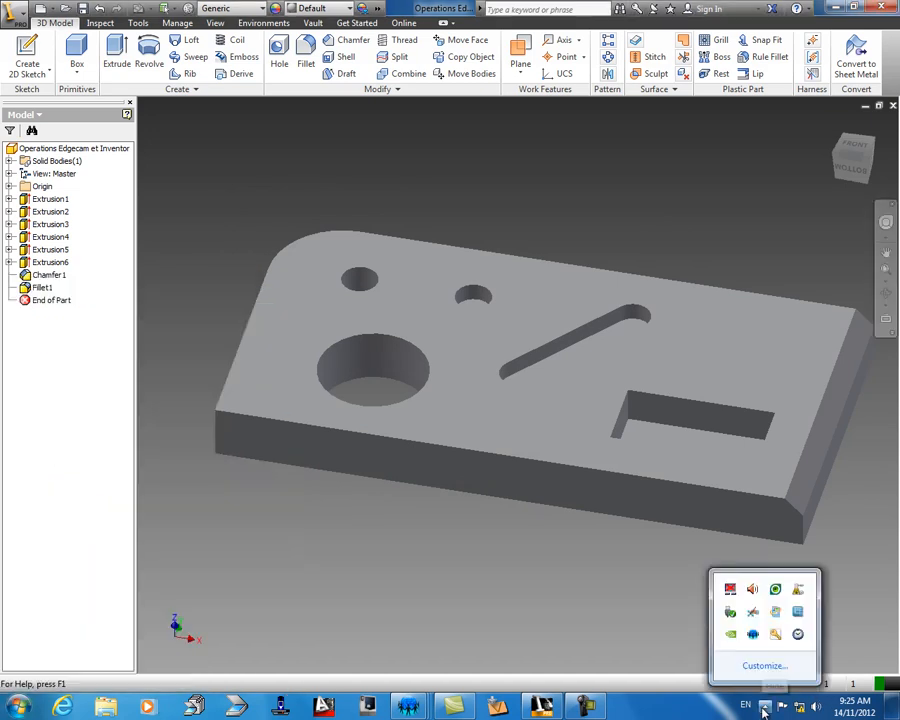
{"action": "right_click", "coordinate": [777, 638]}
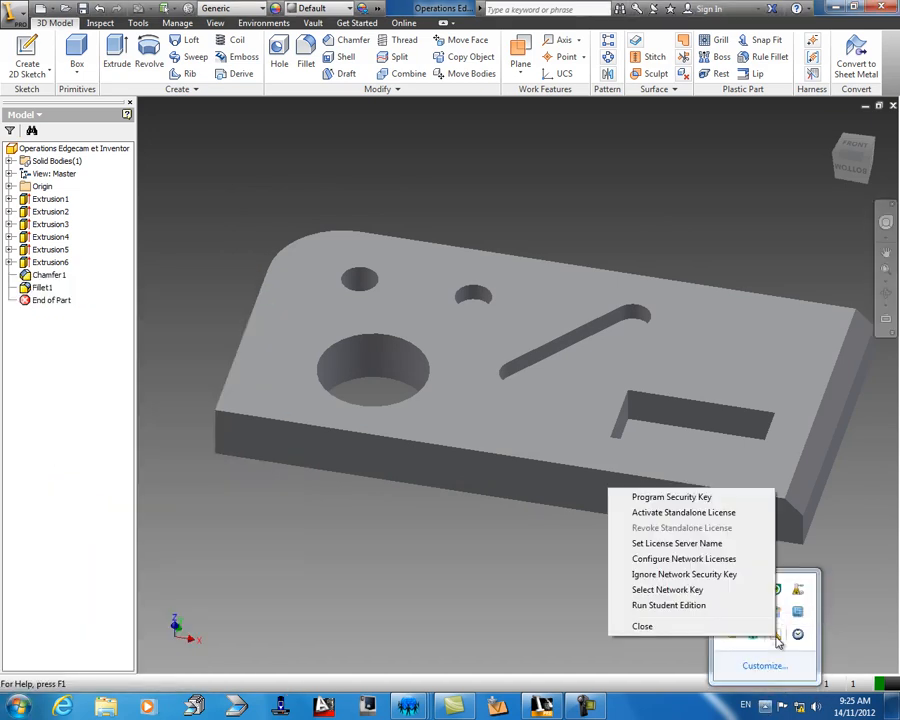
{"action": "left_click", "coordinate": [705, 612]}
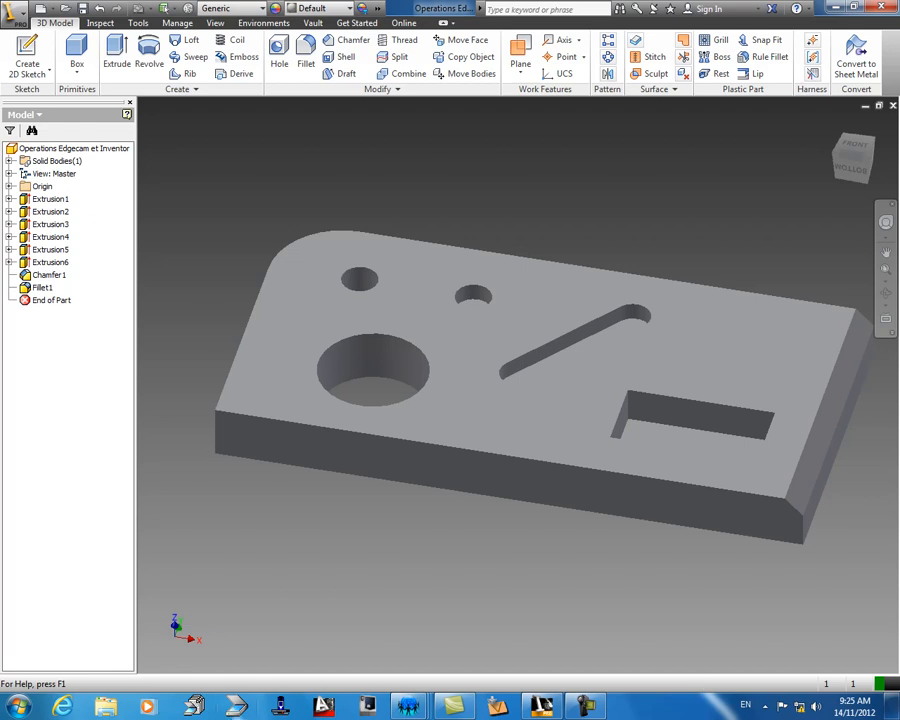
Launch Edgecam and check in the license manager that Run Student Edition is enabled.
{"action": "left_click", "coordinate": [21, 707]}
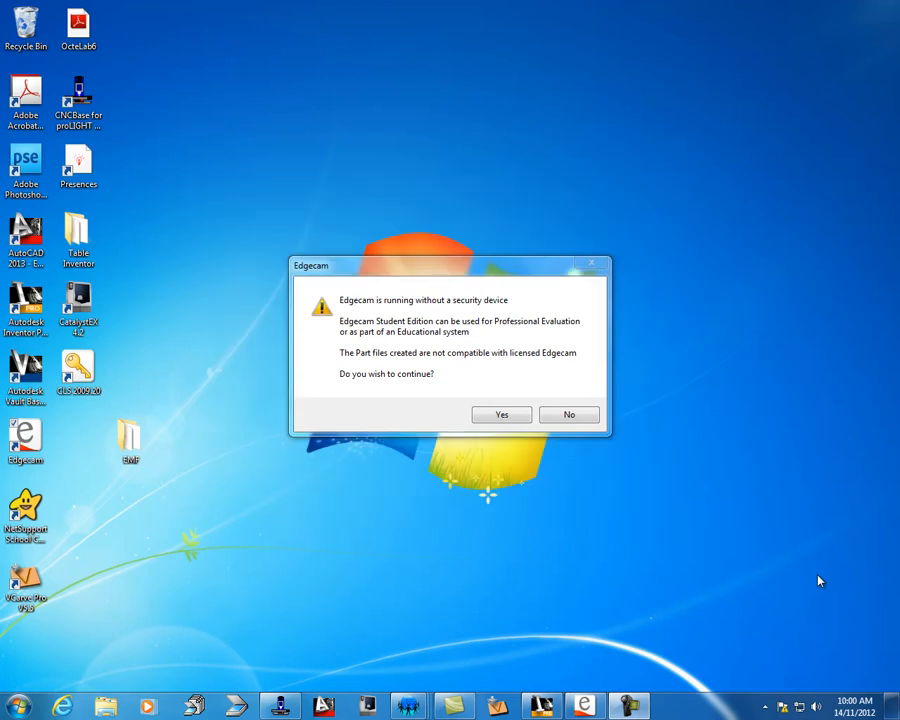
{"action": "left_click", "coordinate": [765, 706]}
{"action": "right_click", "coordinate": [752, 634]}
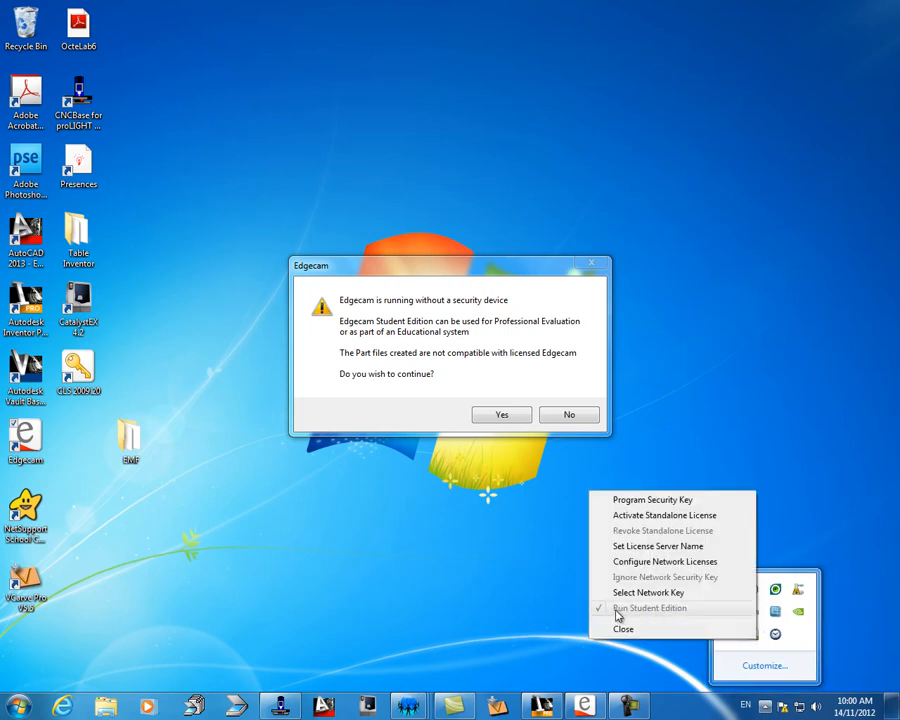
{"action": "left_click", "coordinate": [519, 593]}
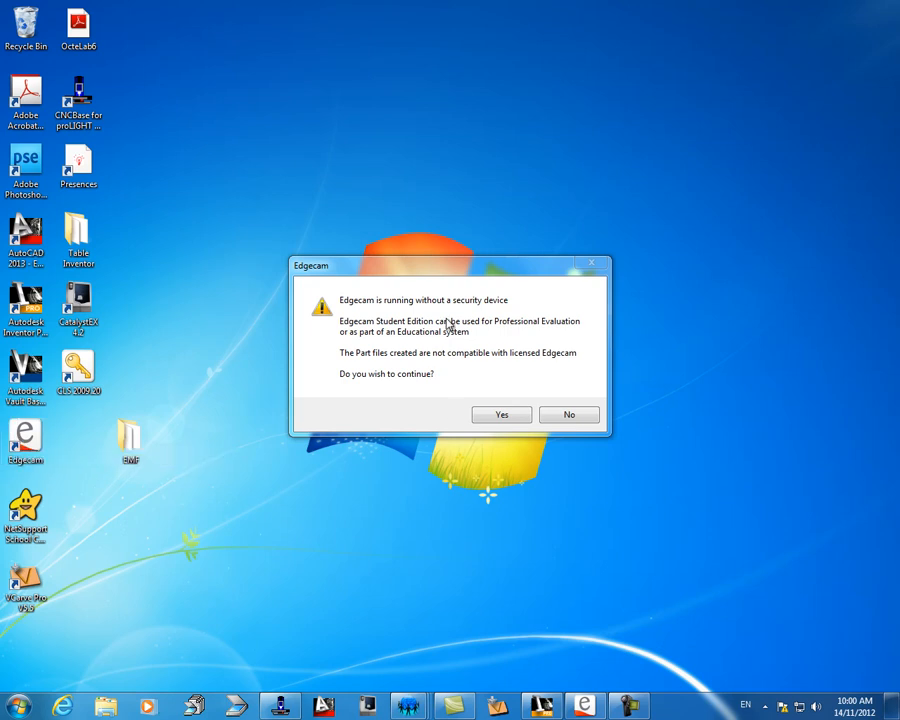
Agree to continue with Edgecam Student Edition and open the Inventor part Operations Edgecam et Inventor.
{"action": "left_click", "coordinate": [500, 420]}
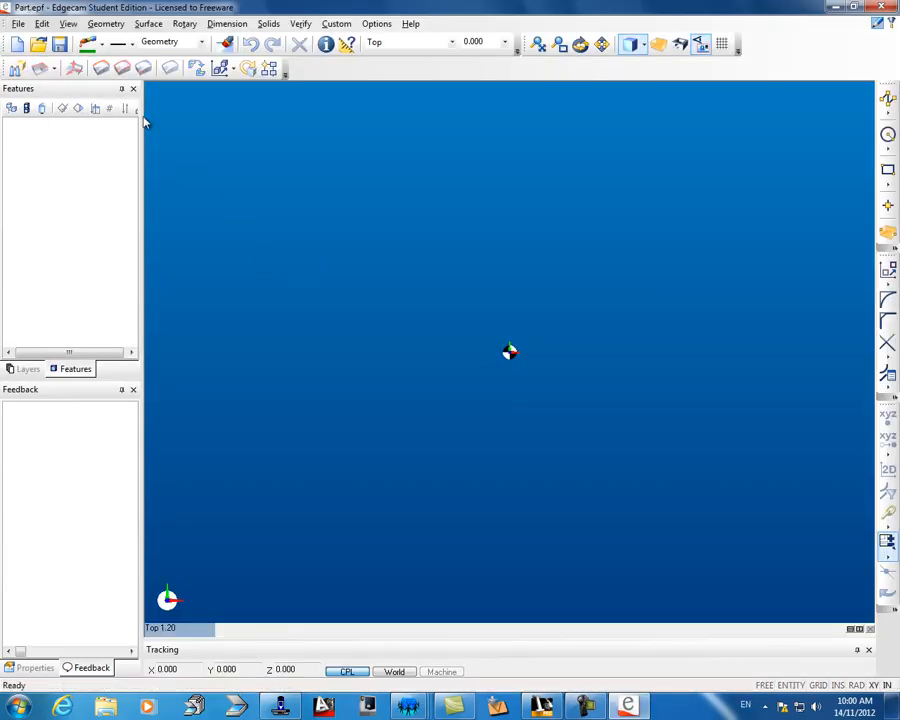
{"action": "left_click", "coordinate": [40, 45]}
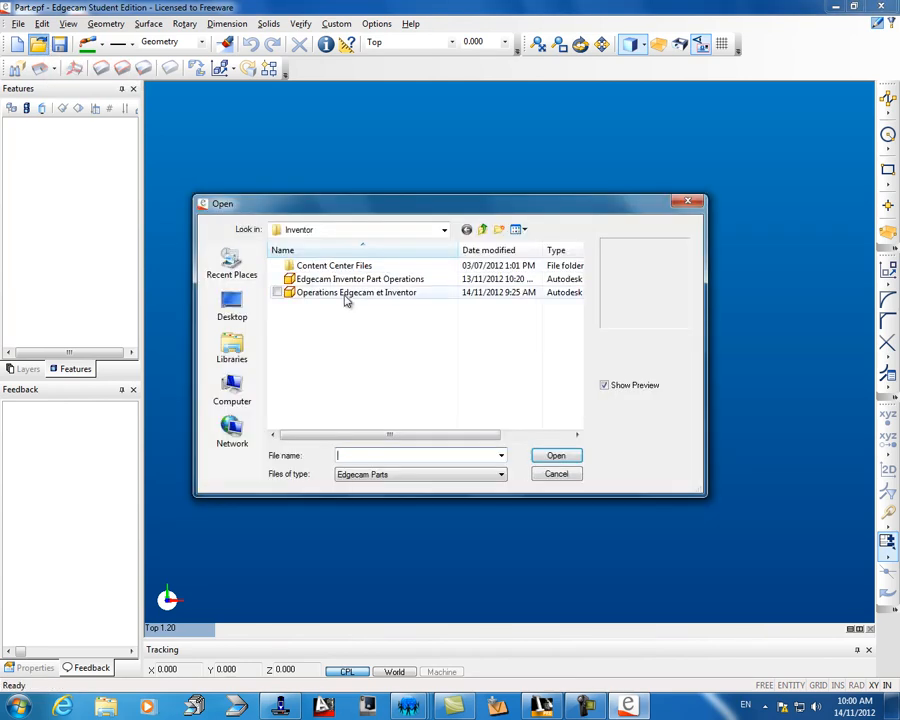
{"action": "double_click", "coordinate": [345, 293]}
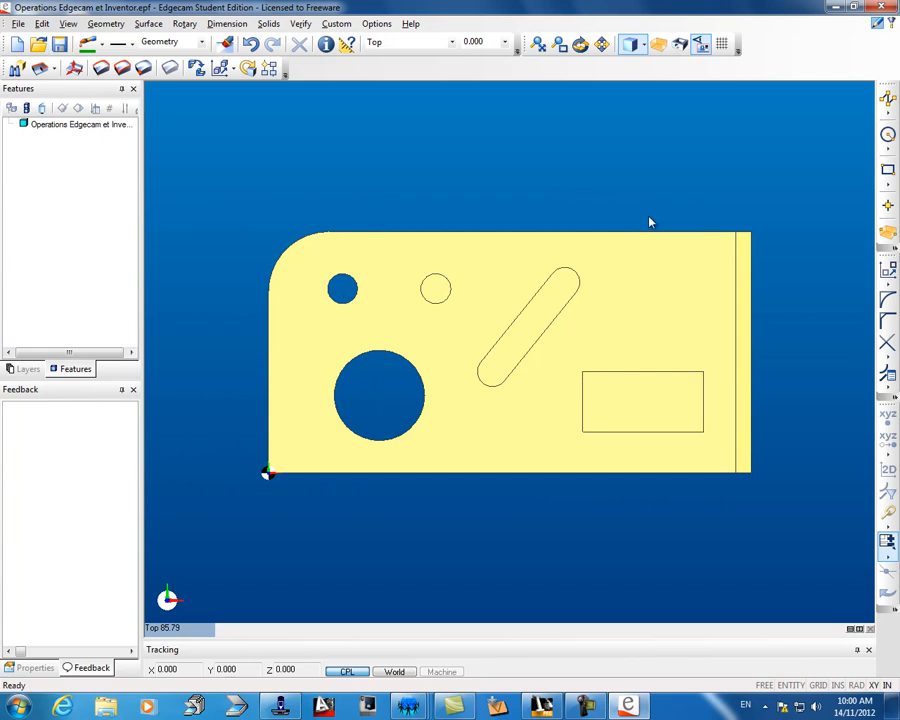
Create a Face Normal CPL named origin on the plate's top face, with its origin at the square corner nearest the large hole.
{"action": "left_click", "coordinate": [580, 44]}
{"action": "left_click_drag", "start_coordinate": [550, 408], "coordinate": [432, 317]}
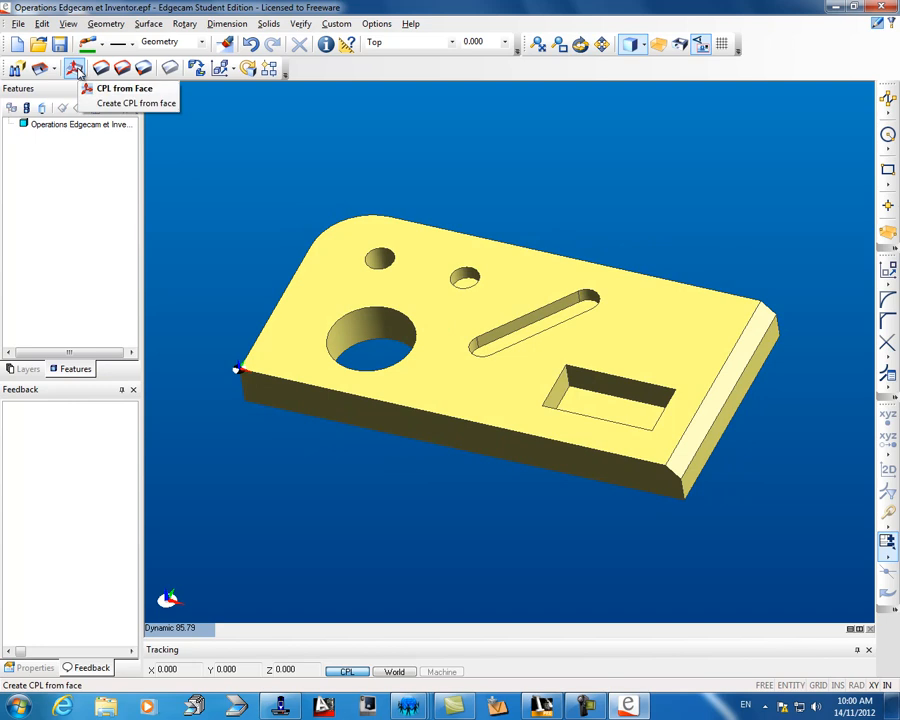
{"action": "left_click", "coordinate": [76, 68]}
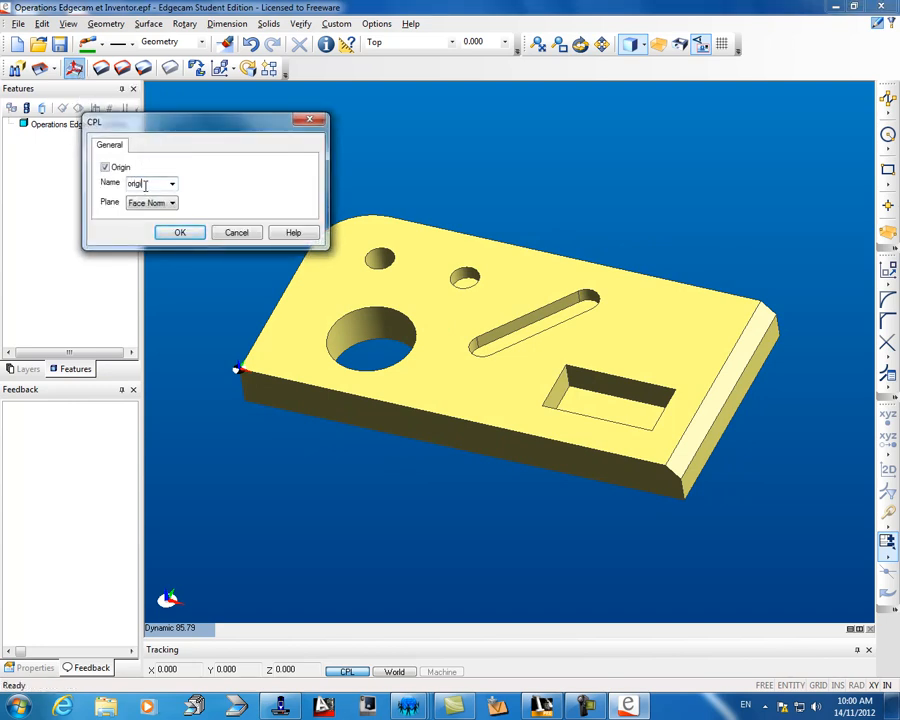
{"action": "left_click", "coordinate": [180, 232]}
{"action": "left_click", "coordinate": [306, 340]}
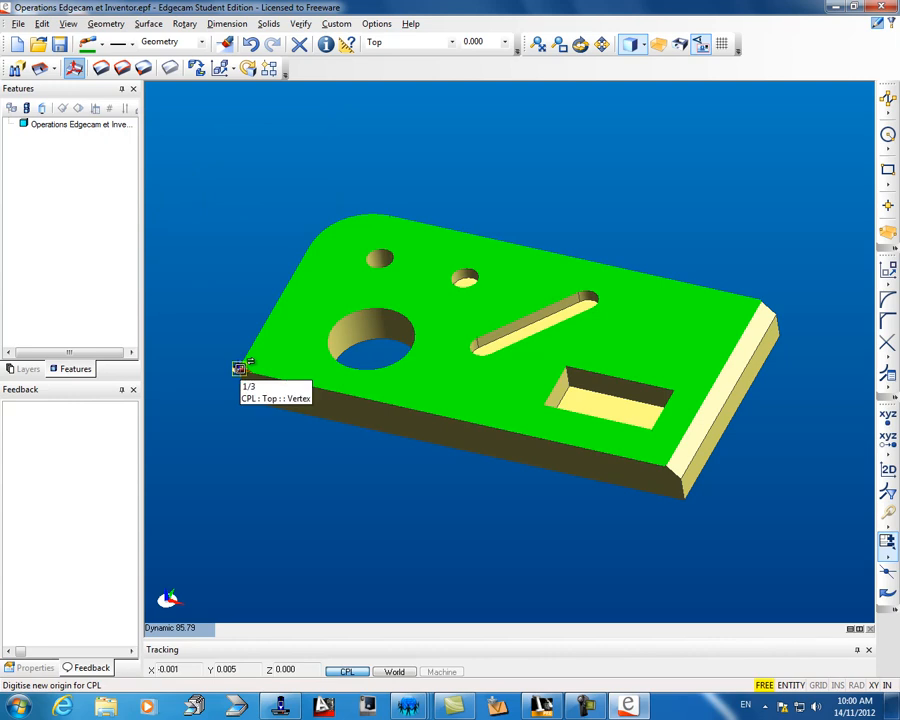
{"action": "left_click", "coordinate": [239, 368]}
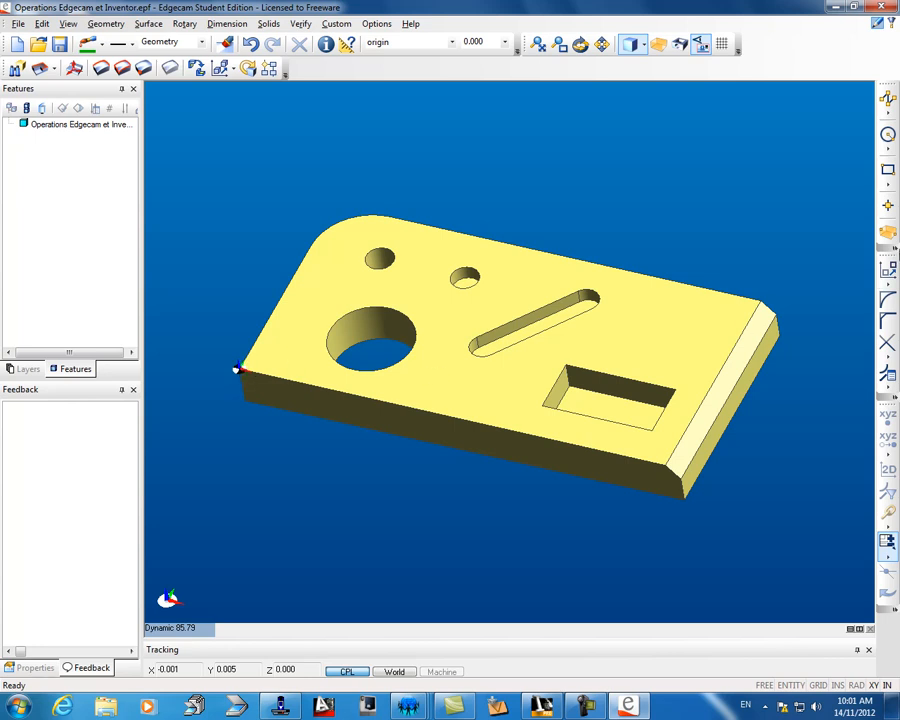
Add automatic box stock around the plate with all X, Y and Z offsets at 0.0, on the Stock layer.
{"action": "left_click", "coordinate": [889, 236]}
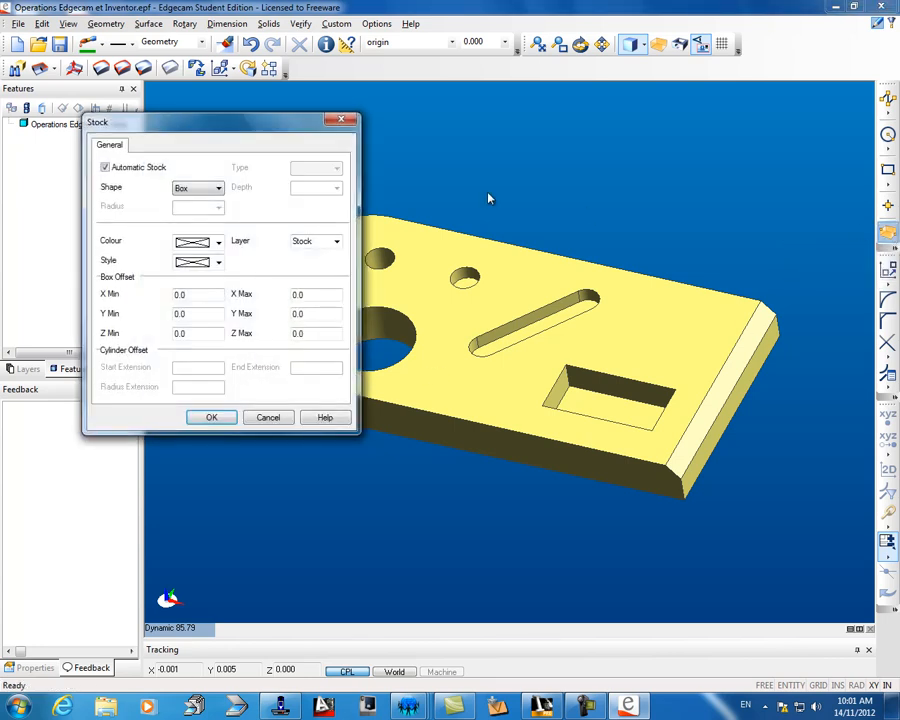
{"action": "left_click", "coordinate": [219, 415]}
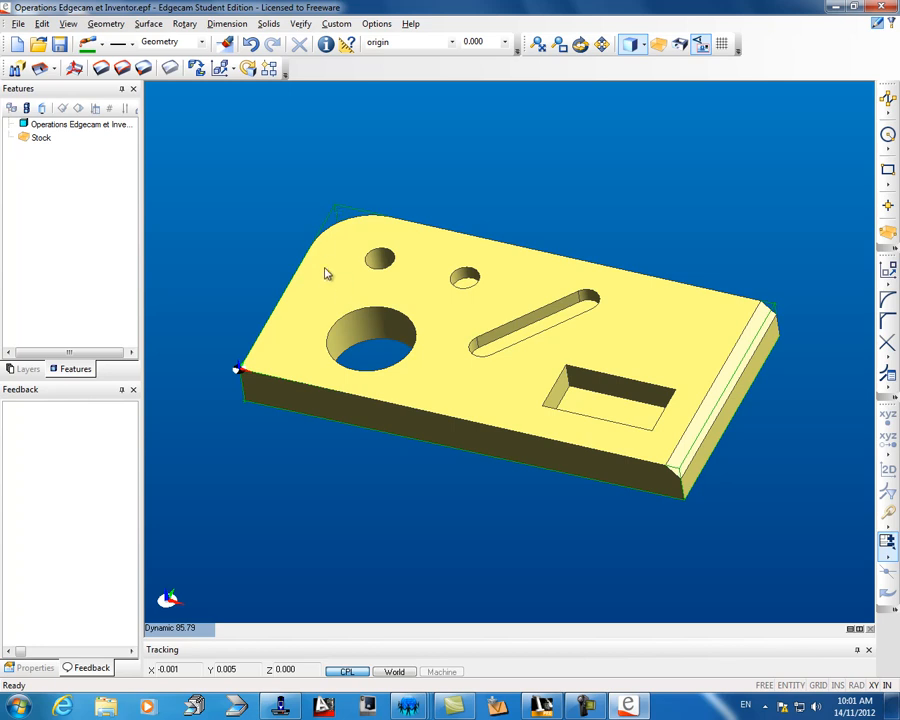
Create a vertical hole feature named 1 from the small through hole nearest the plate's rounded corner.
{"action": "left_click", "coordinate": [54, 72]}
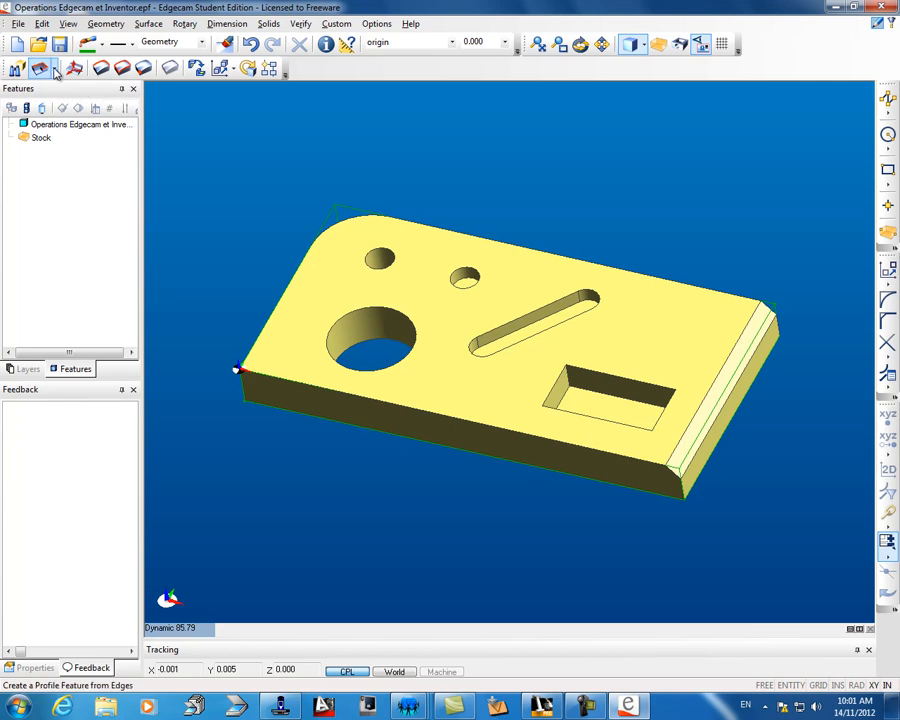
{"action": "left_click", "coordinate": [84, 91]}
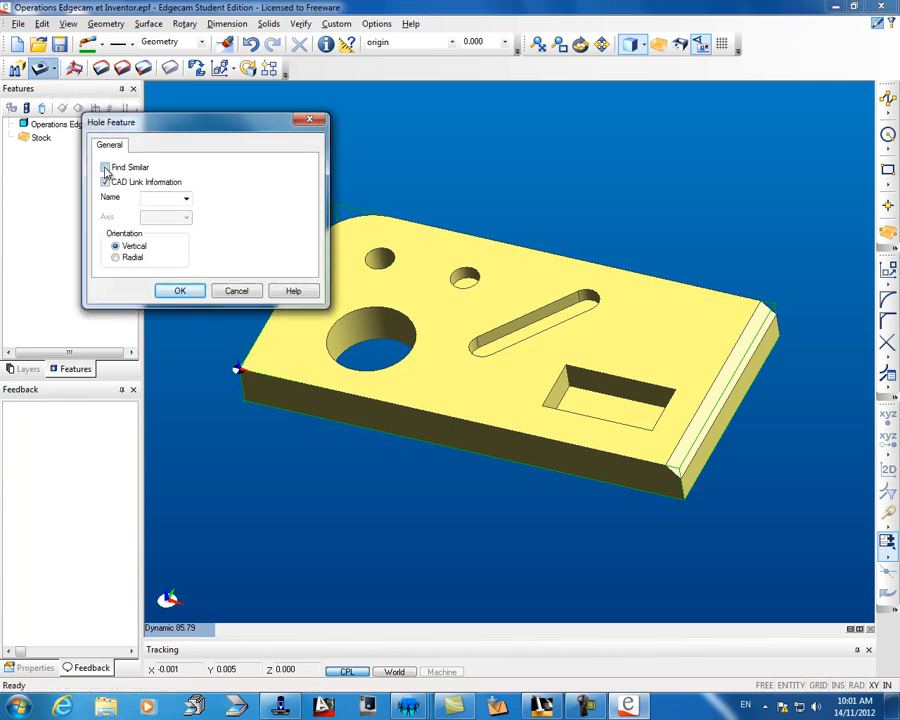
{"action": "left_click", "coordinate": [151, 197]}
{"action": "type", "text": "1"}
{"action": "left_click", "coordinate": [178, 291]}
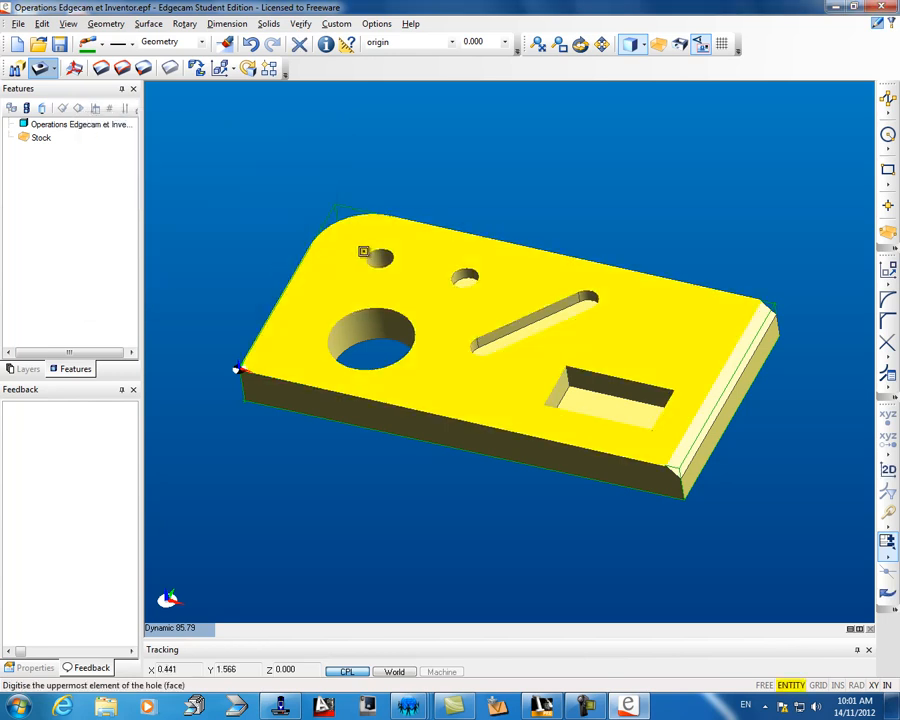
{"action": "left_click", "coordinate": [373, 252]}
{"action": "key", "text": "Return"}
{"action": "left_click", "coordinate": [380, 250]}
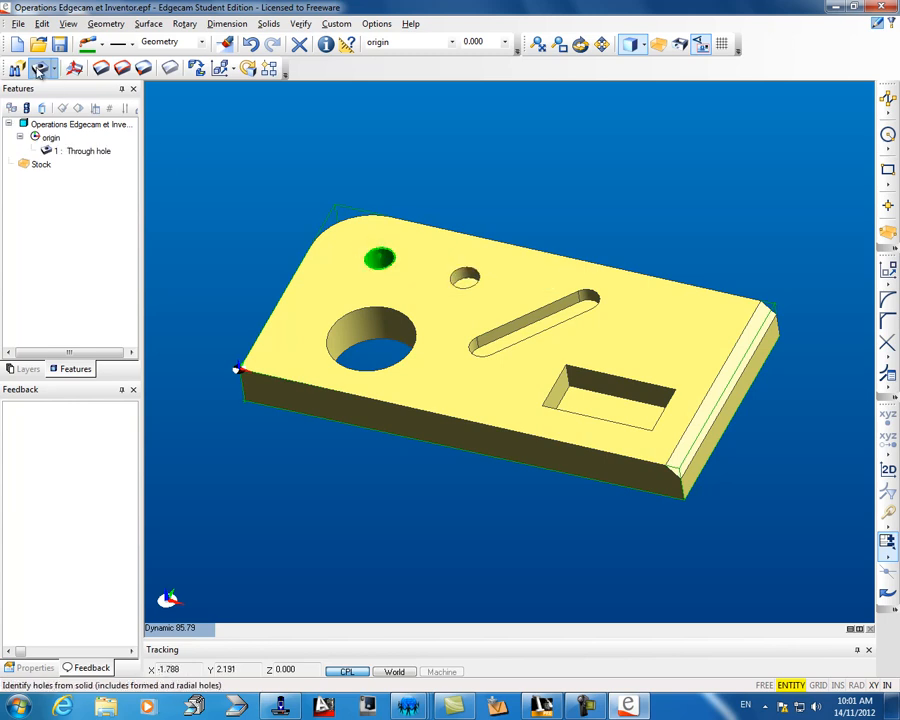
Create a vertical hole feature named 2 from the small blind hole between the through hole and the slot.
{"action": "type", "text": "2"}
{"action": "left_click", "coordinate": [184, 292]}
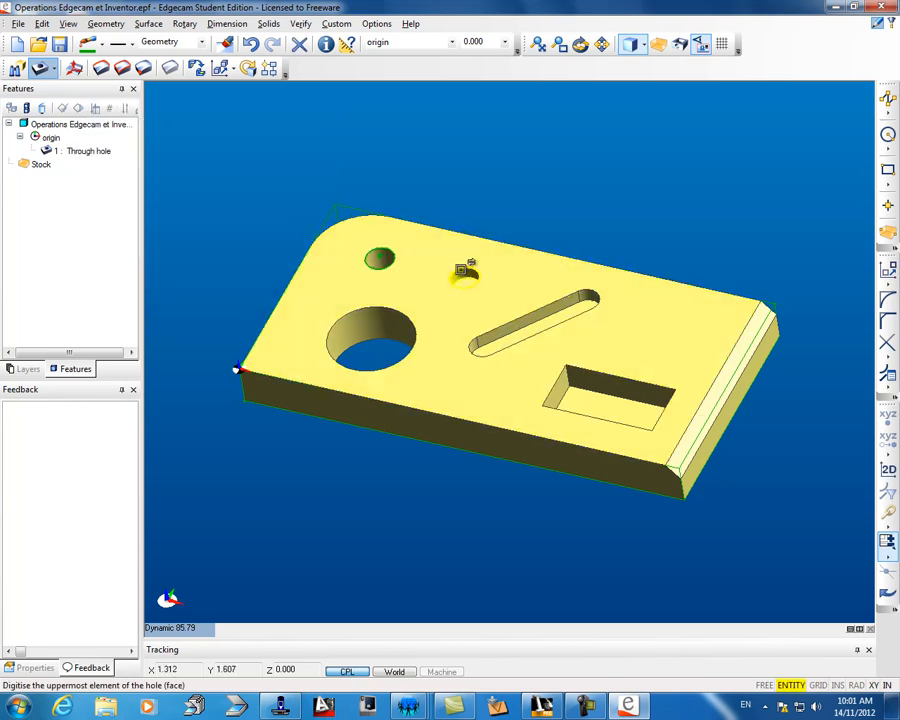
{"action": "left_click", "coordinate": [460, 270]}
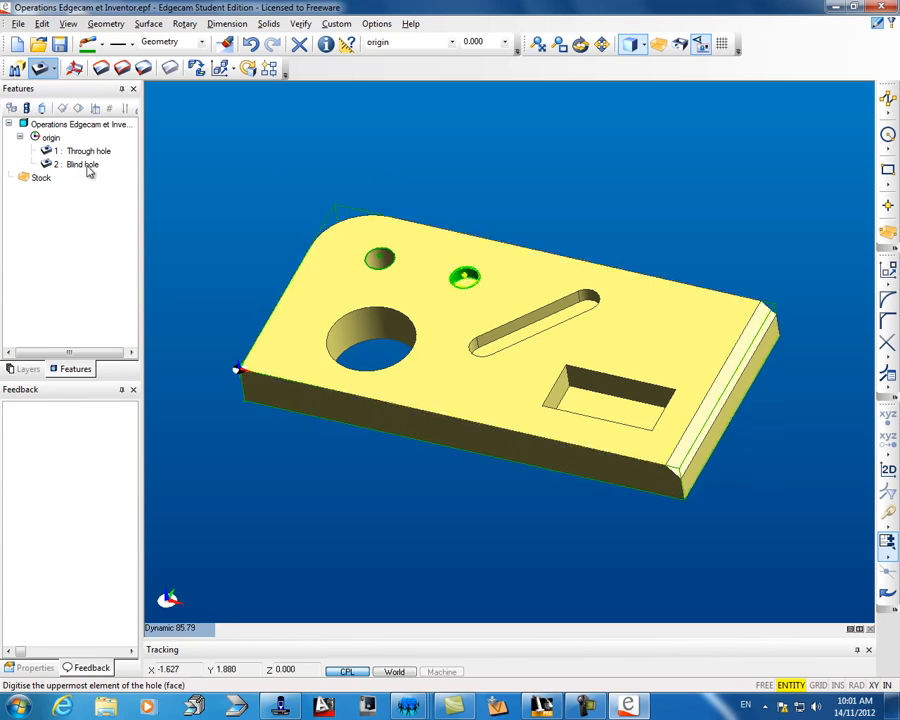
Create a profile feature from the top edge of the large hole using Profile (Edges), without specifying a depth range.
{"action": "left_click", "coordinate": [40, 68]}
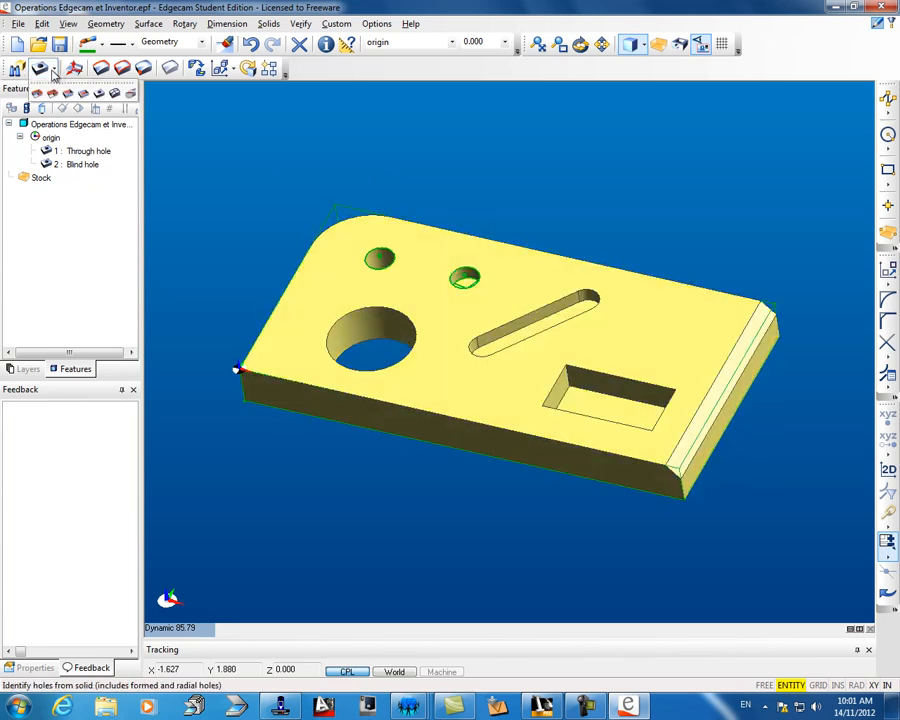
{"action": "left_click", "coordinate": [37, 94]}
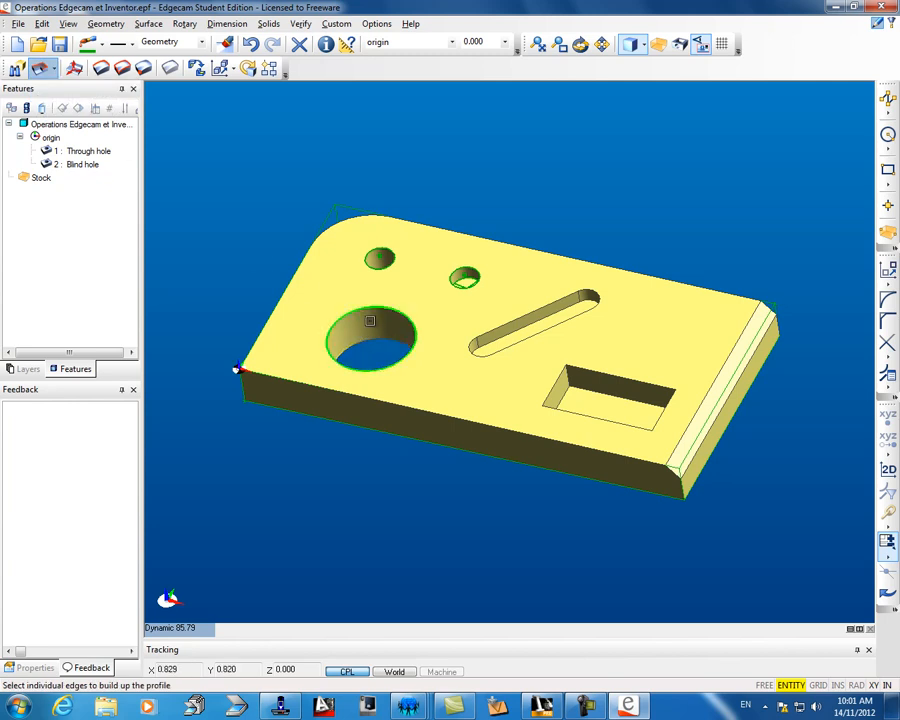
{"action": "left_click", "coordinate": [363, 313]}
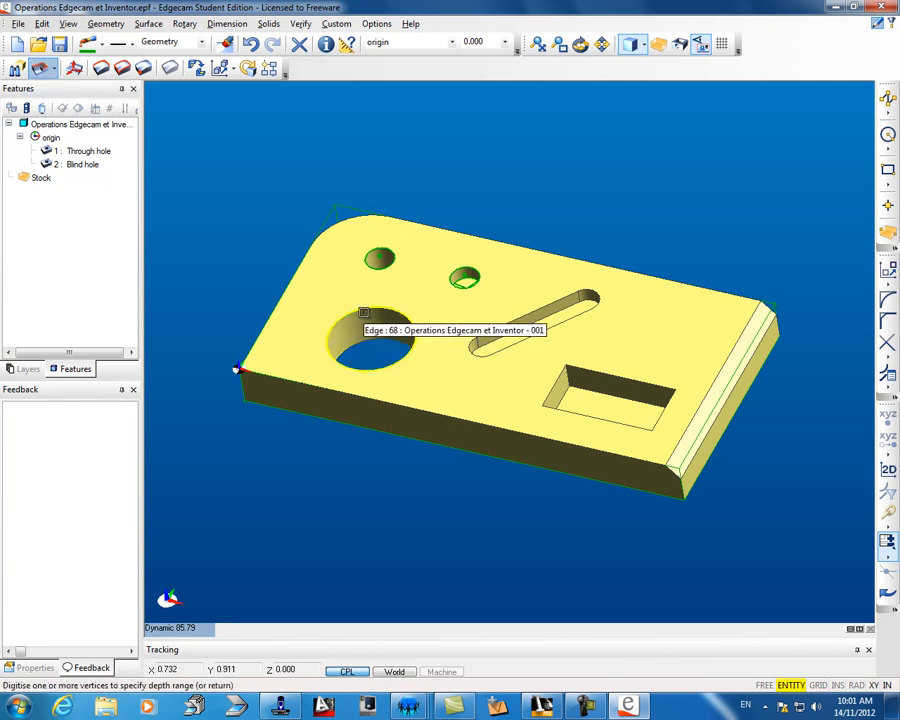
{"action": "key", "text": "Return"}
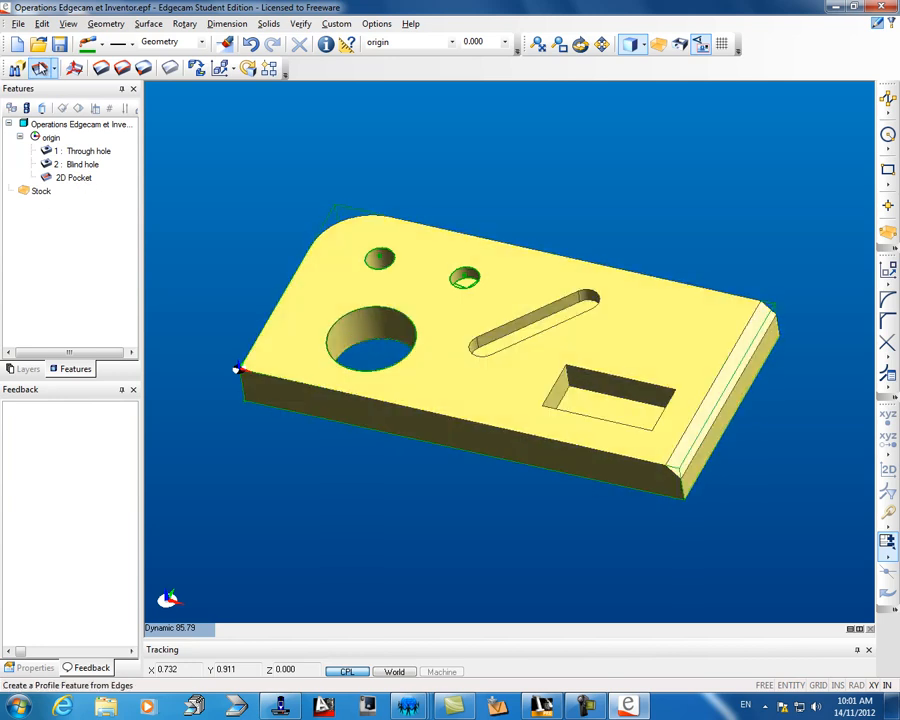
Create a profile feature from the angled slot's top loop using Profile (Loop), without specifying a depth range.
{"action": "left_click", "coordinate": [44, 68]}
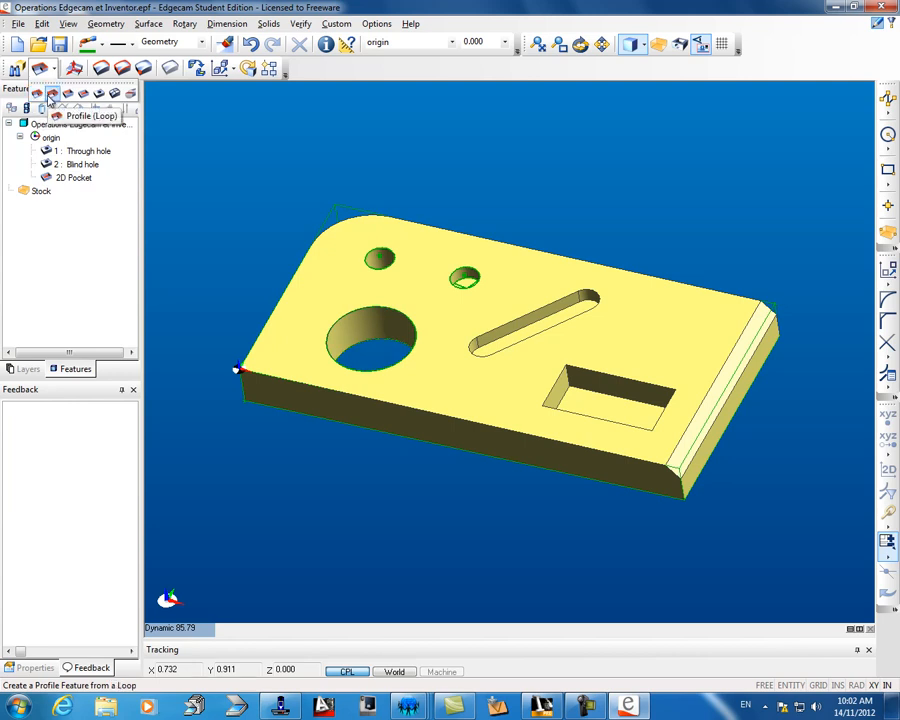
{"action": "left_click", "coordinate": [50, 96]}
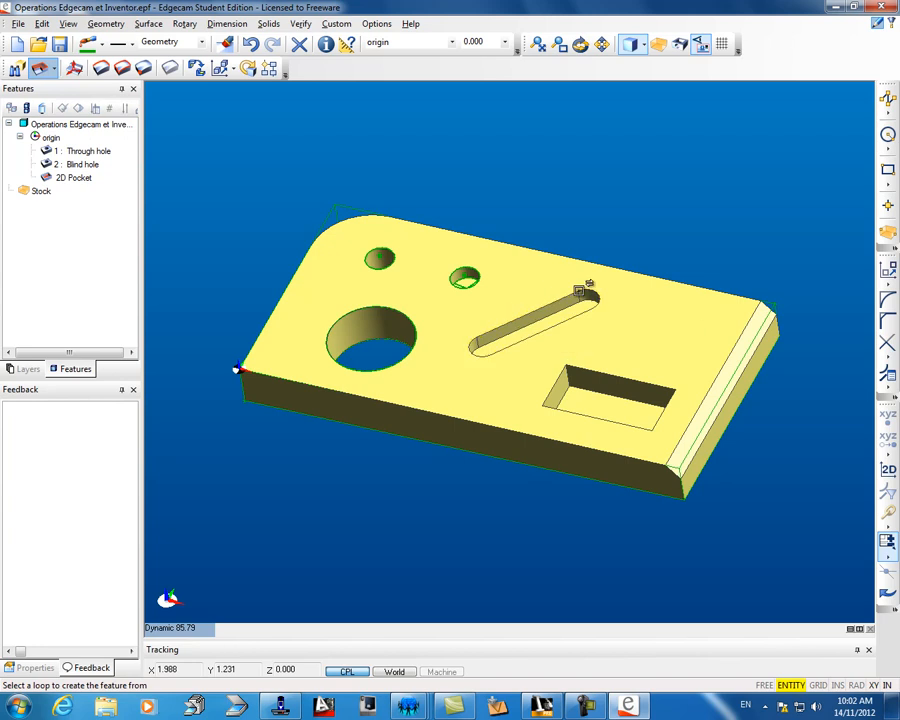
{"action": "left_click", "coordinate": [500, 314]}
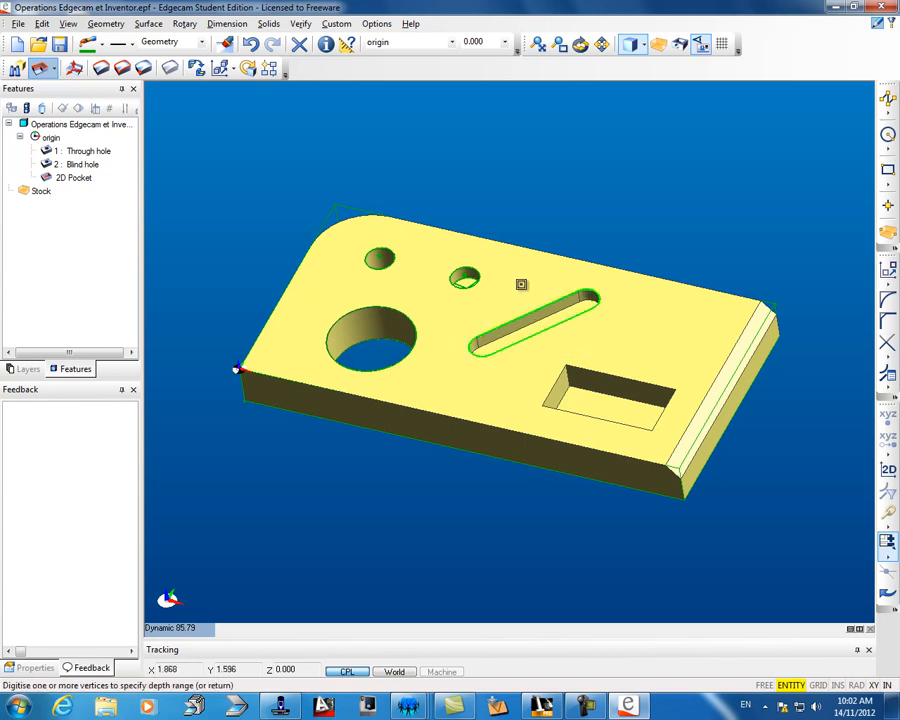
{"action": "key", "text": "Return"}
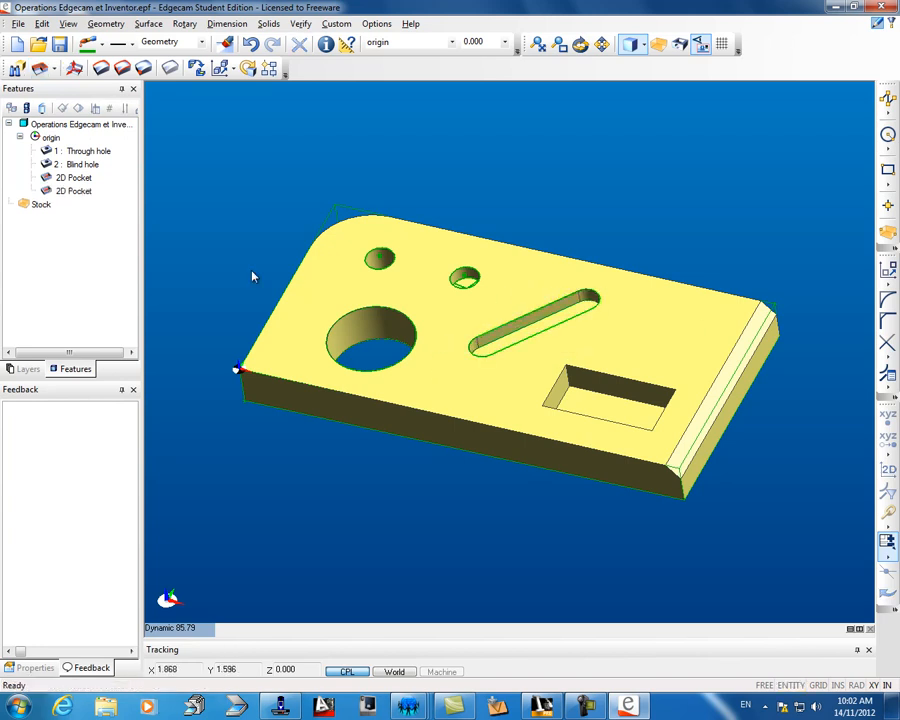
Create a Profile (Loop) feature from the rectangular pocket's top outline, without specifying a depth range.
{"action": "left_click", "coordinate": [40, 68]}
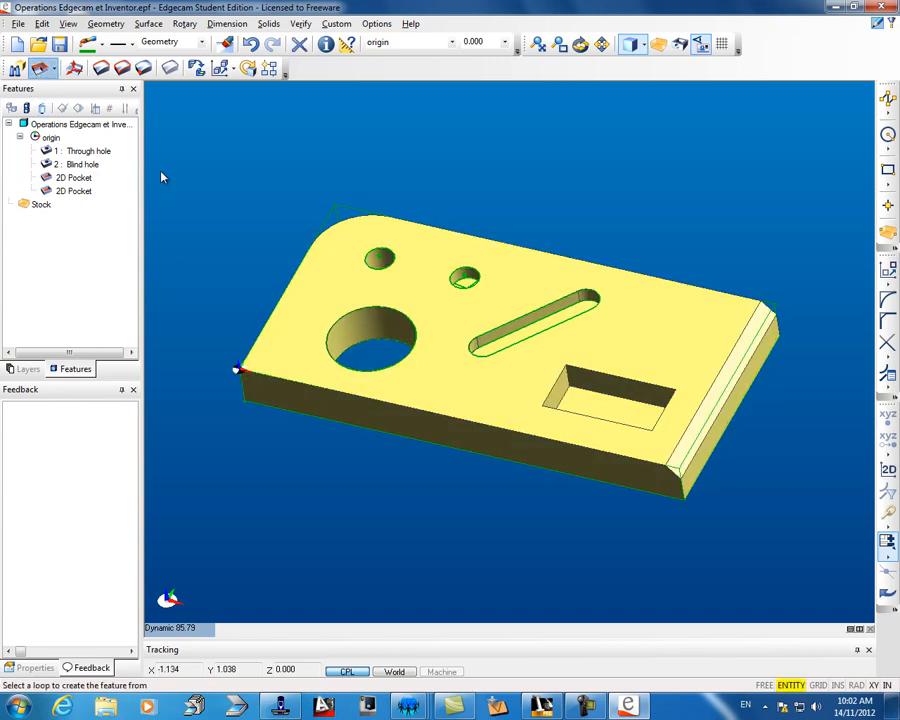
{"action": "left_click", "coordinate": [586, 366]}
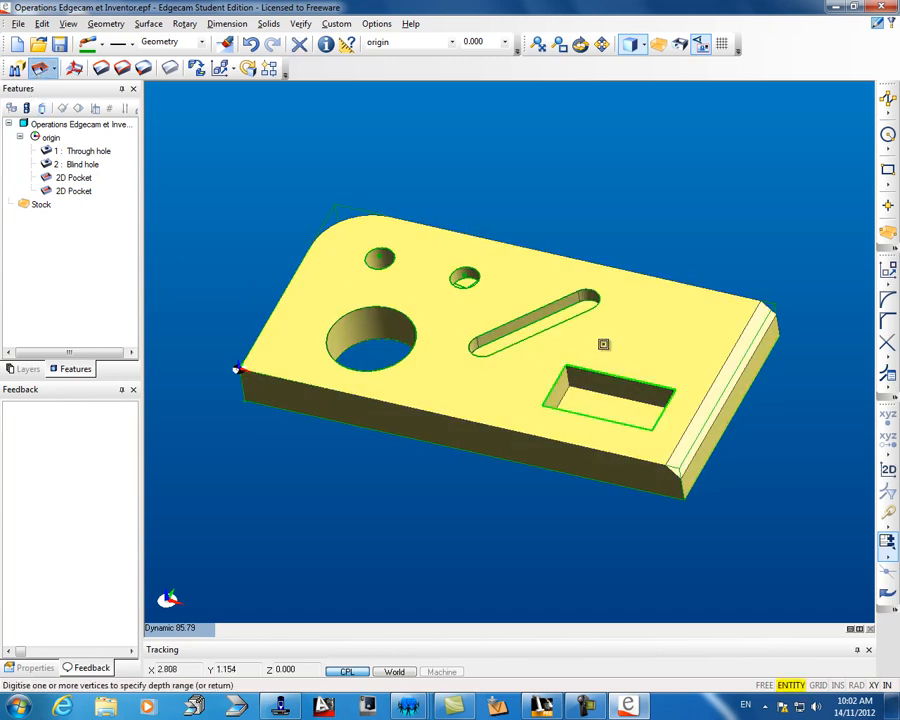
{"action": "key", "text": "Return"}
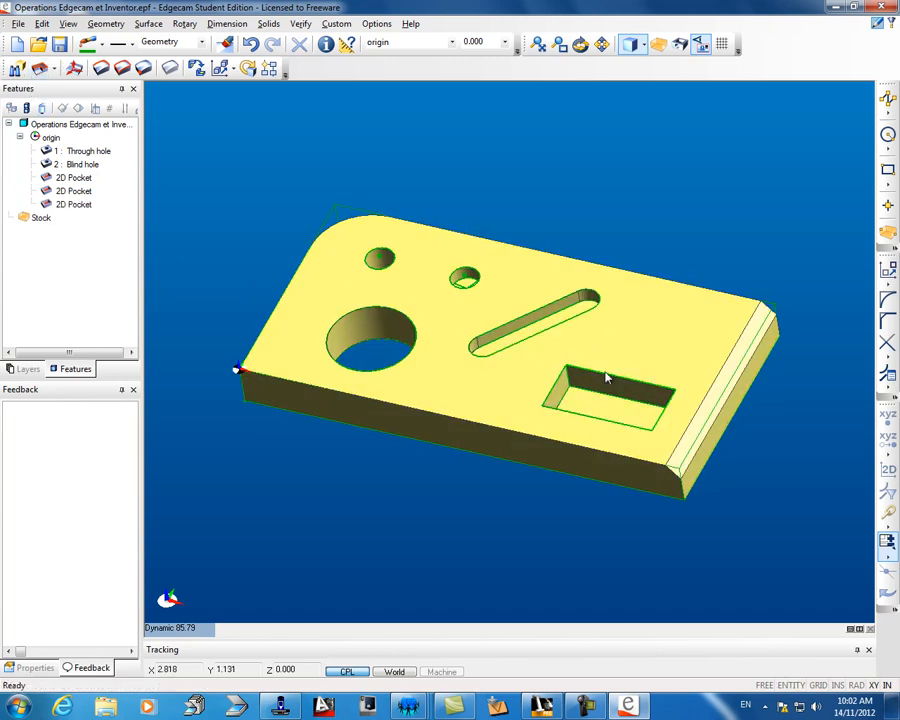
Create a Profile (Edges) feature from the top arc edge of the plate's rounded corner.
{"action": "left_click", "coordinate": [53, 69]}
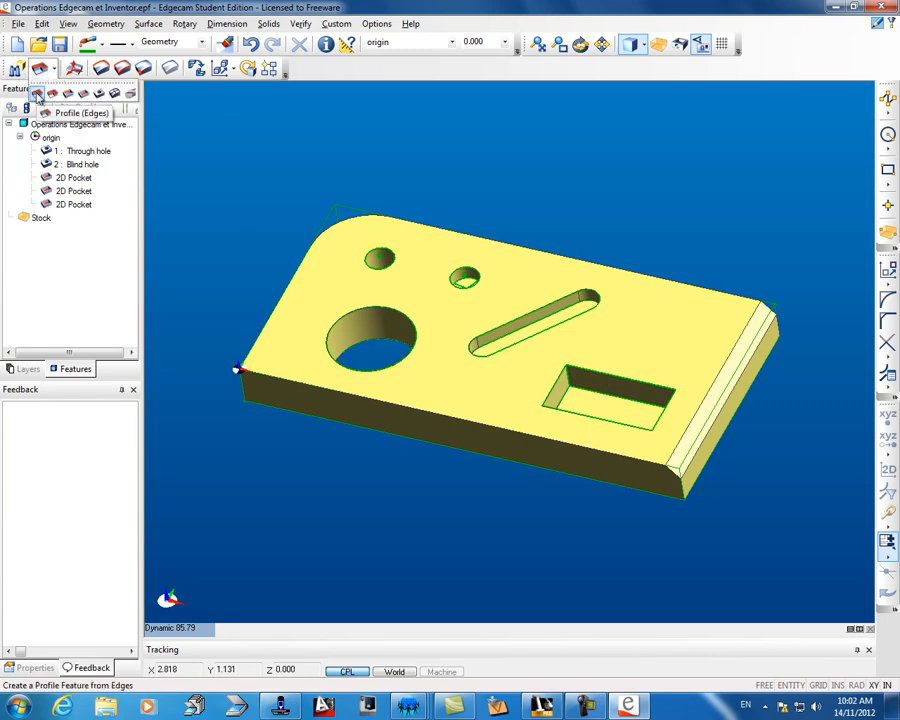
{"action": "left_click", "coordinate": [38, 95]}
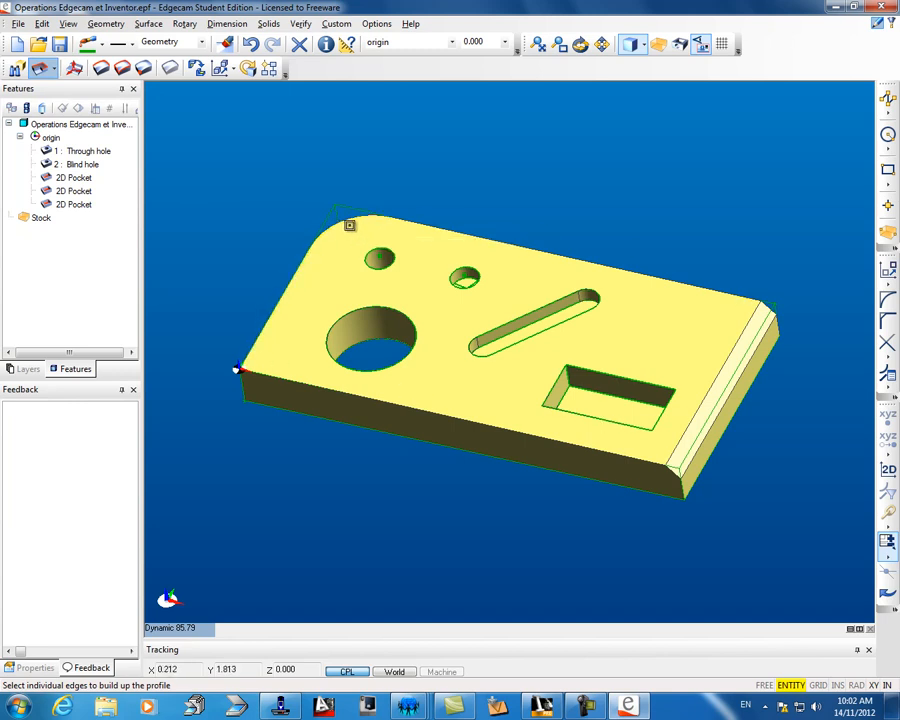
{"action": "right_click", "coordinate": [386, 164]}
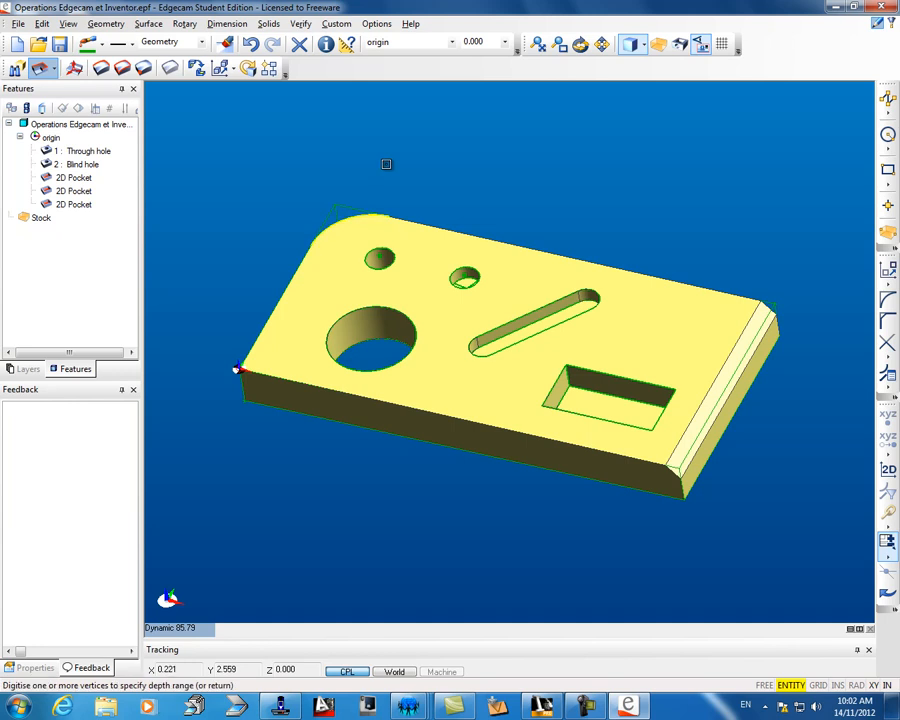
{"action": "right_click", "coordinate": [386, 164]}
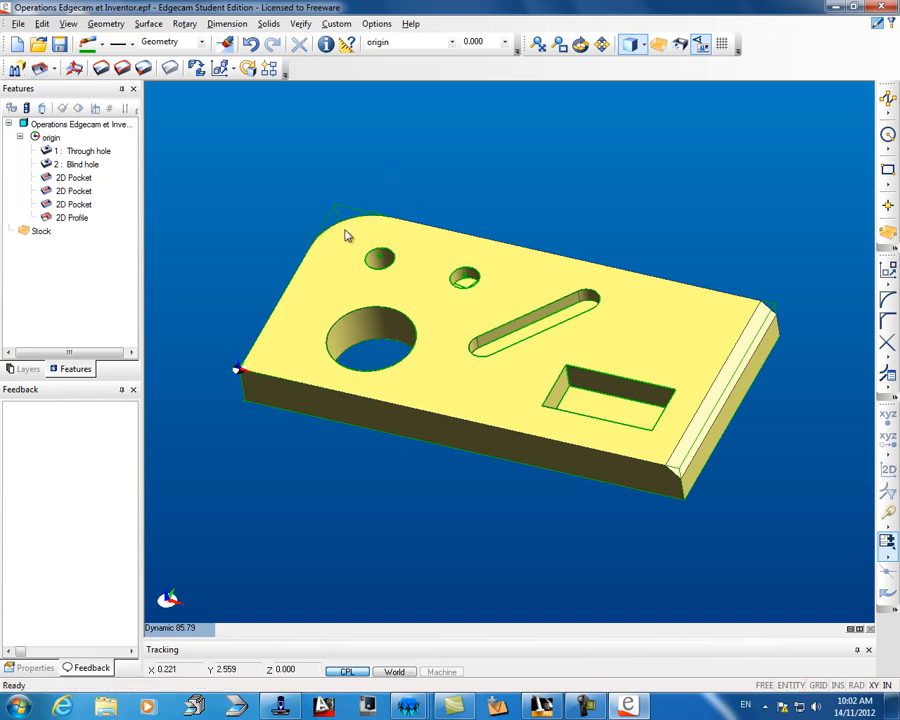
Create a face feature named check from the plate's top face, using the Swarf Feature Side Wall strategy.
{"action": "left_click", "coordinate": [42, 68]}
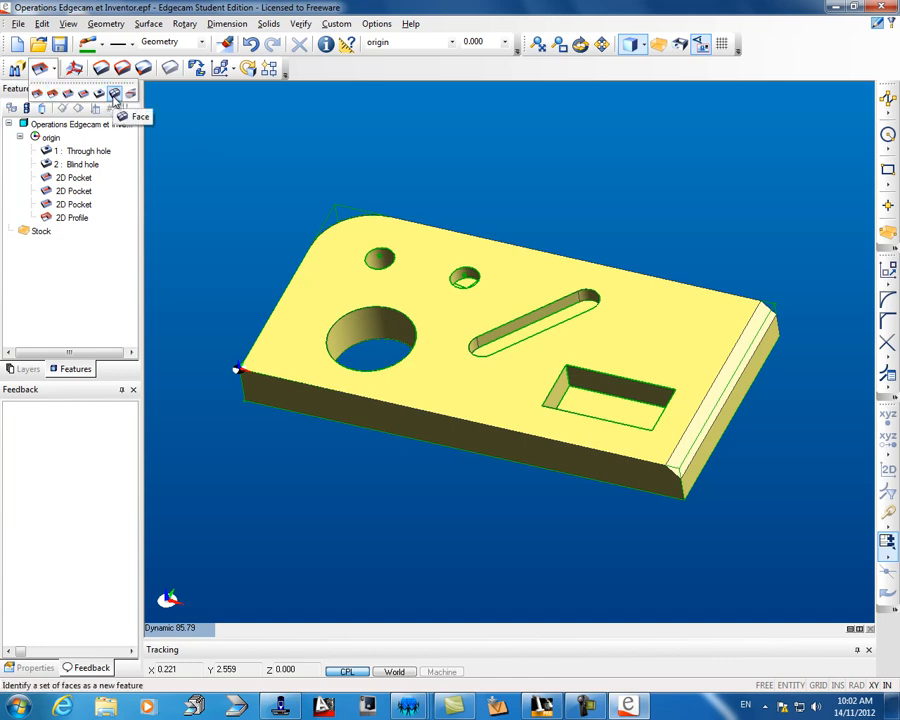
{"action": "left_click", "coordinate": [115, 97]}
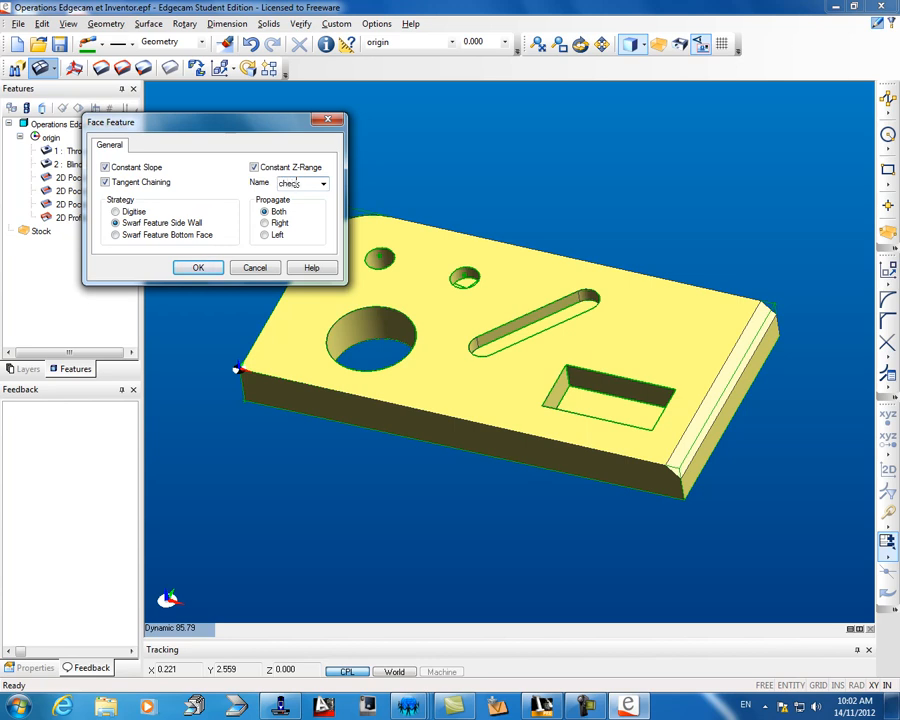
{"action": "left_click", "coordinate": [198, 268]}
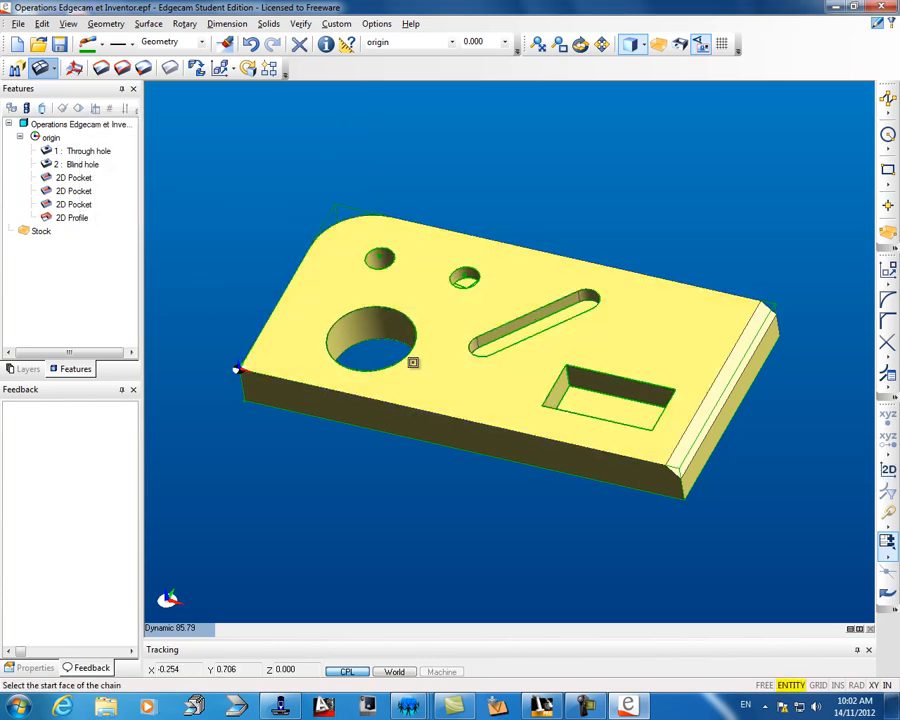
{"action": "left_click", "coordinate": [457, 374]}
{"action": "key", "text": "Return"}
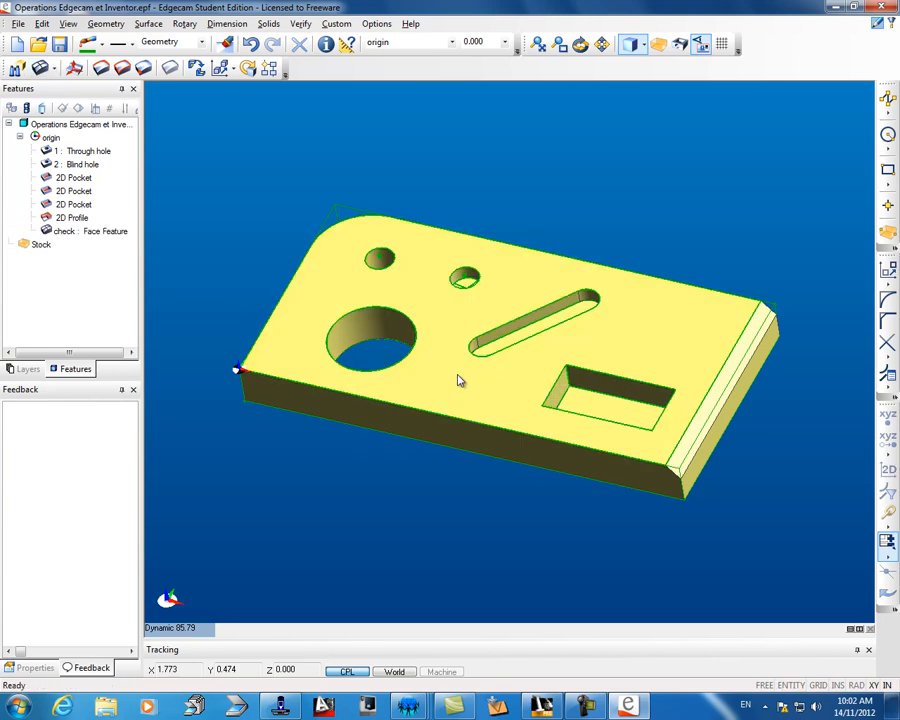
Create a face feature named chamfer from the plate's chamfered face, using the Swarf Feature Side Wall strategy.
{"action": "left_click", "coordinate": [40, 68]}
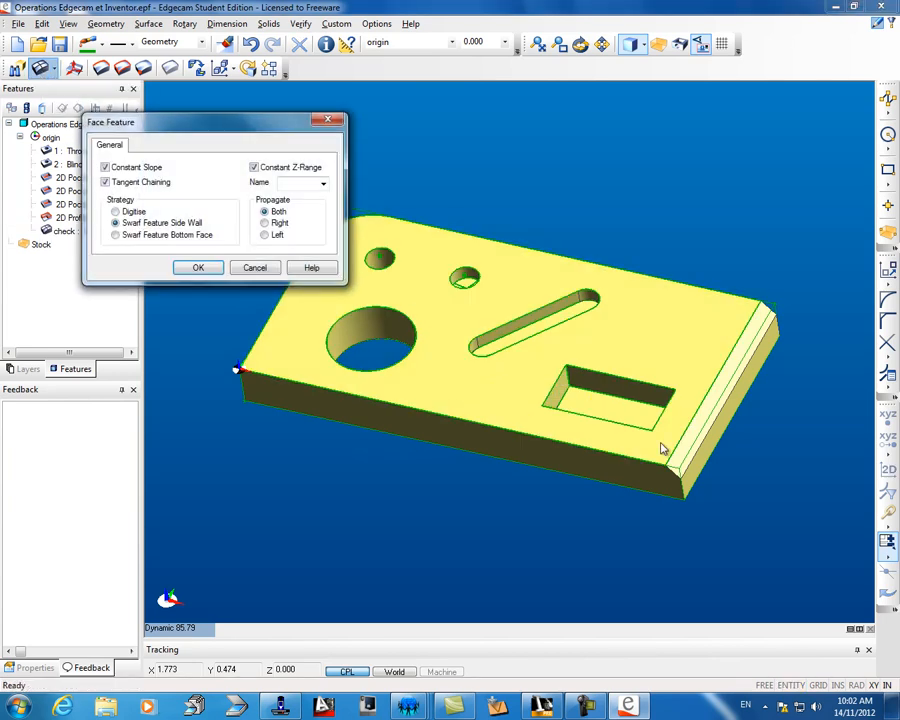
{"action": "left_click", "coordinate": [287, 184]}
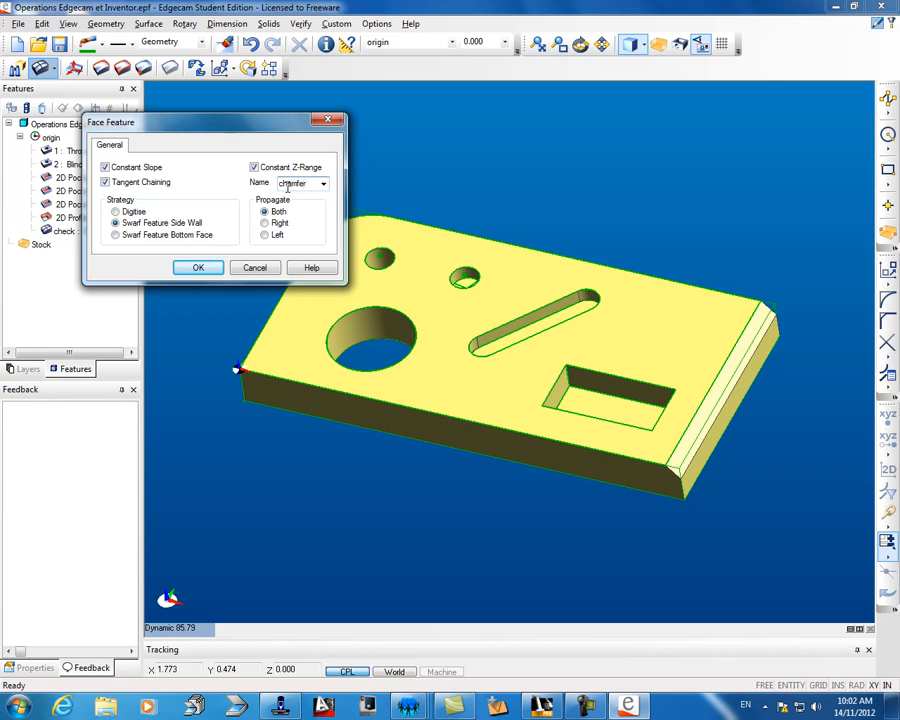
{"action": "left_click", "coordinate": [200, 268]}
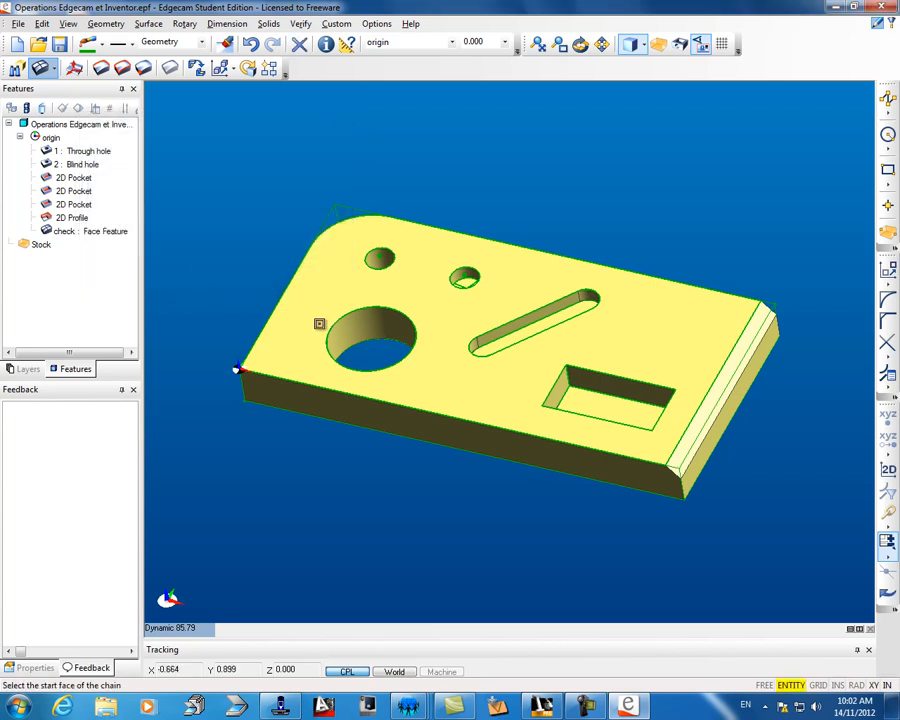
{"action": "left_click", "coordinate": [689, 440]}
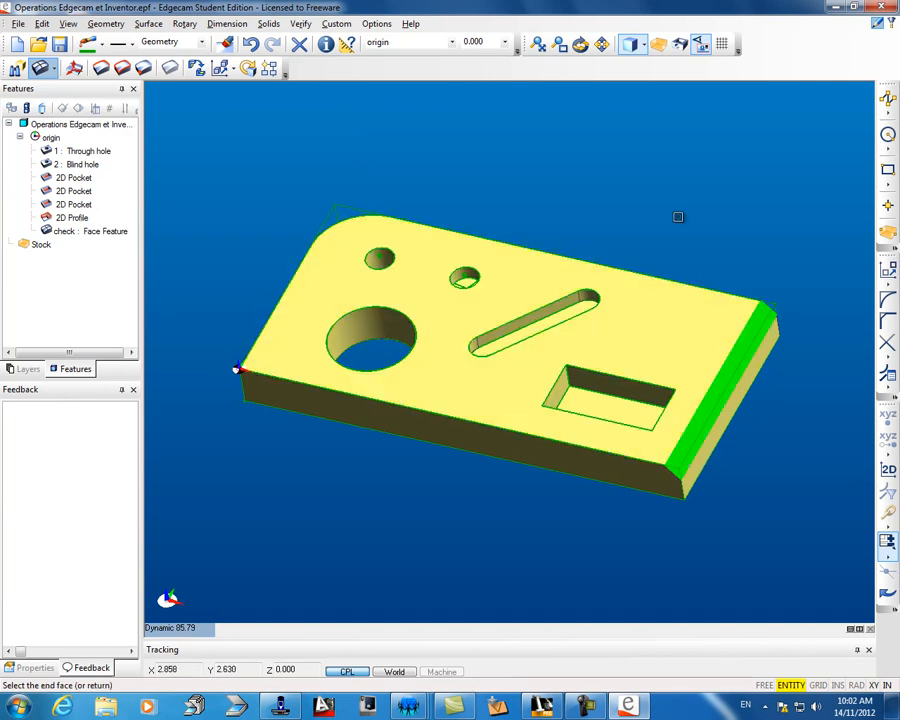
{"action": "key", "text": "Return"}
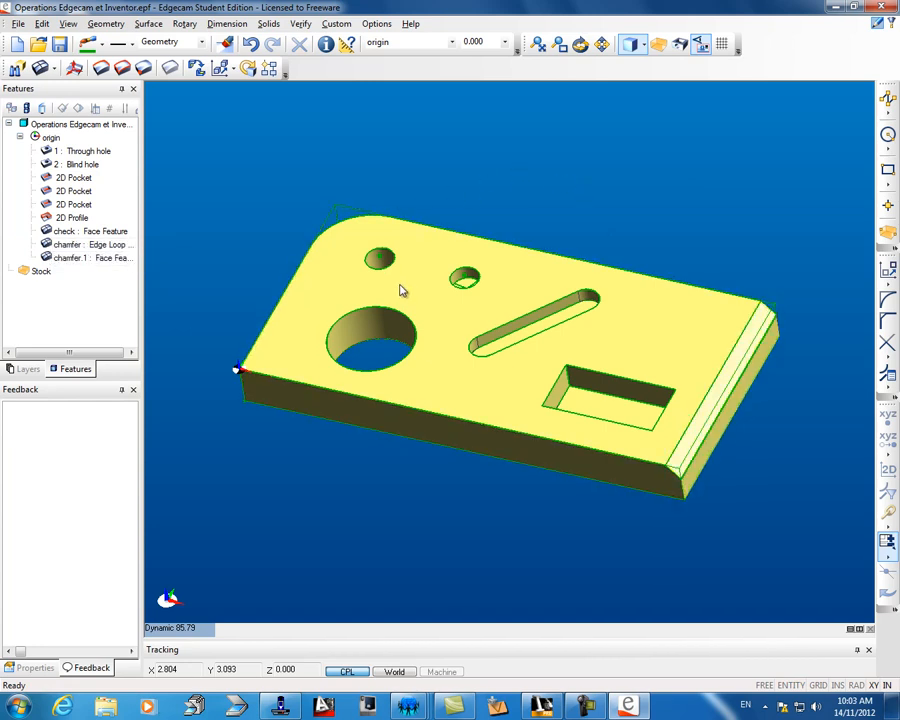
Create a Mill machining sequence named adsfg with machine tool prolight 1000-spec 9-13 v8.mcp and initial CPL origin.
{"action": "left_click", "coordinate": [629, 42]}
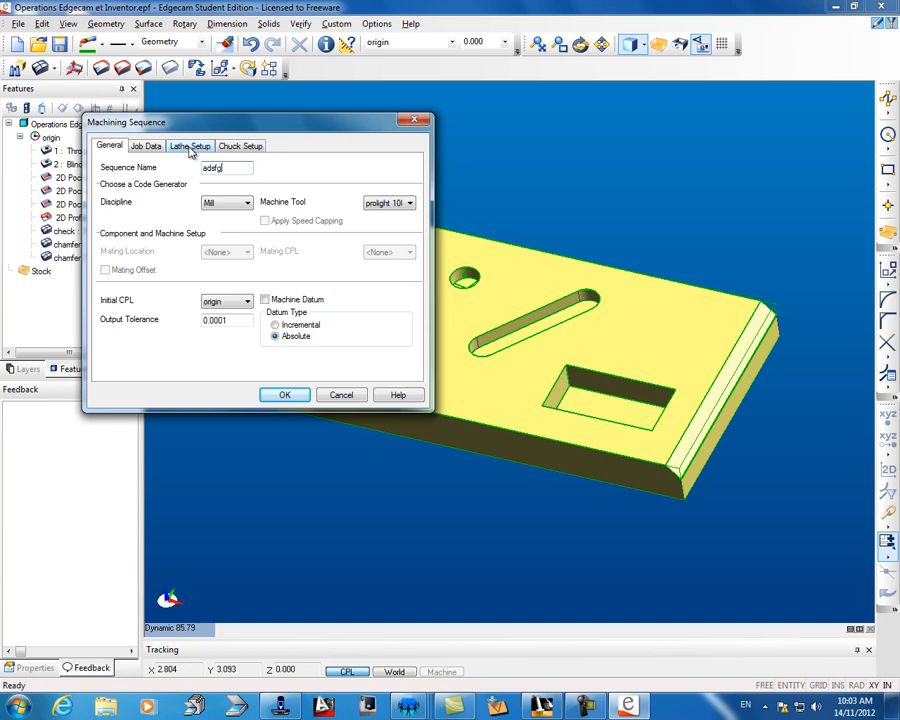
{"action": "left_click", "coordinate": [402, 203]}
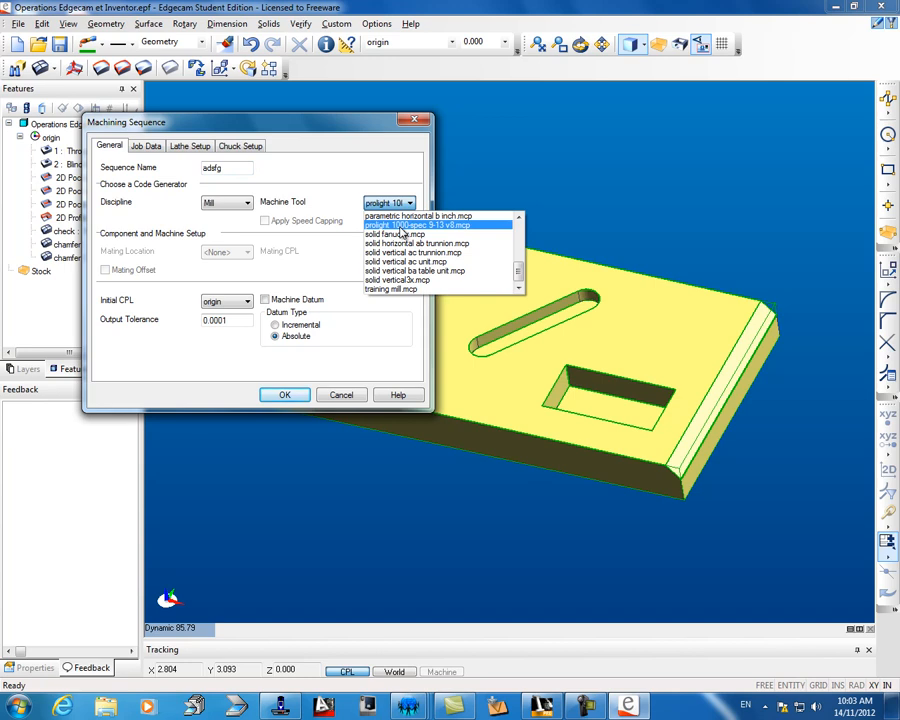
{"action": "left_click", "coordinate": [400, 229]}
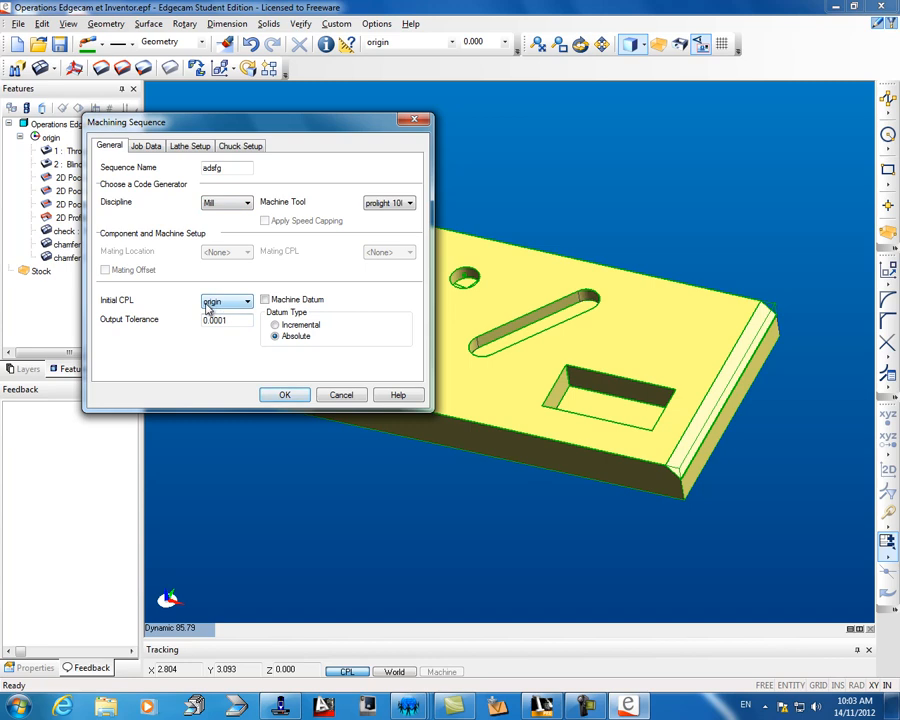
{"action": "left_click", "coordinate": [284, 394]}
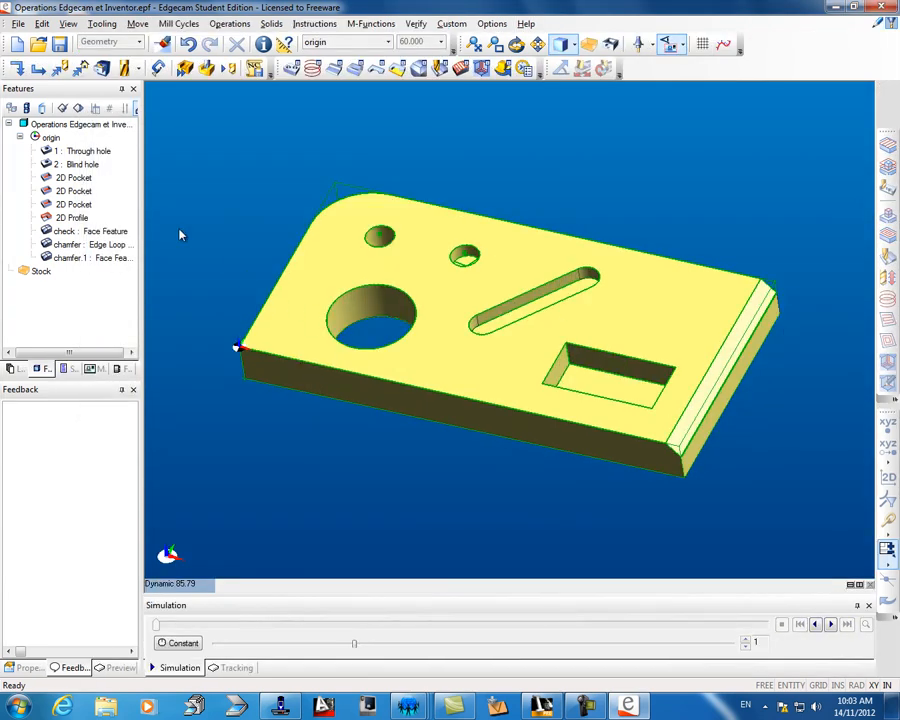
Add a milling hole operation to the through hole with roughing depth -.050 and tool position 1.
{"action": "left_click", "coordinate": [91, 154]}
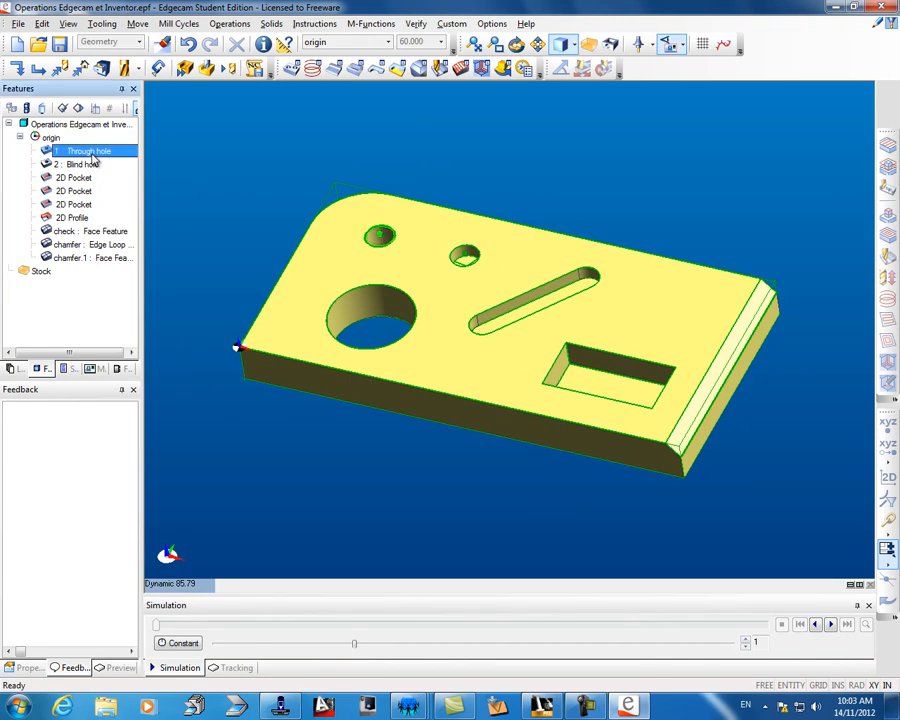
{"action": "right_click", "coordinate": [93, 160]}
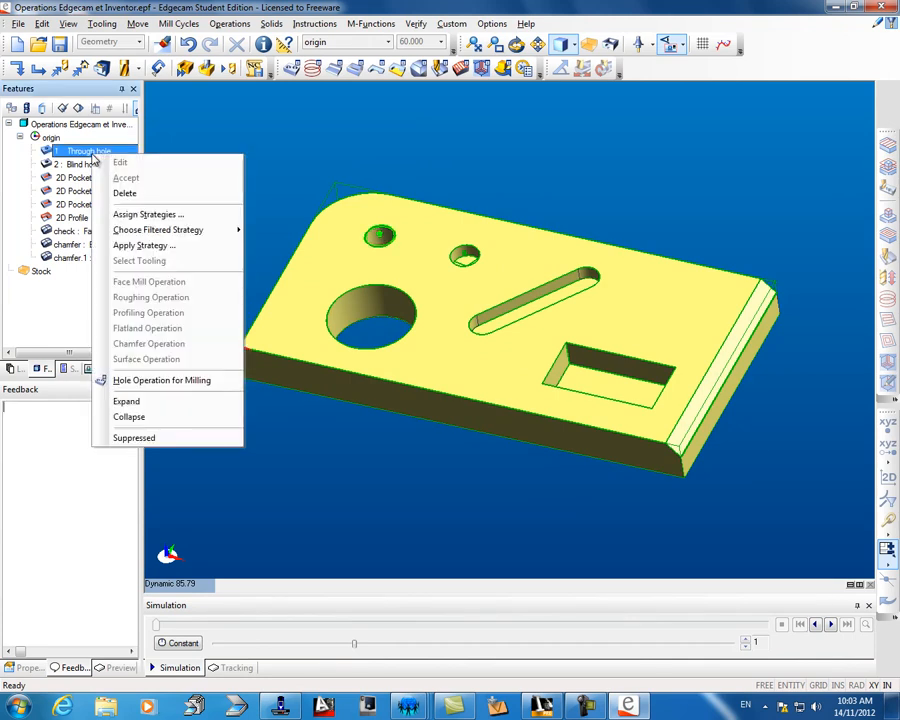
{"action": "left_click", "coordinate": [153, 383]}
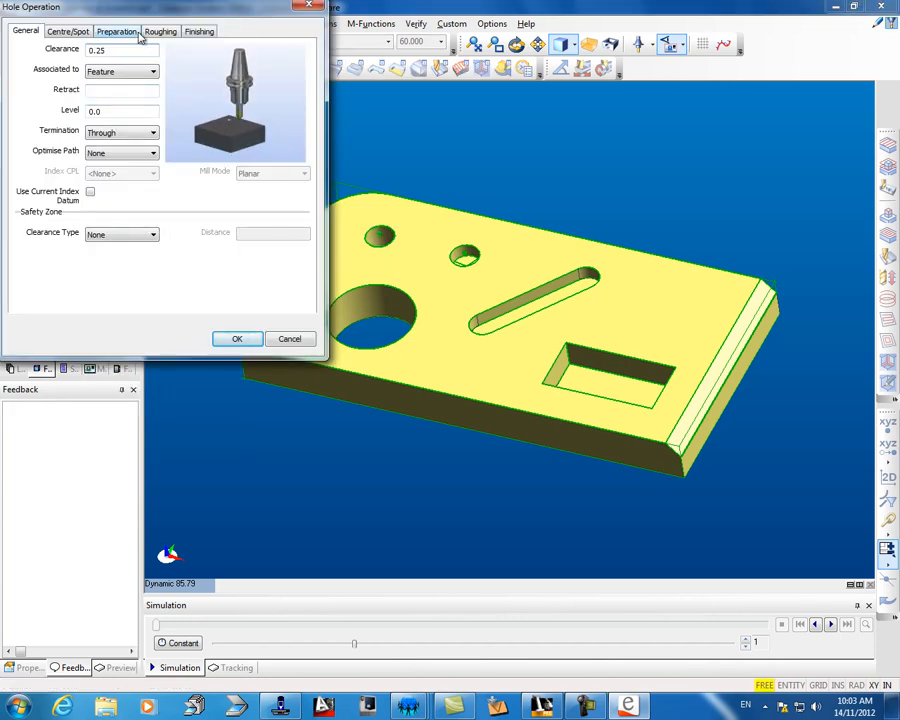
{"action": "left_click", "coordinate": [160, 31]}
{"action": "double_click", "coordinate": [117, 90]}
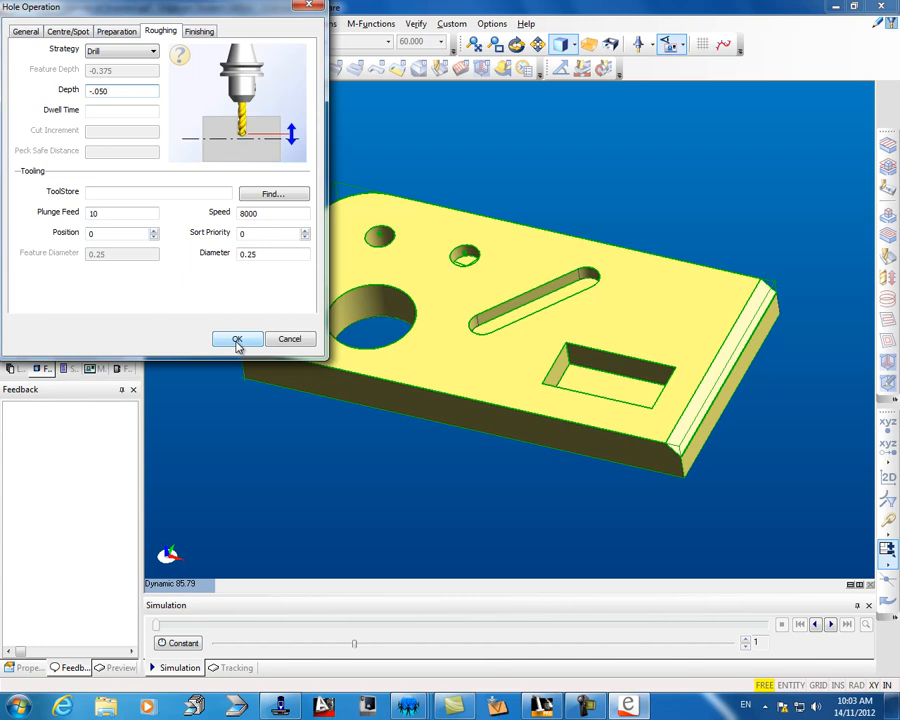
{"action": "left_click", "coordinate": [153, 230]}
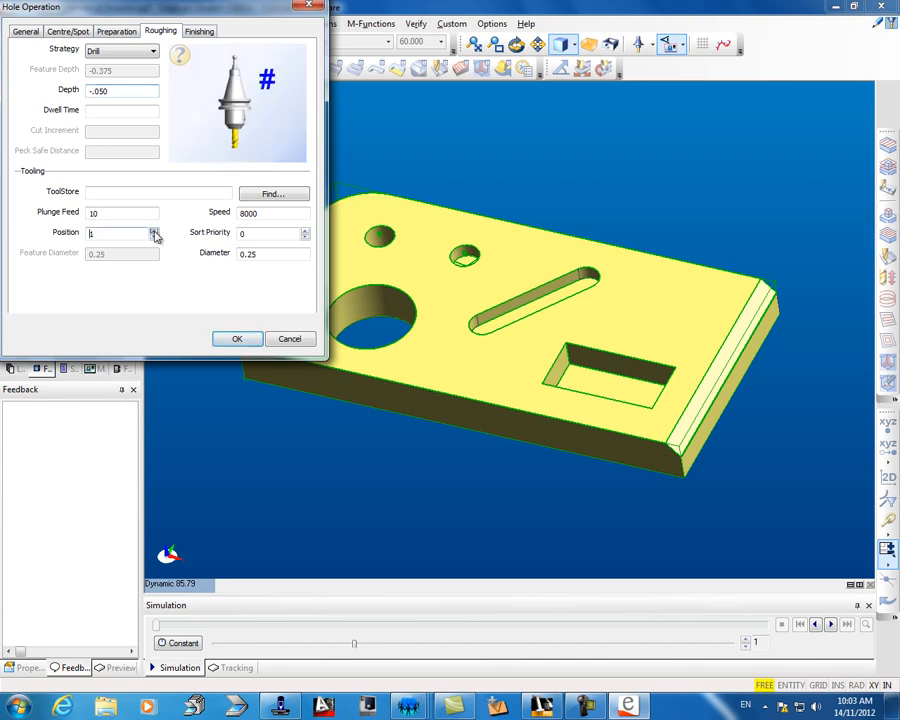
{"action": "left_click", "coordinate": [238, 339]}
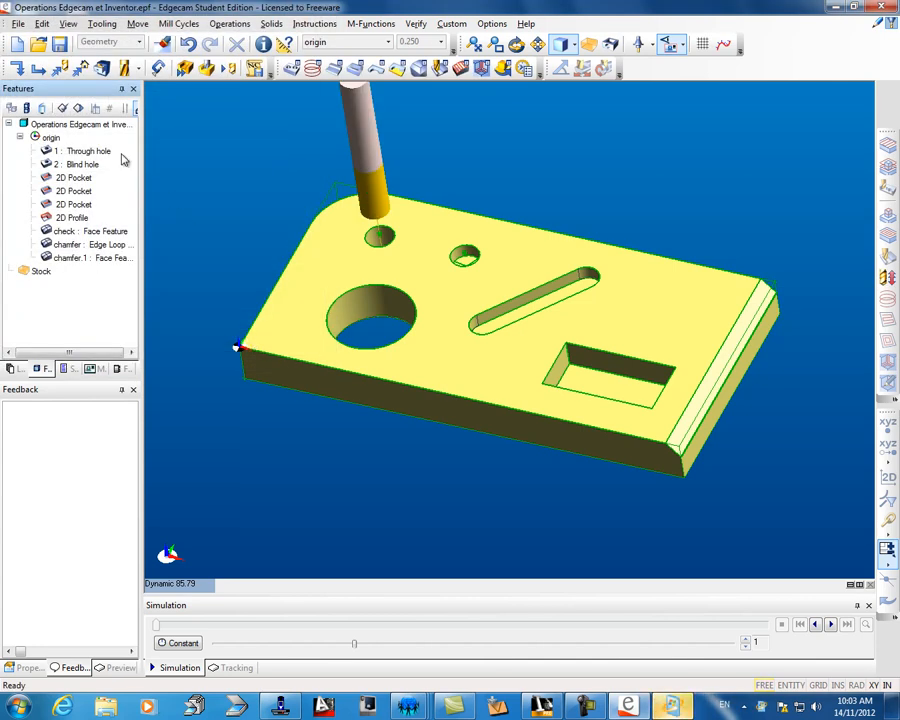
Add a milling hole operation to the blind hole with roughing tool position 1.
{"action": "right_click", "coordinate": [76, 166]}
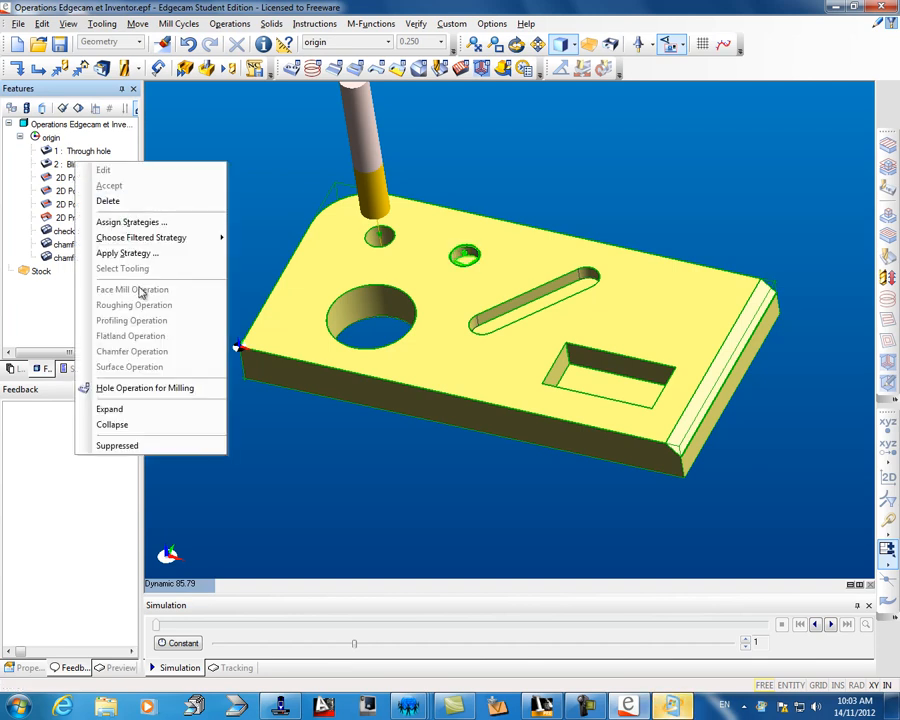
{"action": "left_click", "coordinate": [136, 388]}
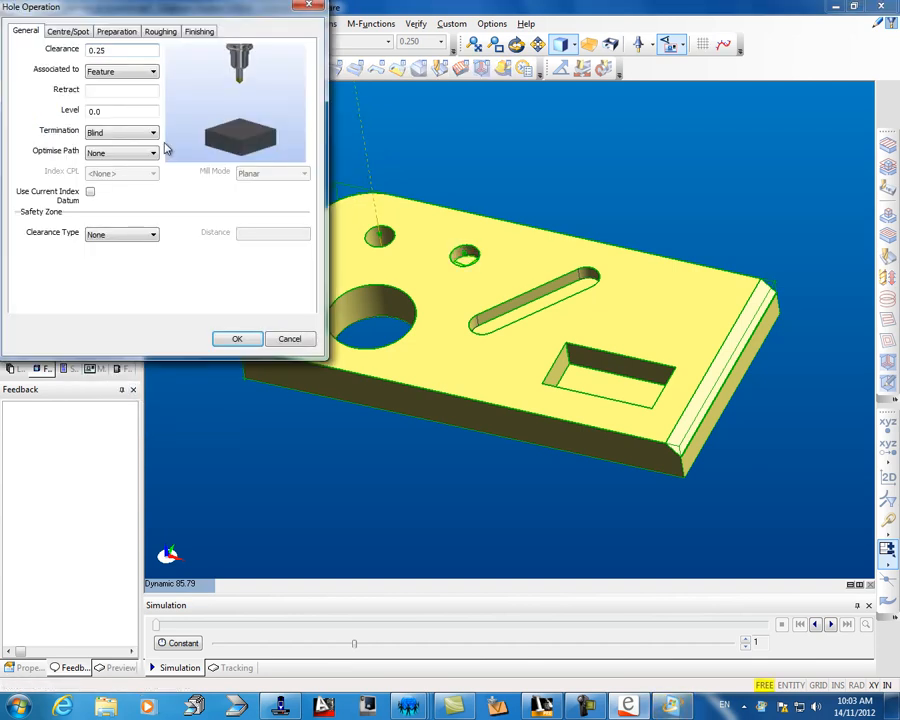
{"action": "left_click", "coordinate": [157, 32]}
{"action": "left_click", "coordinate": [153, 232]}
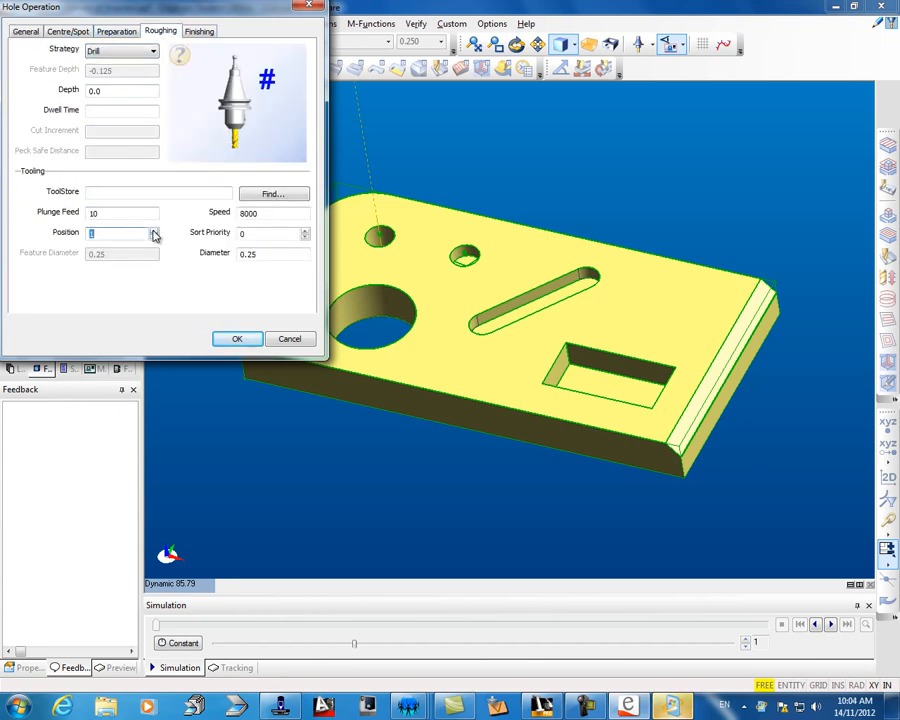
{"action": "left_click", "coordinate": [240, 340]}
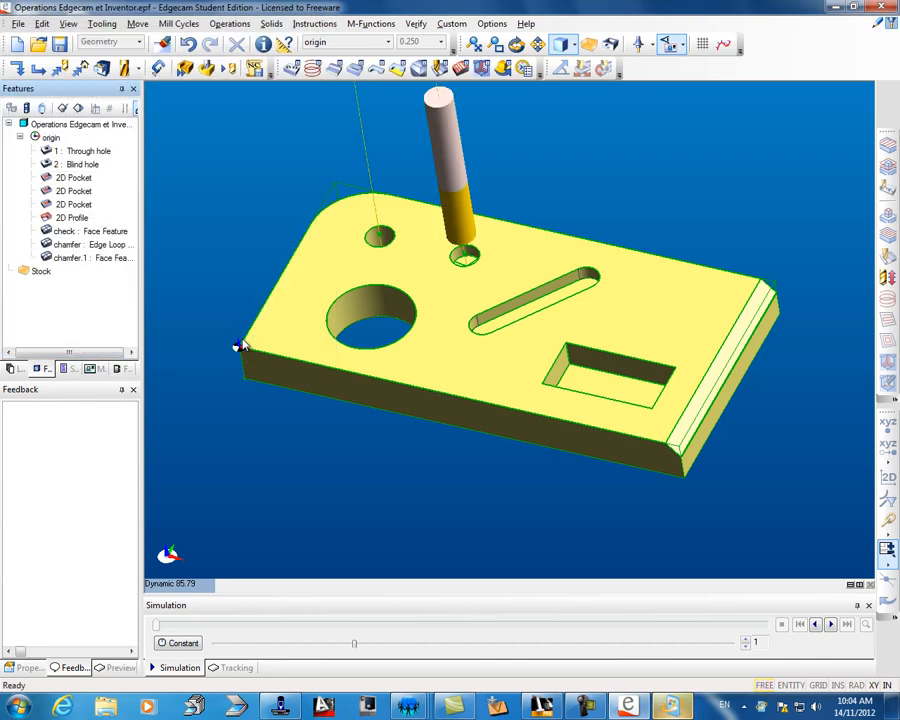
Add a profiling operation to the large circular pocket with tool position 1 and depth -.050.
{"action": "left_click", "coordinate": [75, 178]}
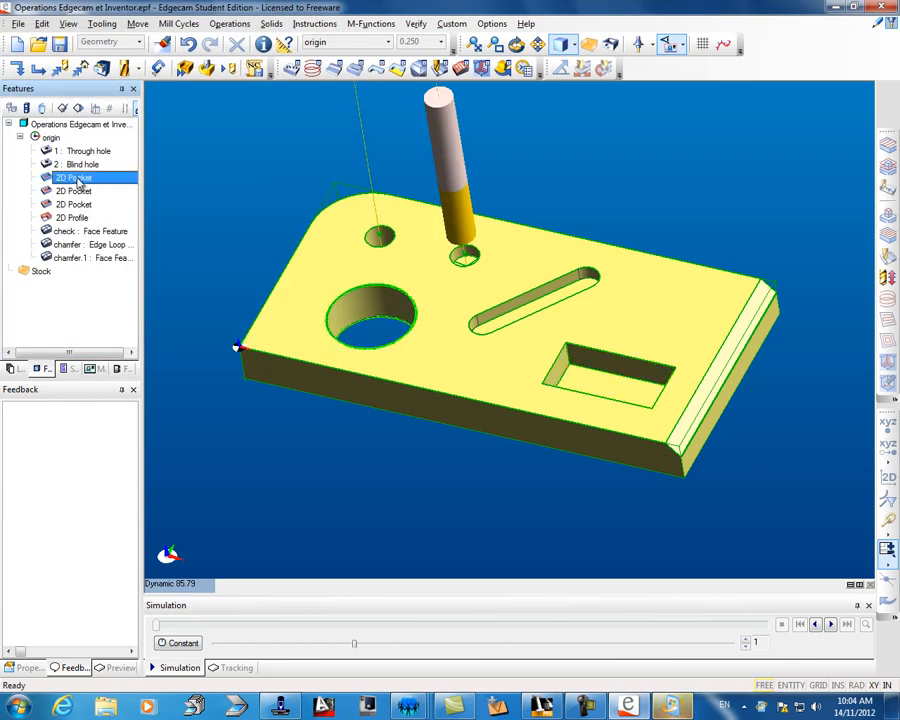
{"action": "right_click", "coordinate": [78, 181]}
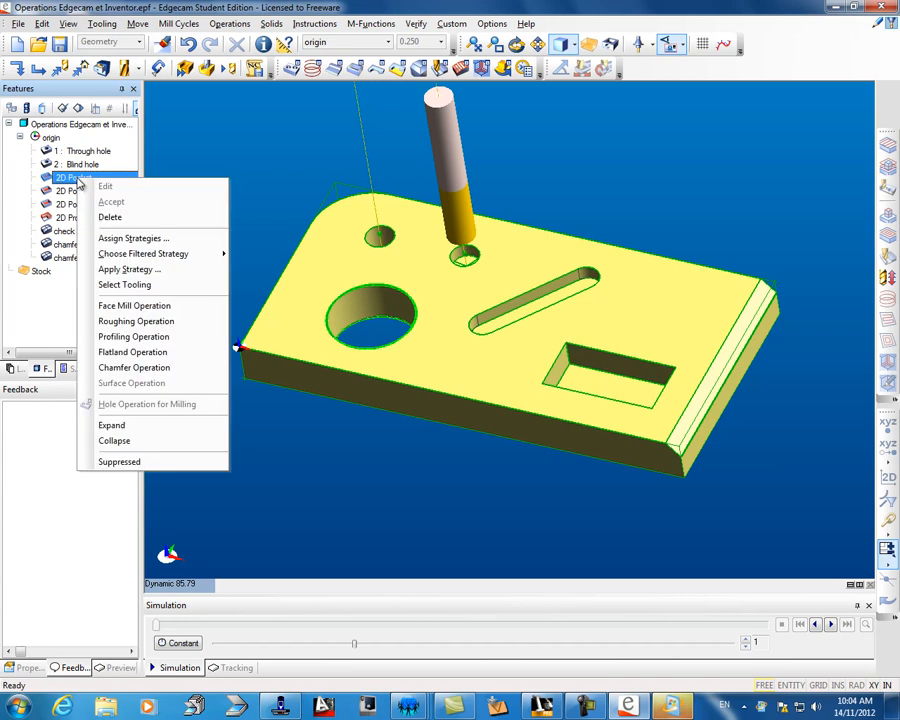
{"action": "left_click", "coordinate": [130, 337]}
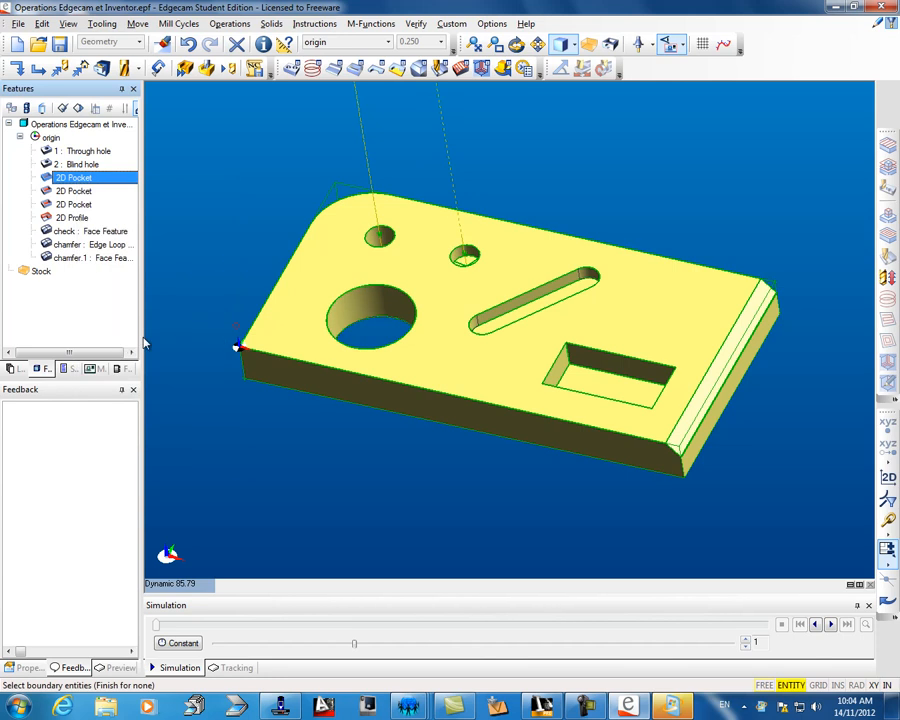
{"action": "right_click", "coordinate": [354, 289]}
{"action": "left_click", "coordinate": [70, 31]}
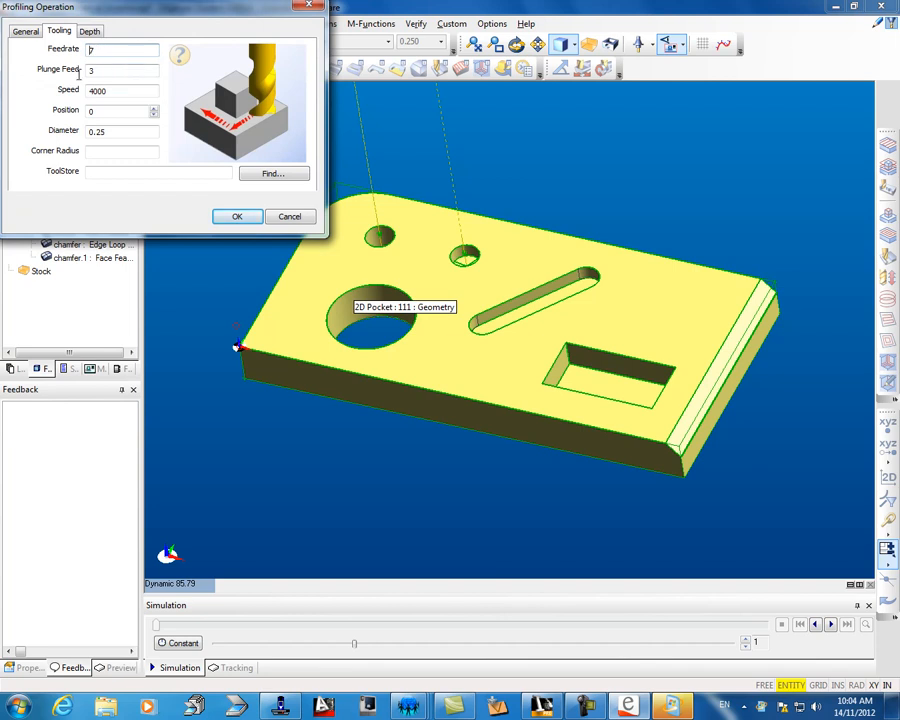
{"action": "left_click", "coordinate": [155, 112]}
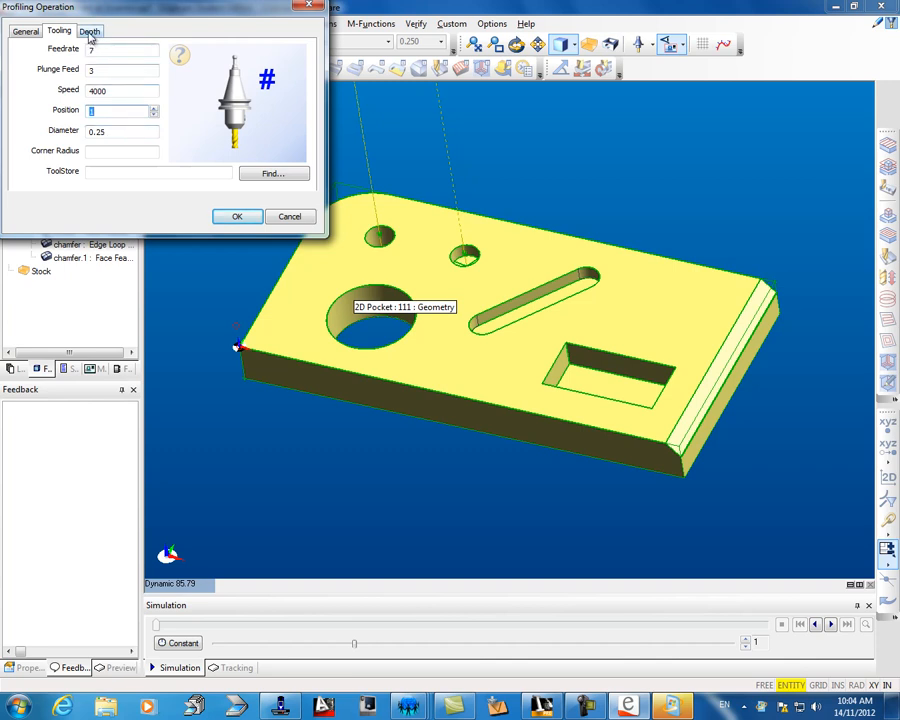
{"action": "left_click", "coordinate": [88, 30]}
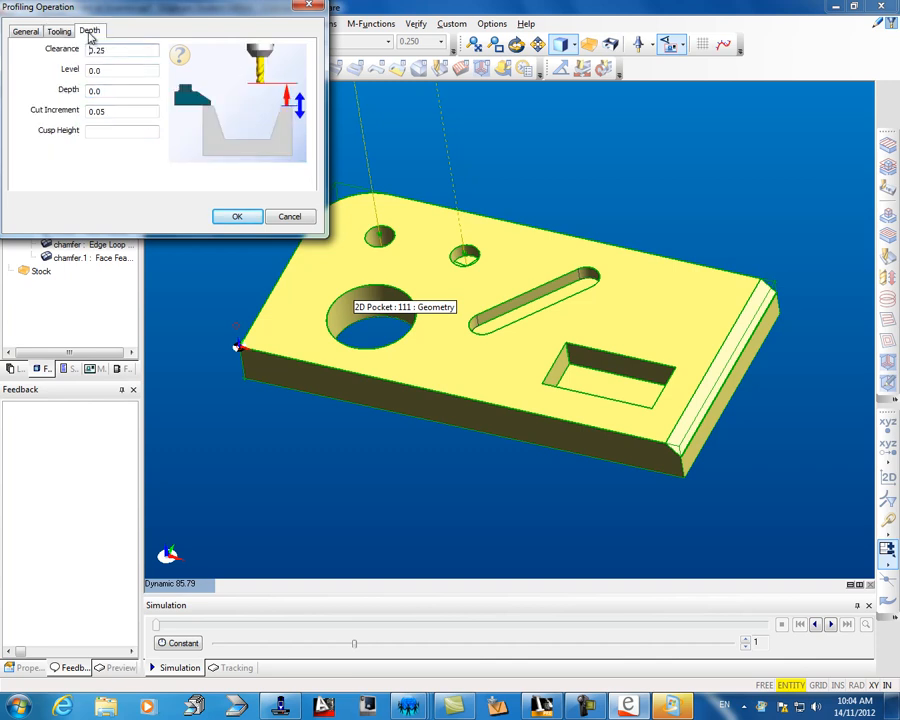
{"action": "double_click", "coordinate": [101, 92]}
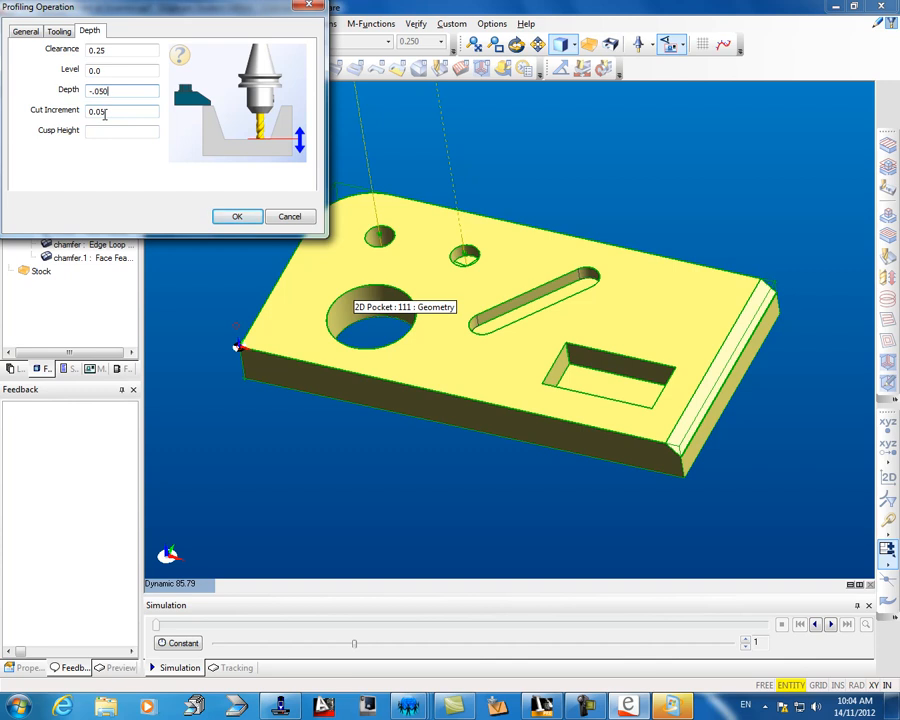
{"action": "left_click", "coordinate": [236, 218]}
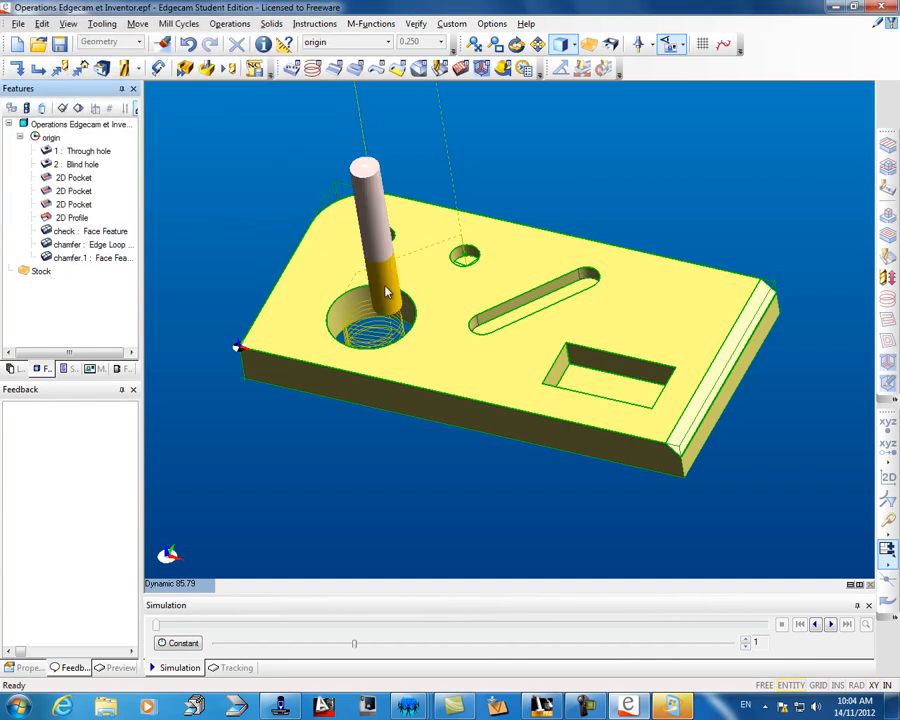
Add a roughing operation to the diagonal slot pocket with tool position 1, keeping the default depth settings.
{"action": "left_click", "coordinate": [78, 192]}
{"action": "left_click", "coordinate": [78, 193]}
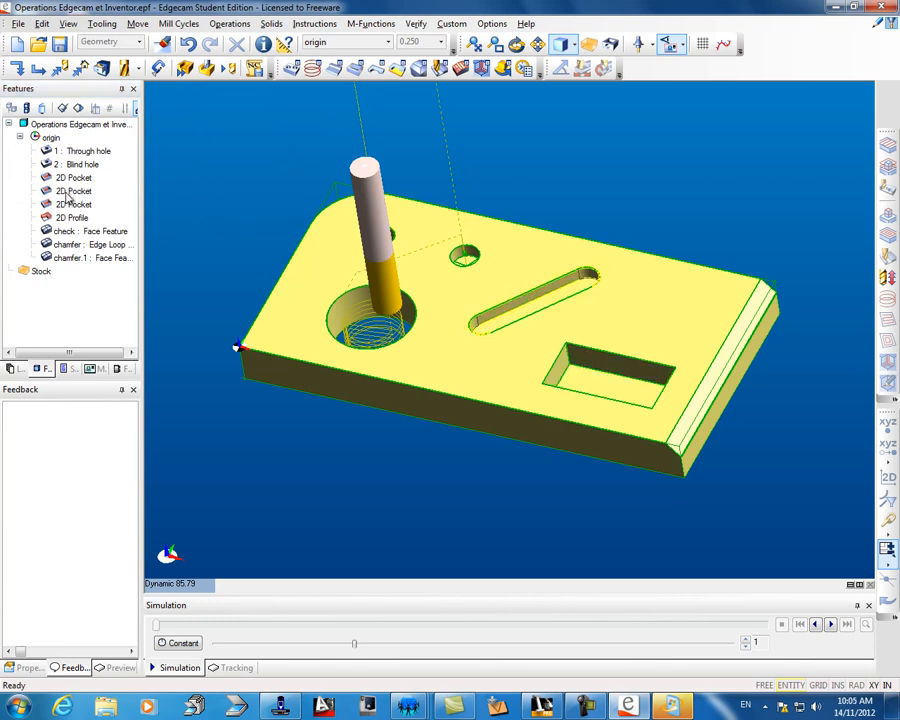
{"action": "left_click", "coordinate": [68, 196]}
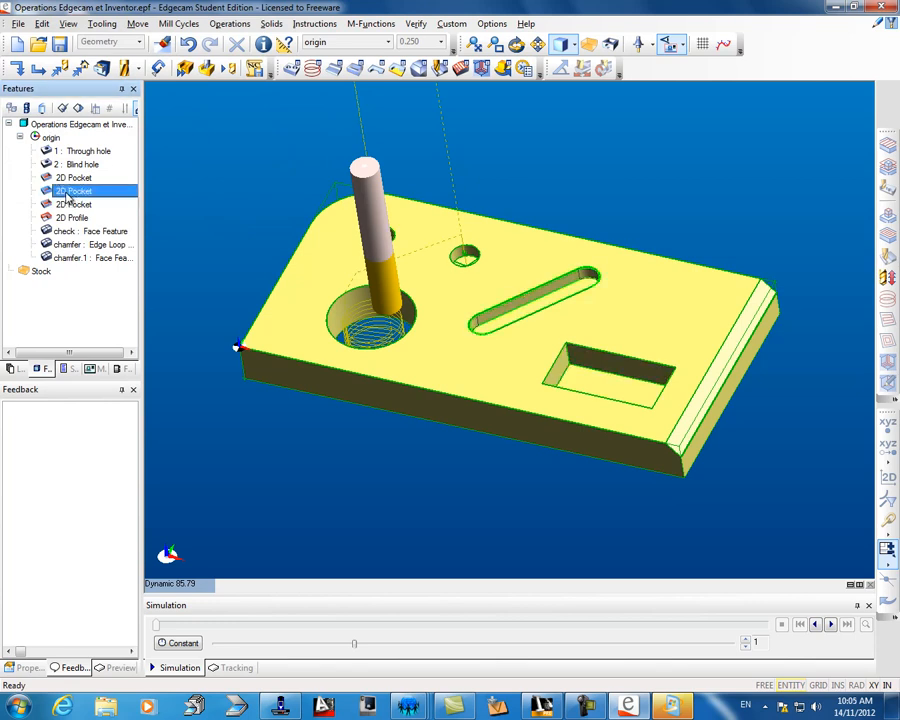
{"action": "right_click", "coordinate": [68, 198]}
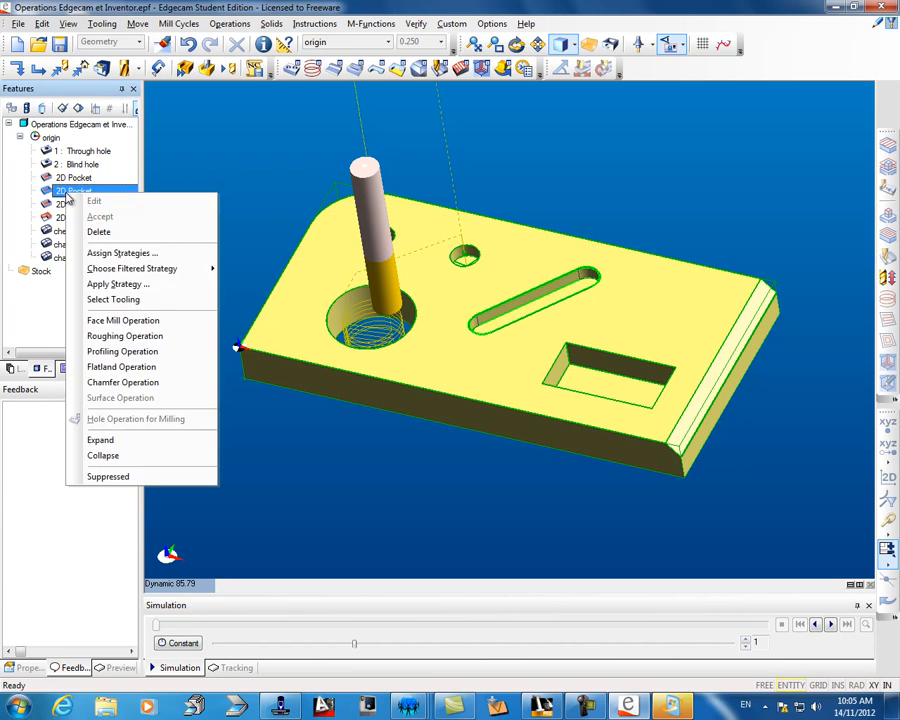
{"action": "left_click", "coordinate": [147, 336]}
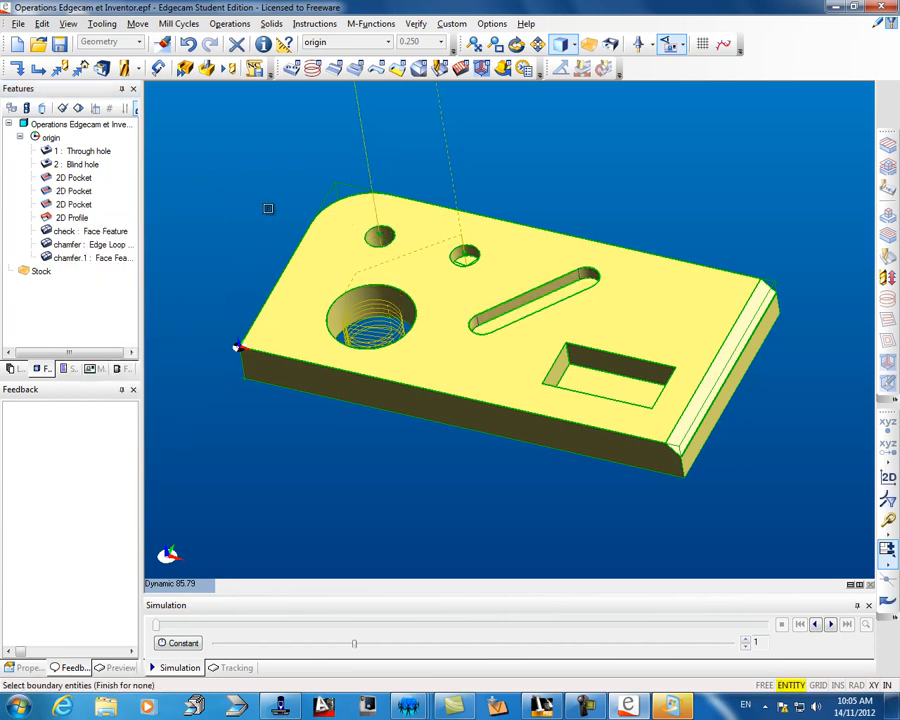
{"action": "left_click", "coordinate": [59, 31]}
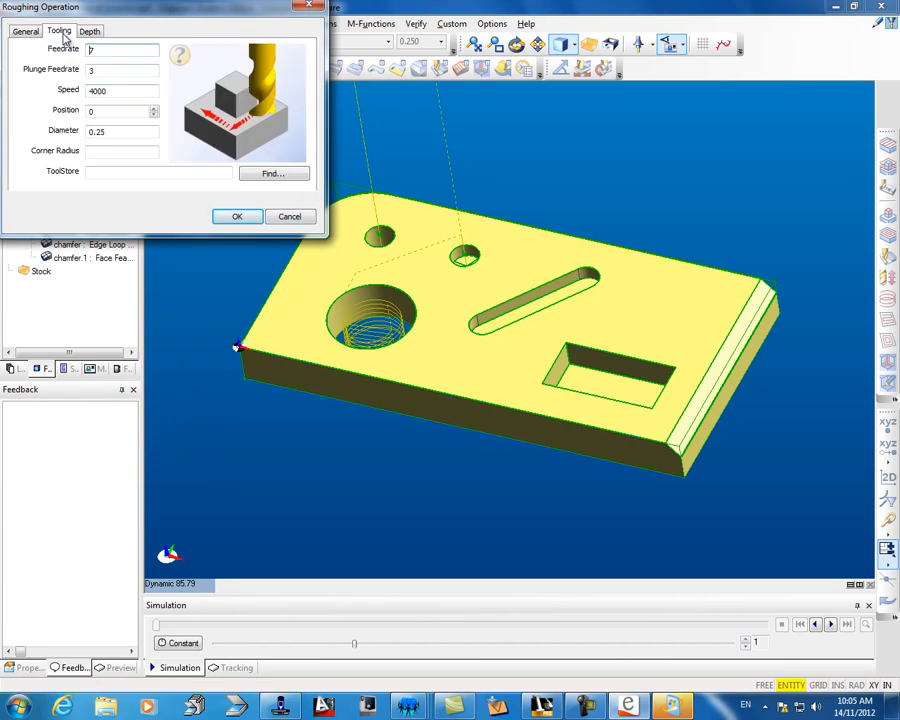
{"action": "left_click", "coordinate": [153, 112]}
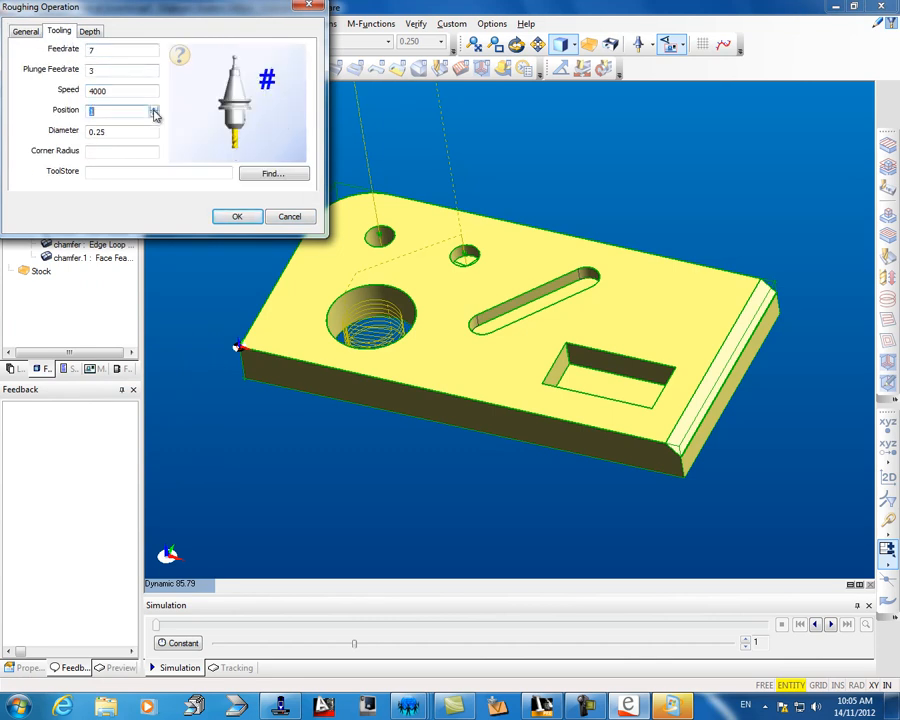
{"action": "left_click", "coordinate": [90, 32]}
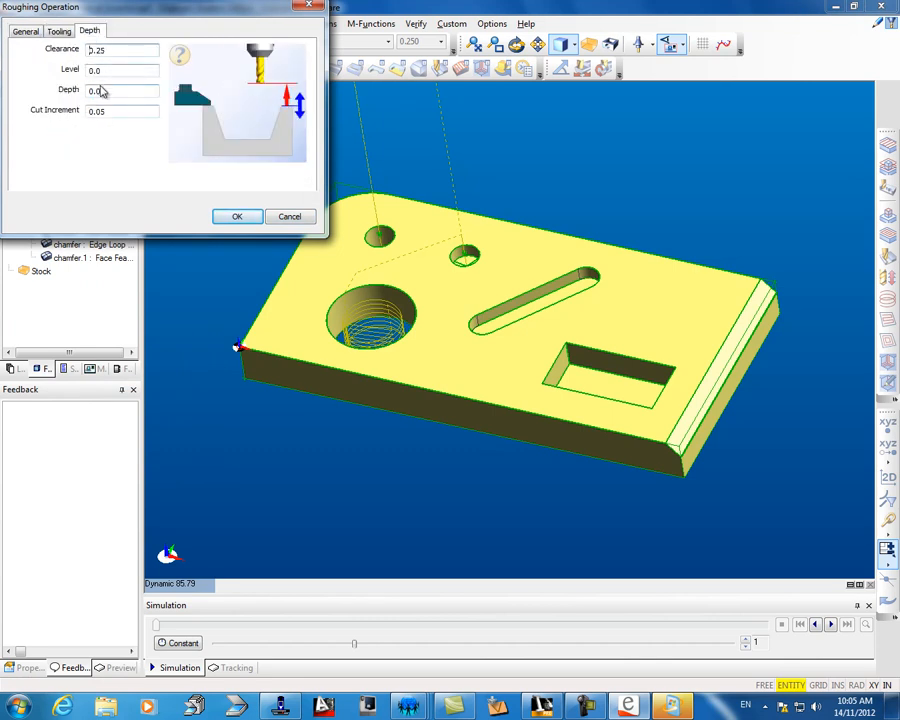
{"action": "left_click", "coordinate": [234, 218]}
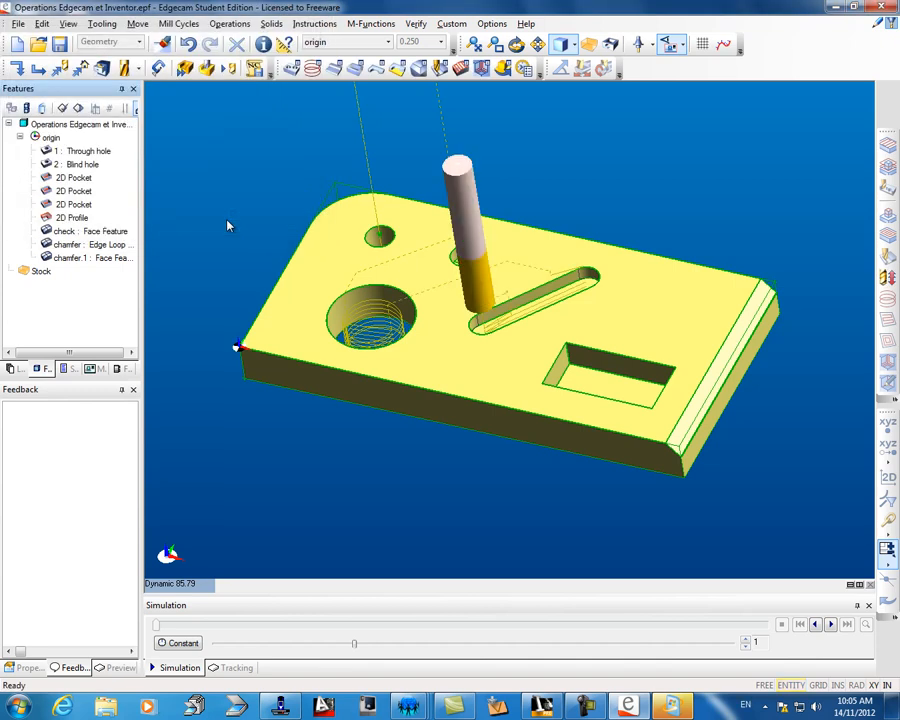
Add a roughing operation to the rectangular pocket with tool position 1, keeping the default depth settings.
{"action": "right_click", "coordinate": [77, 207]}
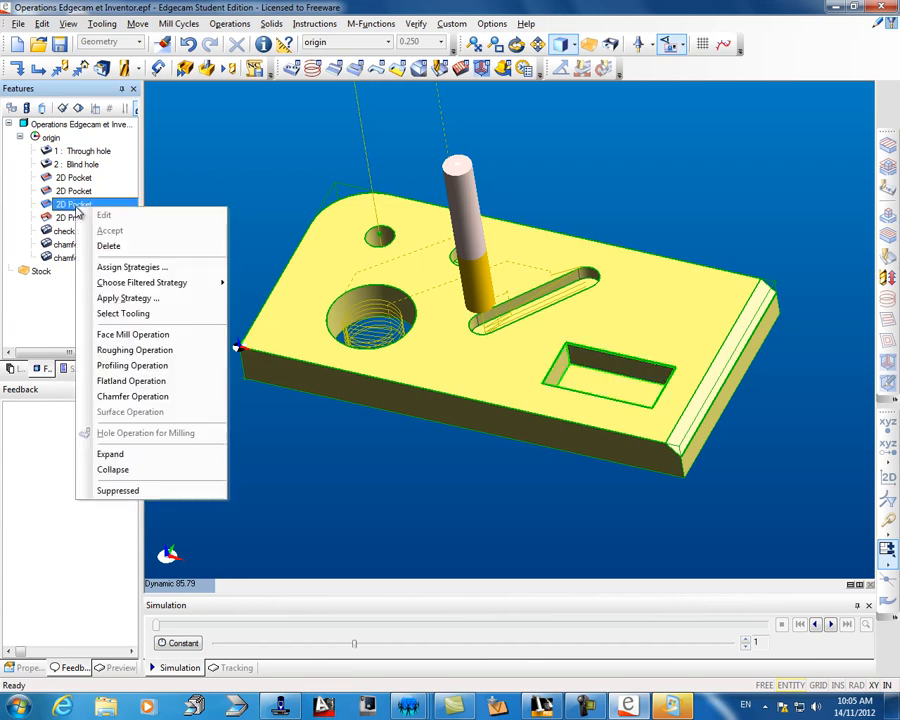
{"action": "left_click", "coordinate": [142, 351]}
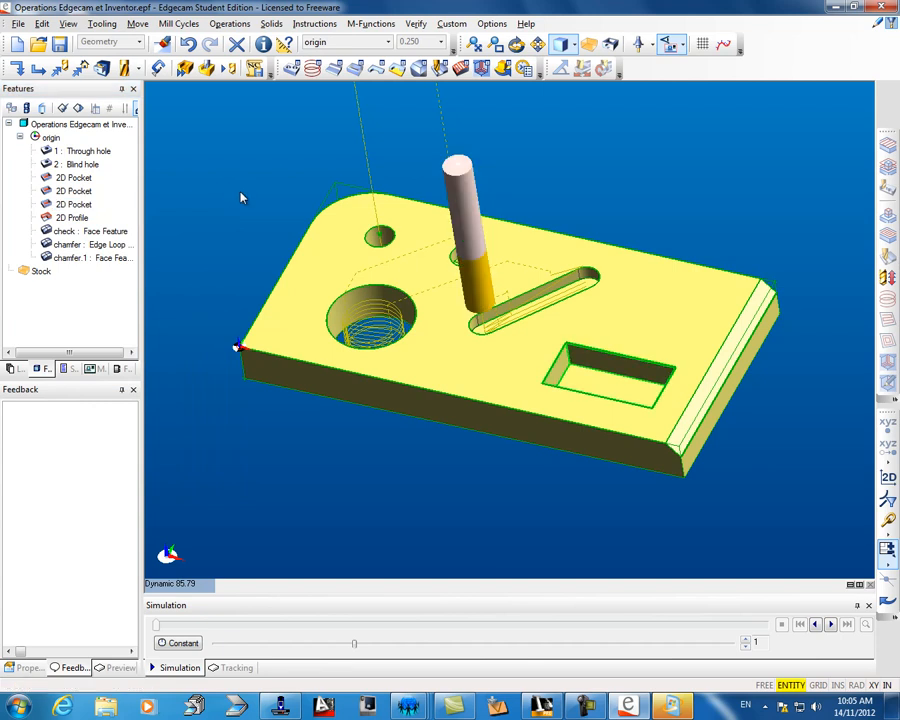
{"action": "left_click", "coordinate": [60, 31]}
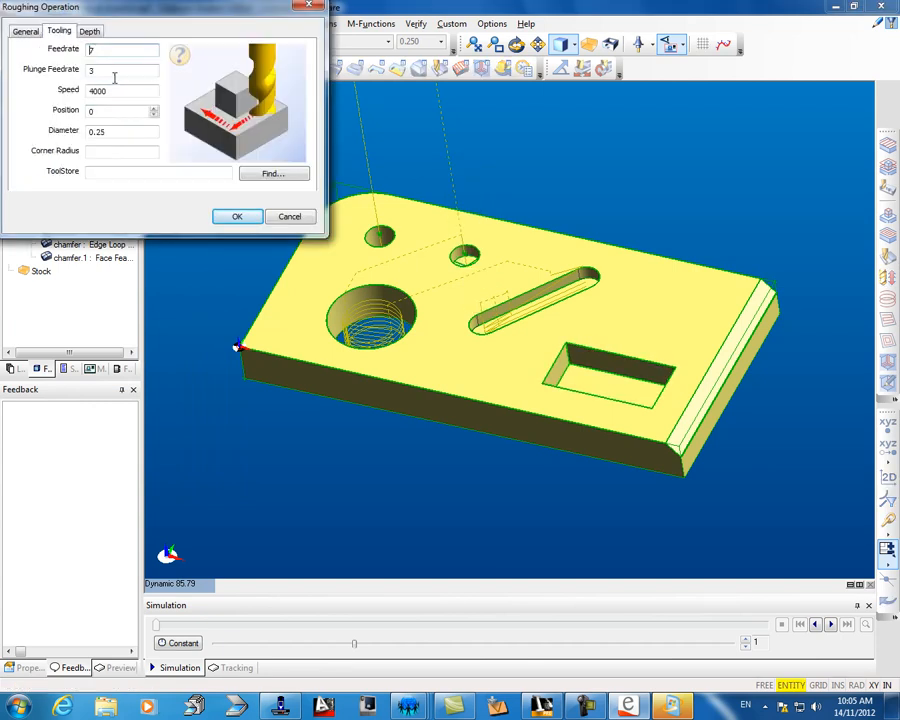
{"action": "left_click", "coordinate": [154, 109]}
{"action": "left_click", "coordinate": [89, 31]}
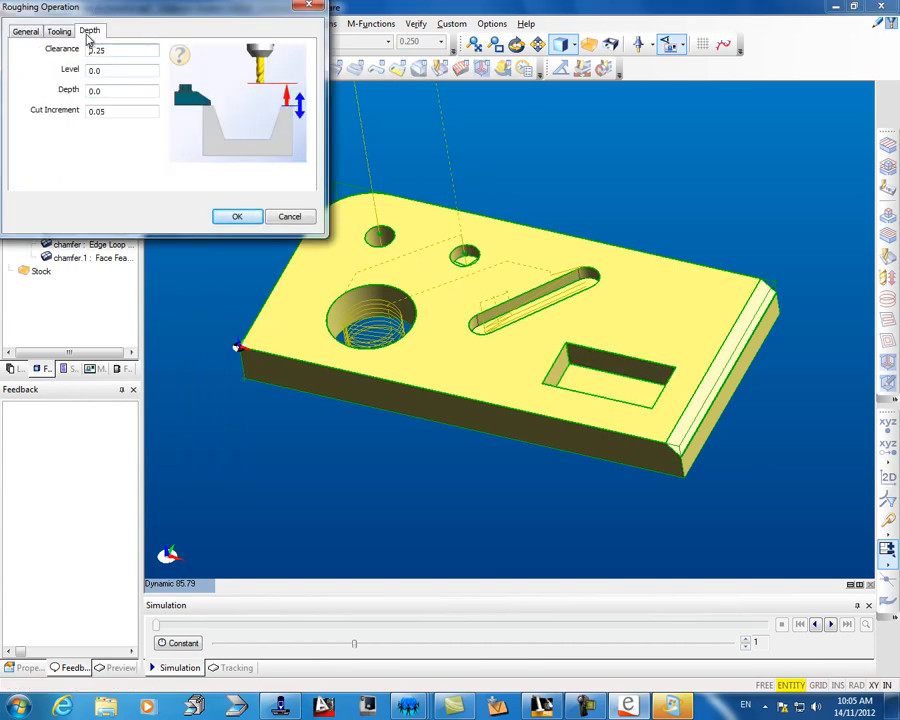
{"action": "left_click", "coordinate": [238, 222]}
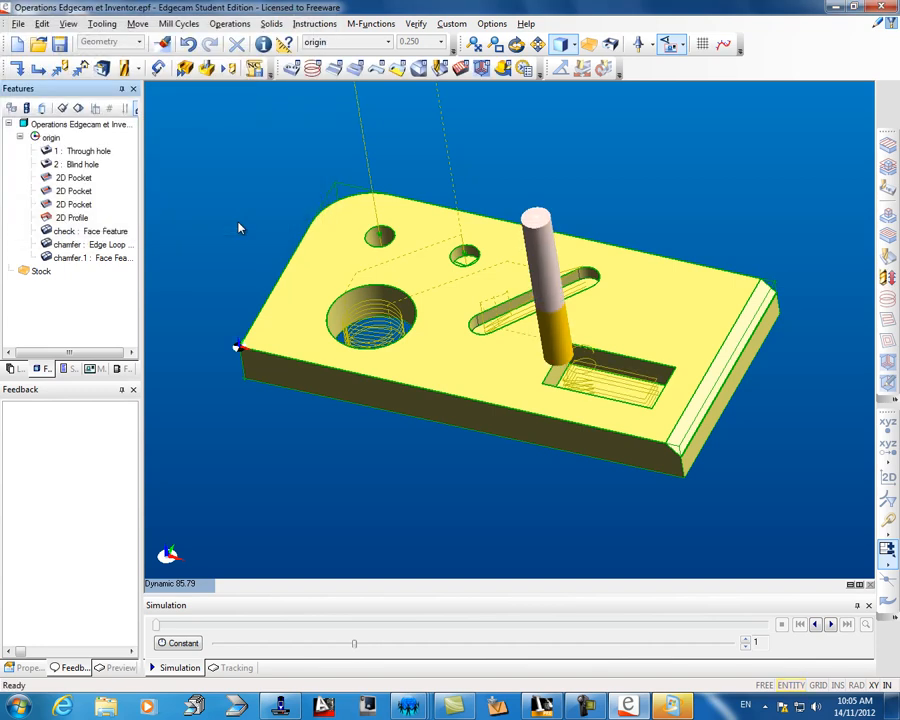
Add a profiling operation to the 2D profile at the rounded corner with tool position 1 and a negative depth.
{"action": "right_click", "coordinate": [68, 218]}
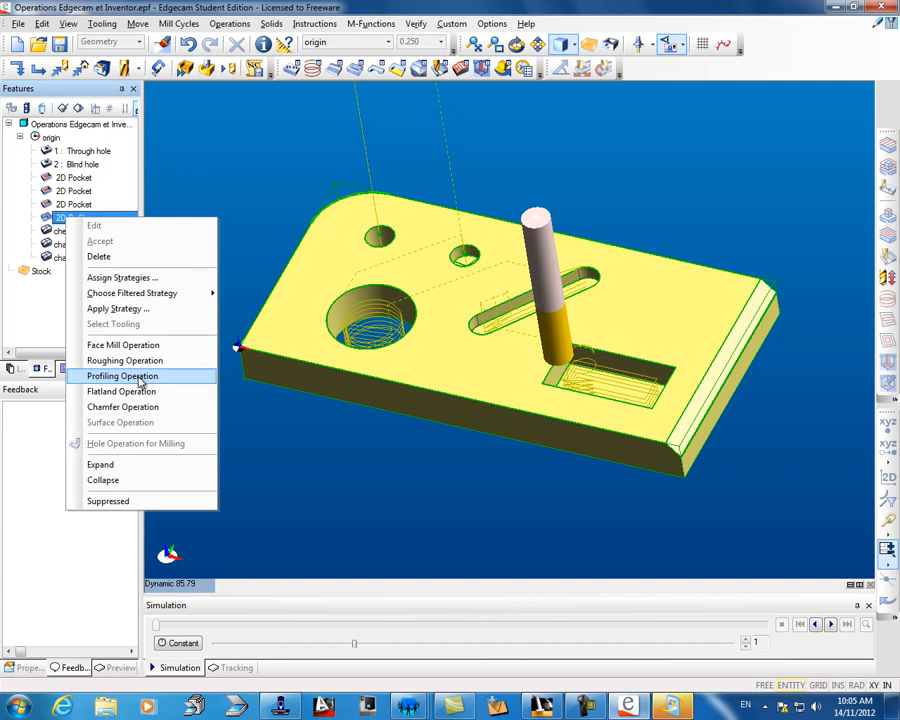
{"action": "left_click", "coordinate": [122, 376]}
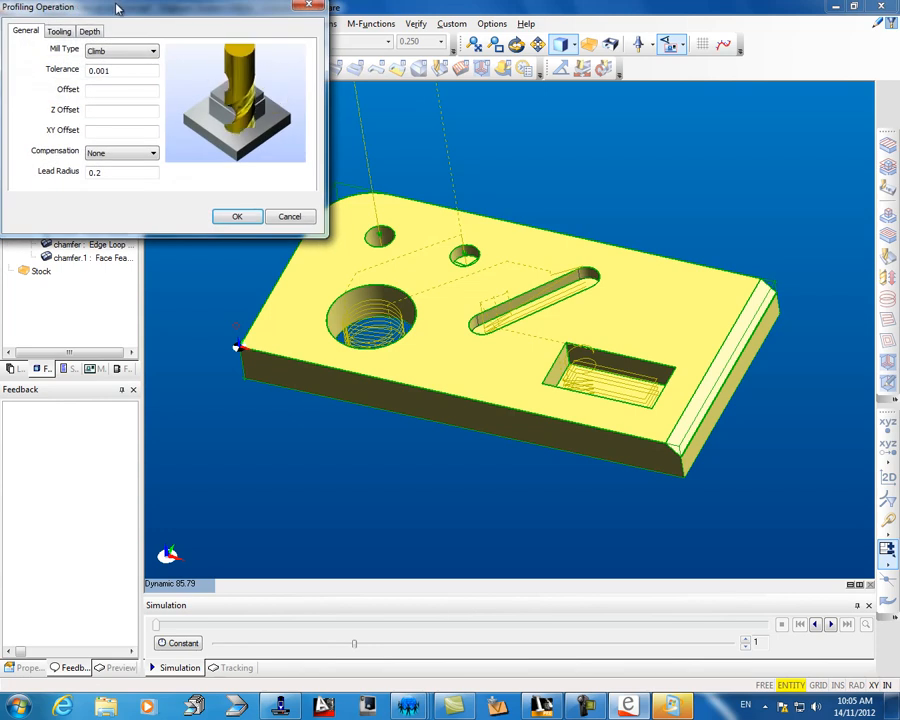
{"action": "left_click", "coordinate": [59, 31]}
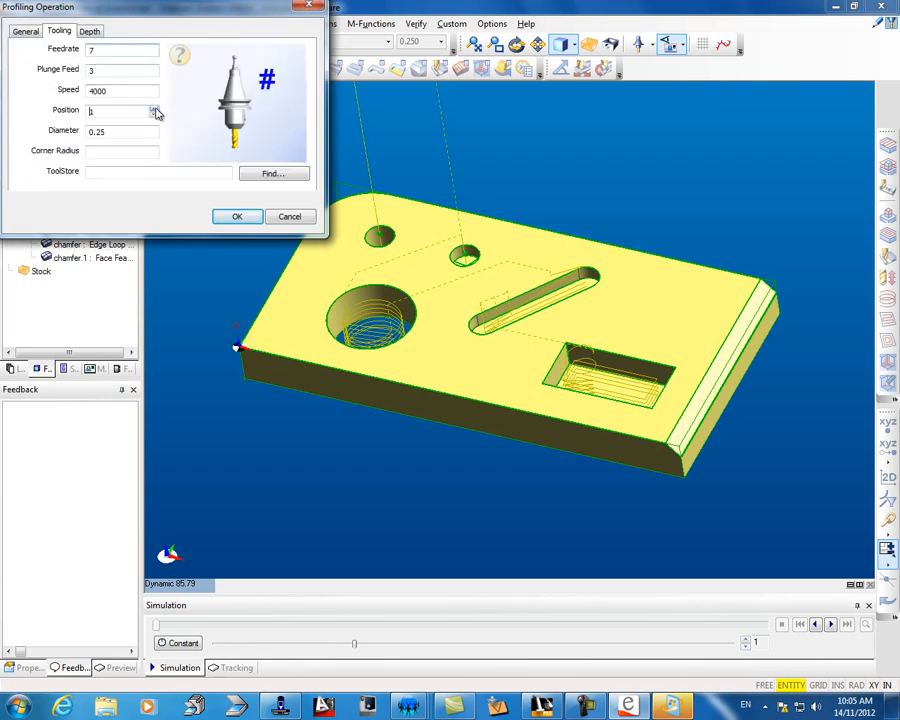
{"action": "left_click", "coordinate": [89, 31]}
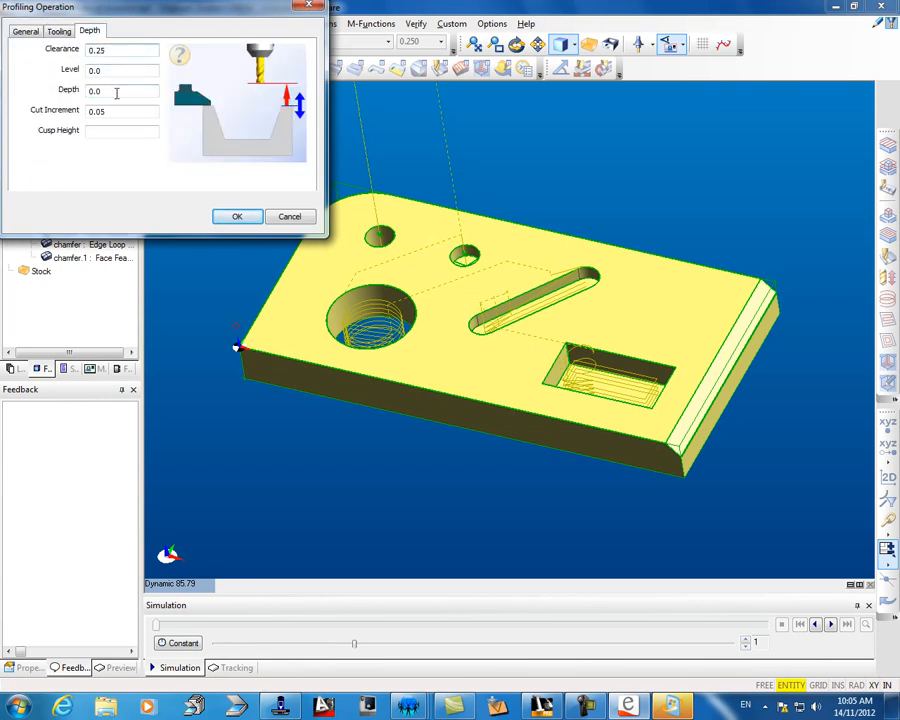
{"action": "left_click", "coordinate": [100, 92]}
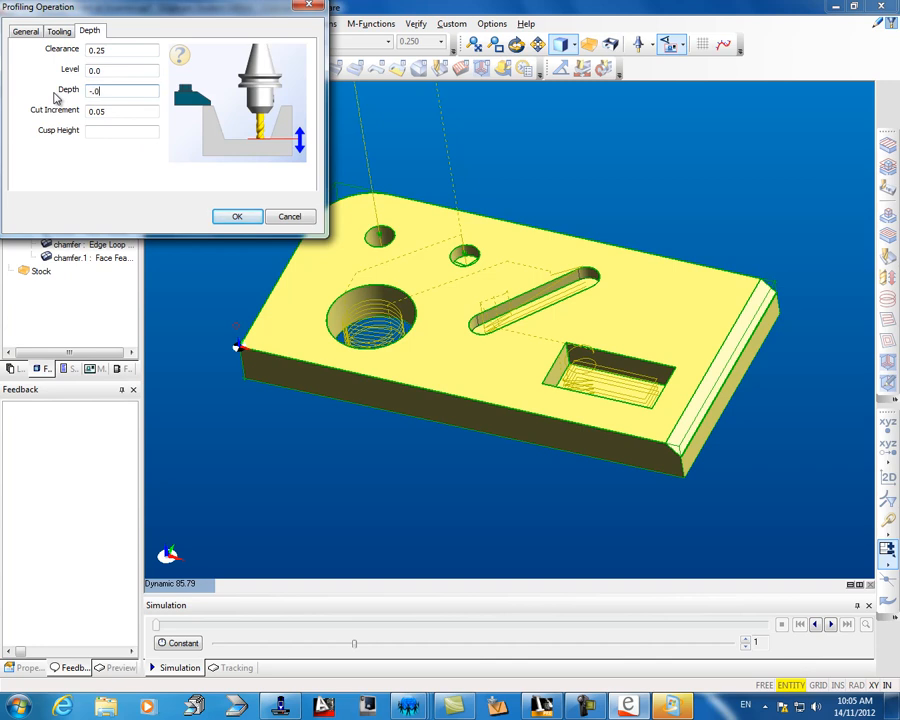
{"action": "left_click", "coordinate": [246, 218]}
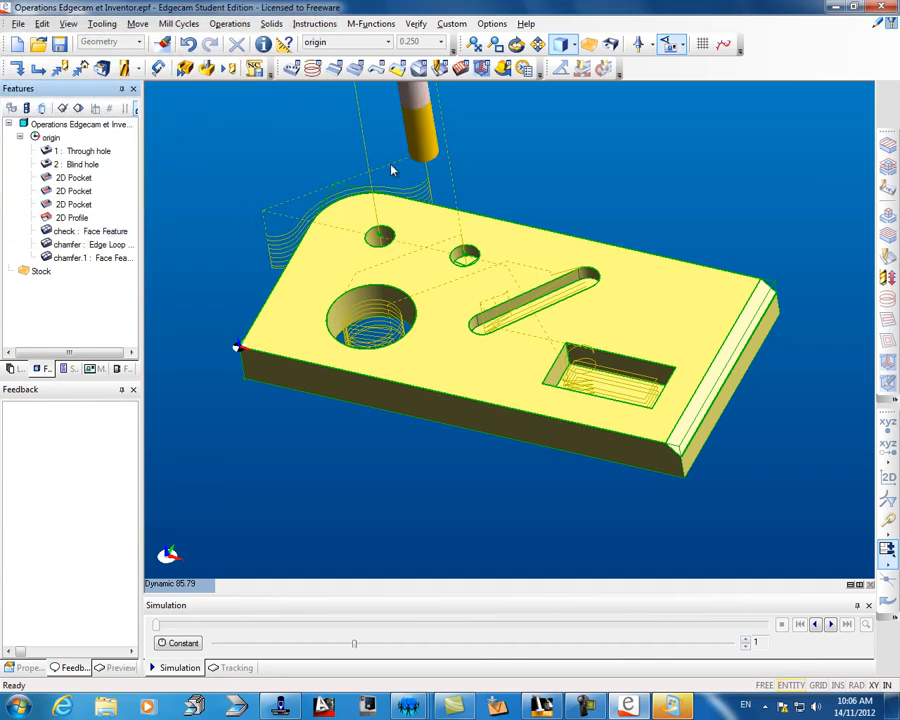
Add an endmill milling cutter with a 0.25 inch diameter to the sequence.
{"action": "left_click", "coordinate": [516, 45]}
{"action": "left_click_drag", "start_coordinate": [416, 366], "coordinate": [424, 396]}
{"action": "right_click", "coordinate": [247, 163]}
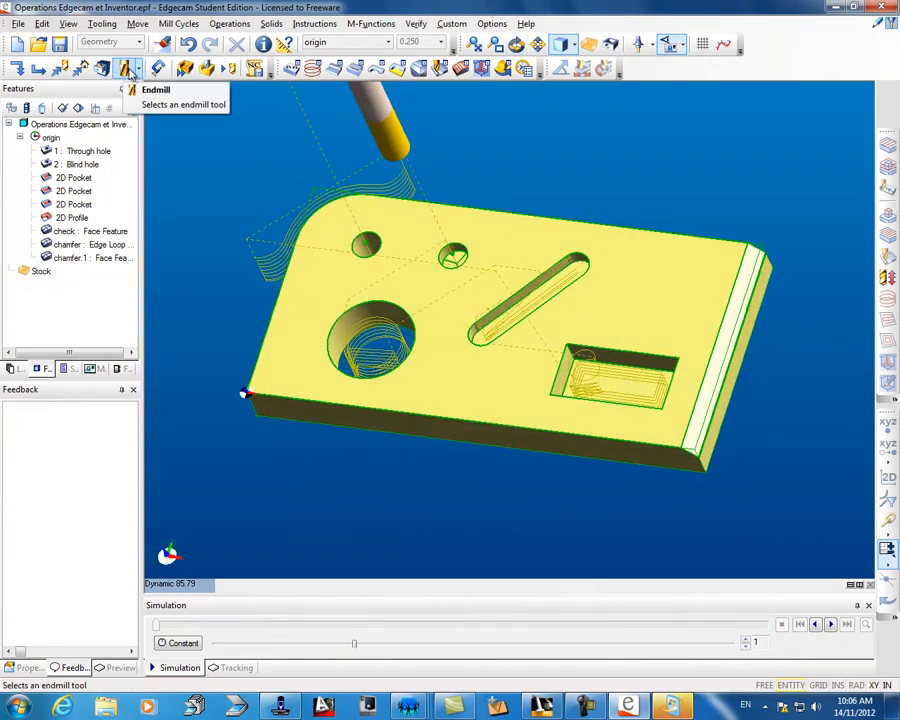
{"action": "left_click", "coordinate": [128, 71]}
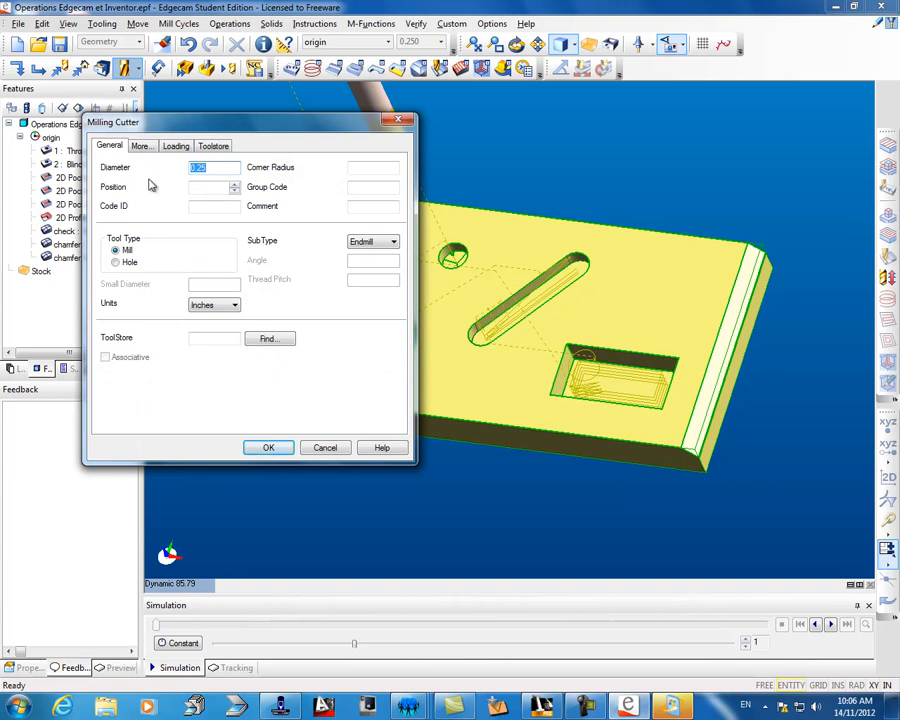
{"action": "left_click", "coordinate": [285, 452]}
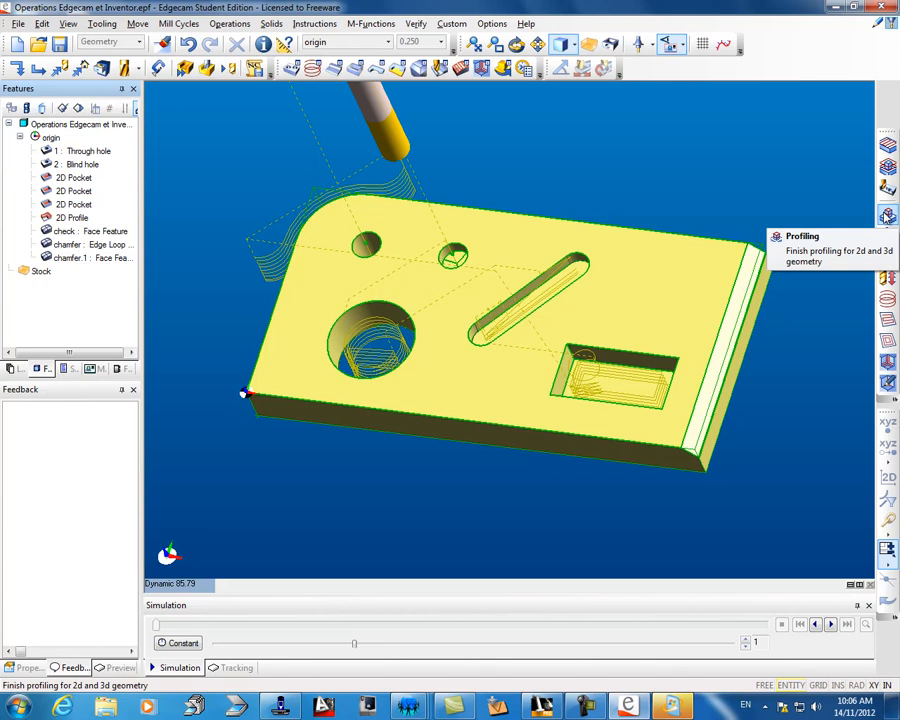
Set up a solid-model profiling cycle with a check surface enabled and boundary control set to Tool Outside.
{"action": "left_click", "coordinate": [887, 216]}
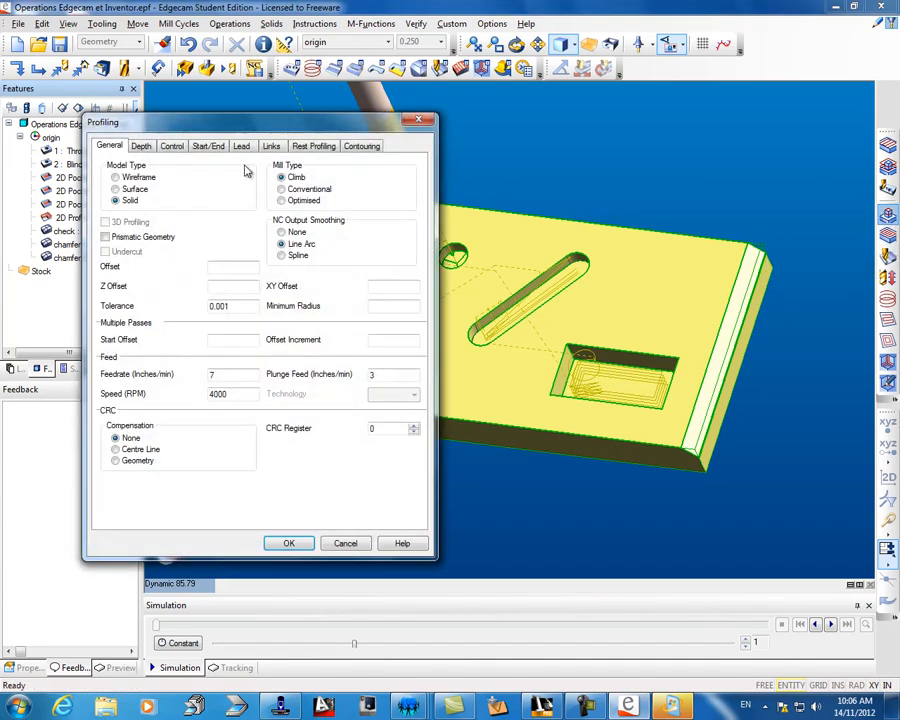
{"action": "left_click", "coordinate": [172, 148]}
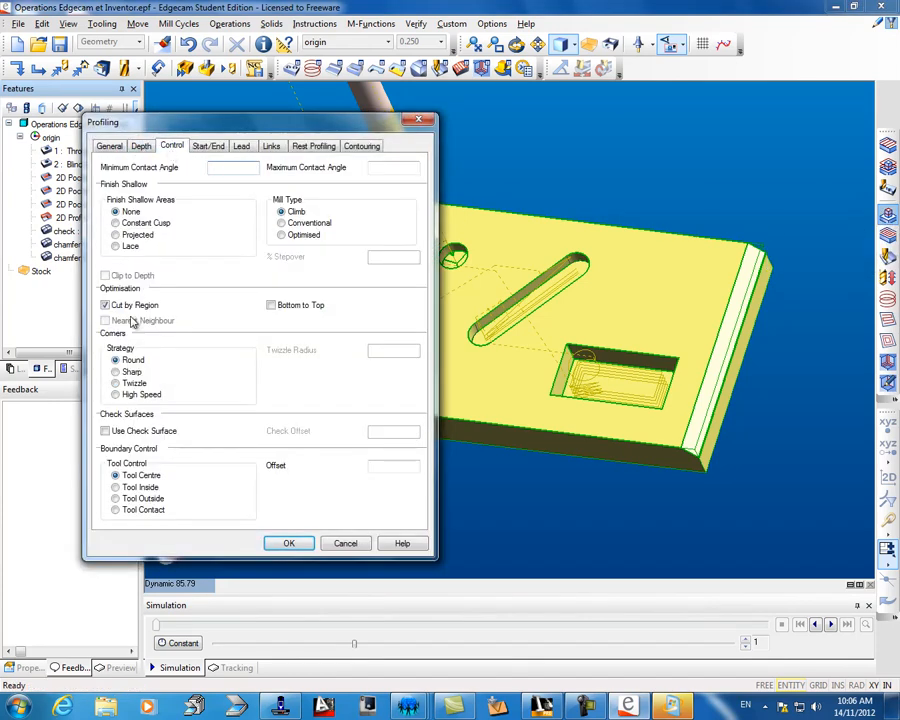
{"action": "left_click", "coordinate": [105, 431]}
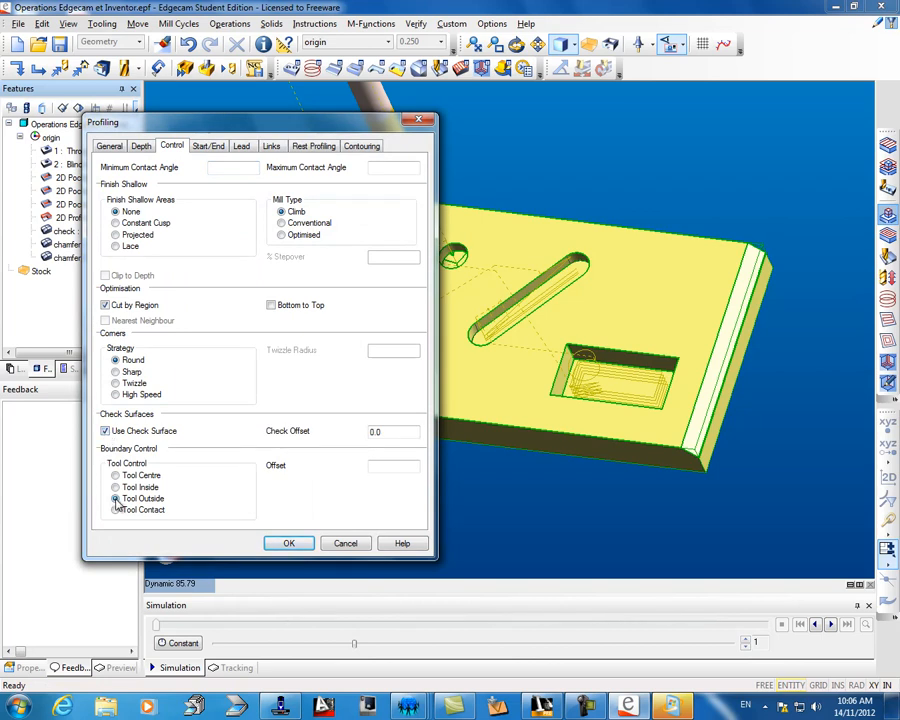
{"action": "left_click", "coordinate": [288, 544]}
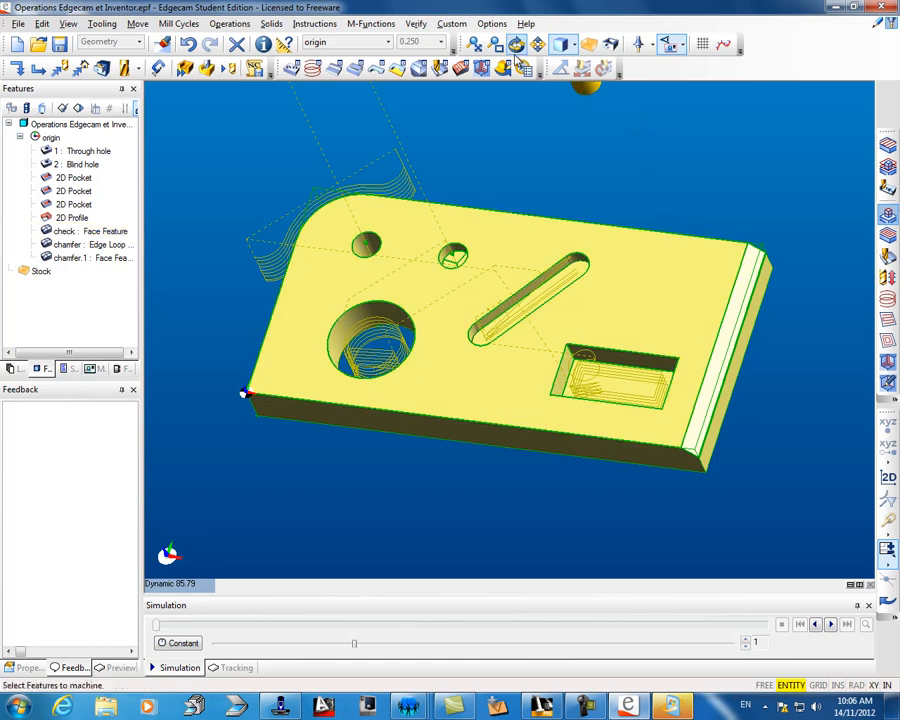
Apply the profiling cycle to the chamfer features, using the check face as check surface and no containment boundary.
{"action": "left_click_drag", "start_coordinate": [431, 303], "coordinate": [450, 252]}
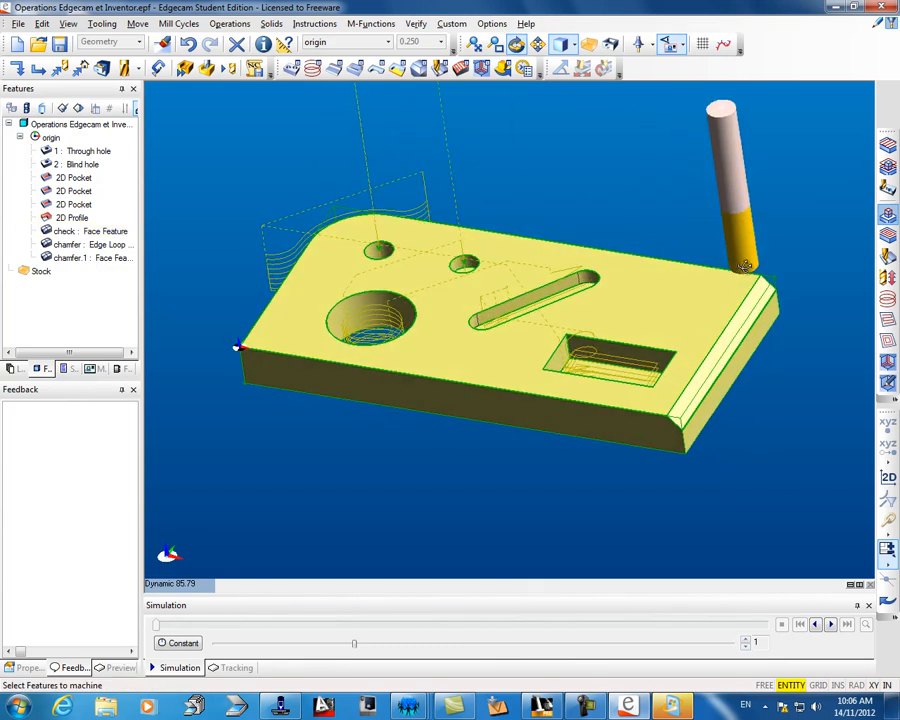
{"action": "right_click", "coordinate": [756, 236]}
{"action": "left_click", "coordinate": [764, 272]}
{"action": "left_click", "coordinate": [768, 288]}
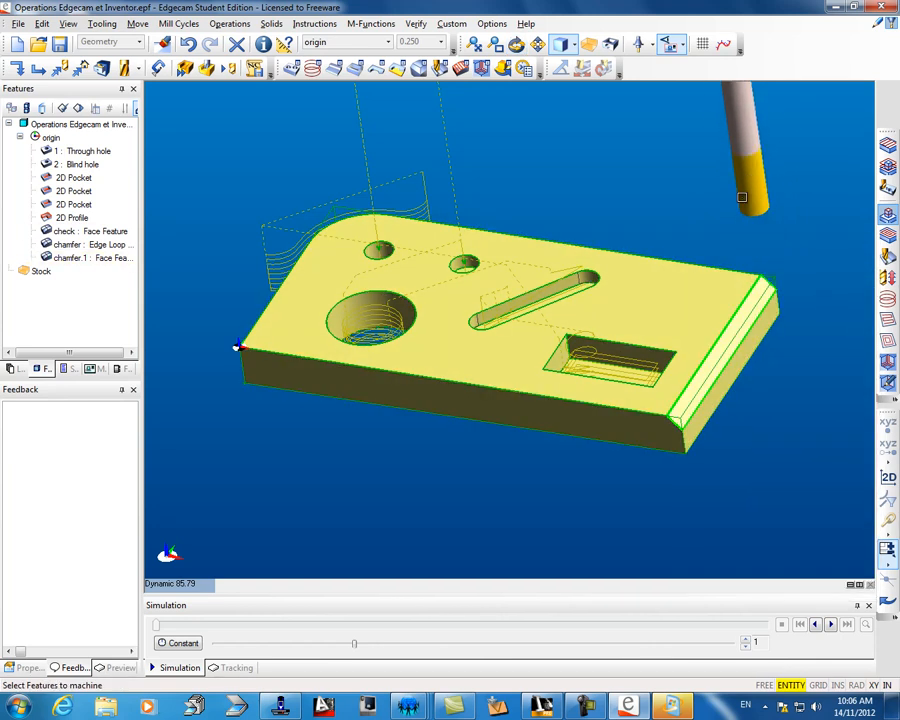
{"action": "right_click", "coordinate": [695, 182]}
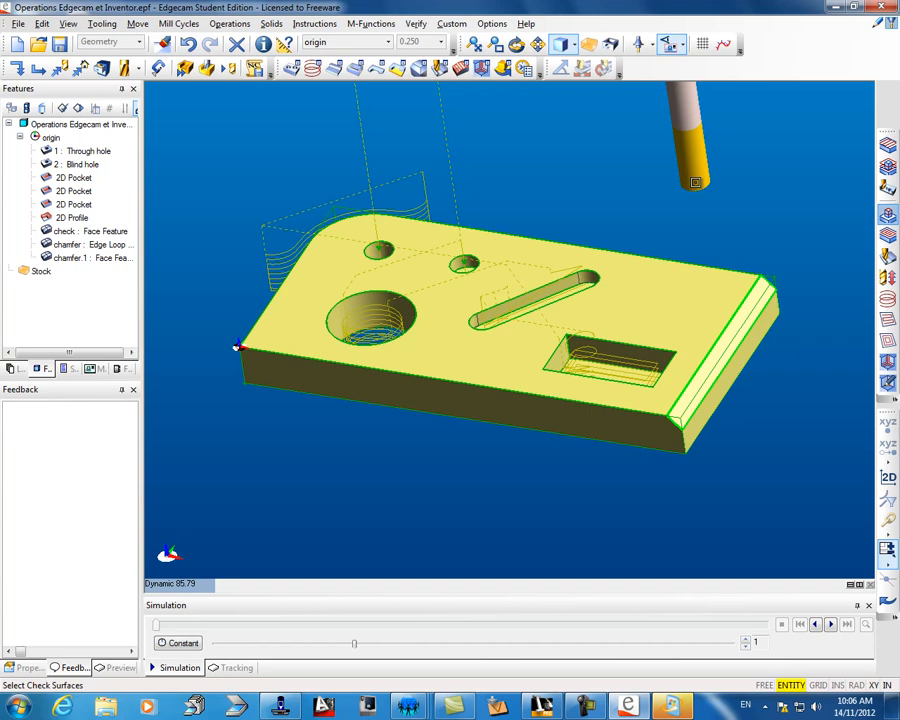
{"action": "right_click", "coordinate": [691, 262]}
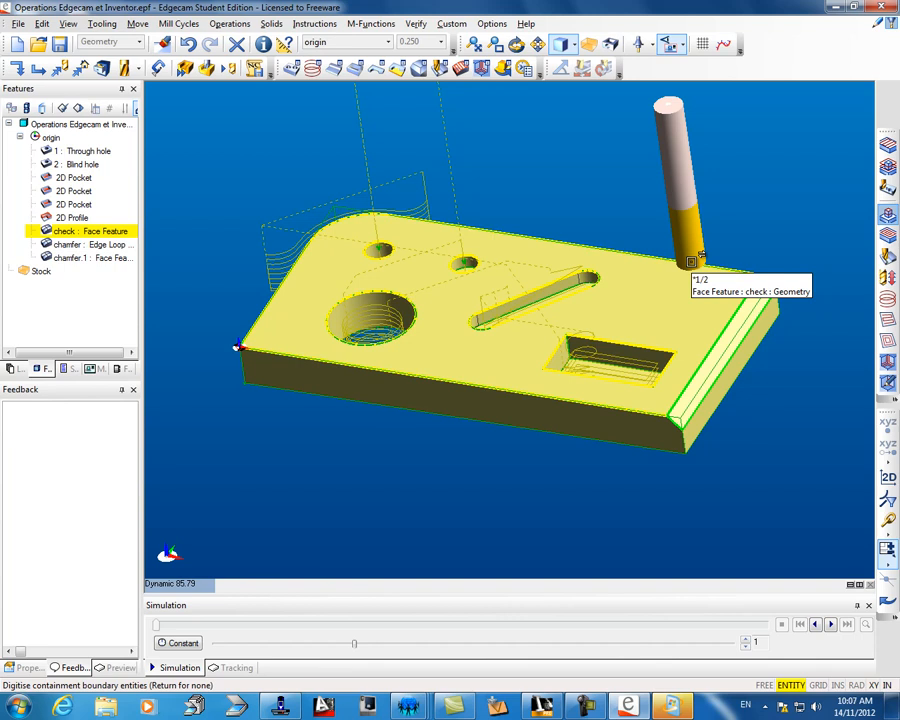
{"action": "right_click", "coordinate": [691, 262]}
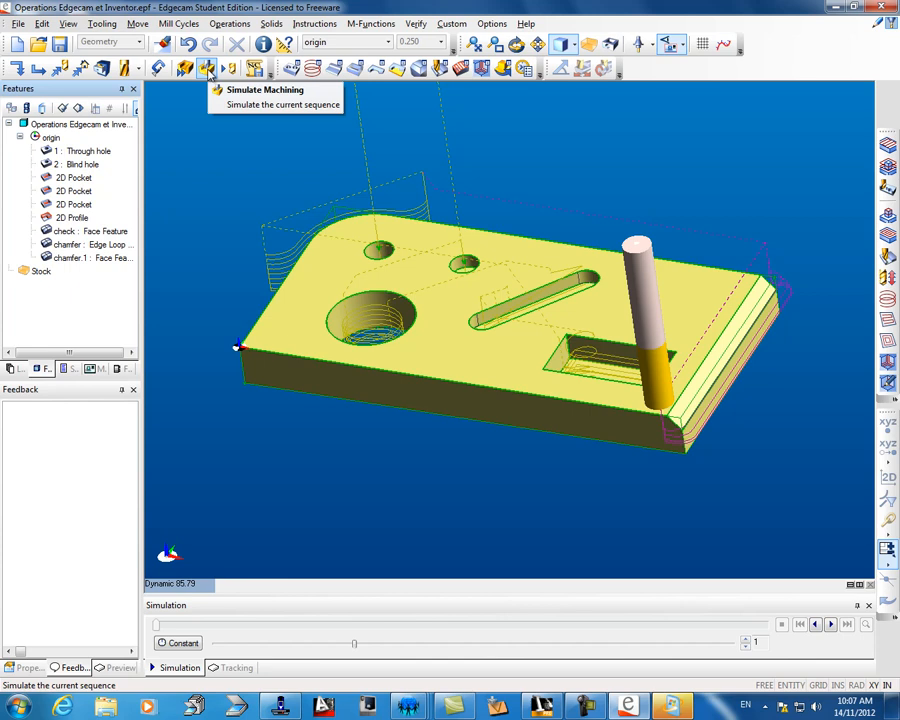
Save the part as Operations Edgecam et Inventor in the Inventor folder and simulate the full machining sequence.
{"action": "left_click", "coordinate": [60, 45]}
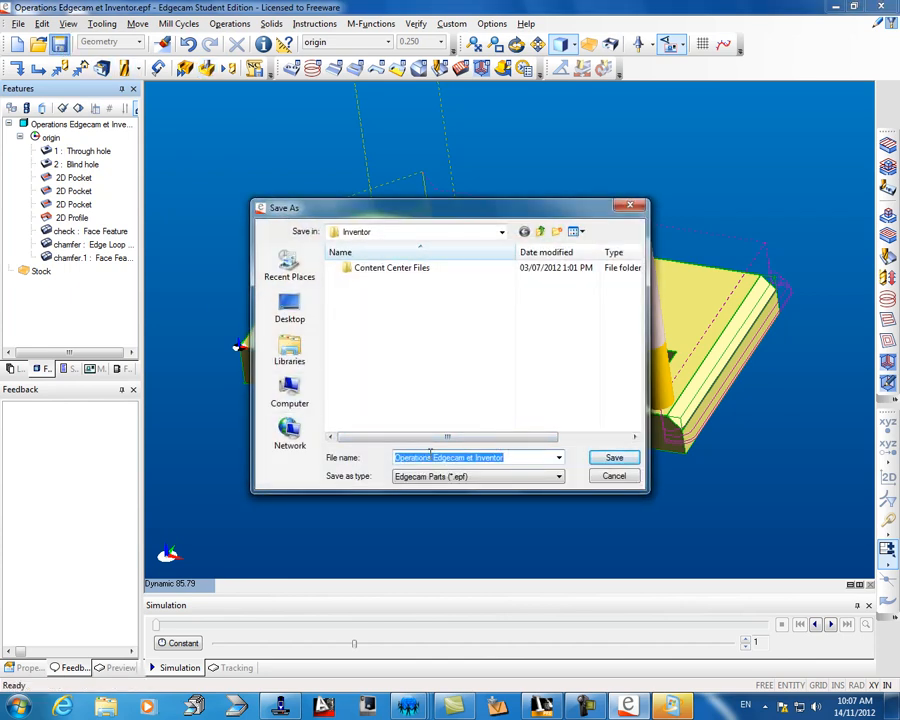
{"action": "left_click", "coordinate": [600, 458]}
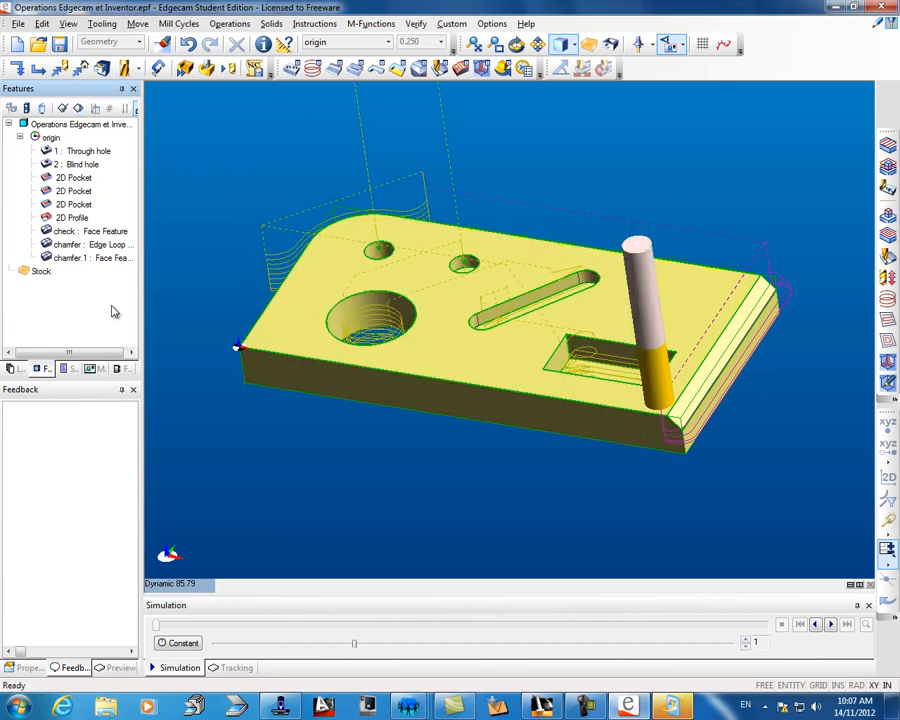
{"action": "left_click", "coordinate": [70, 369]}
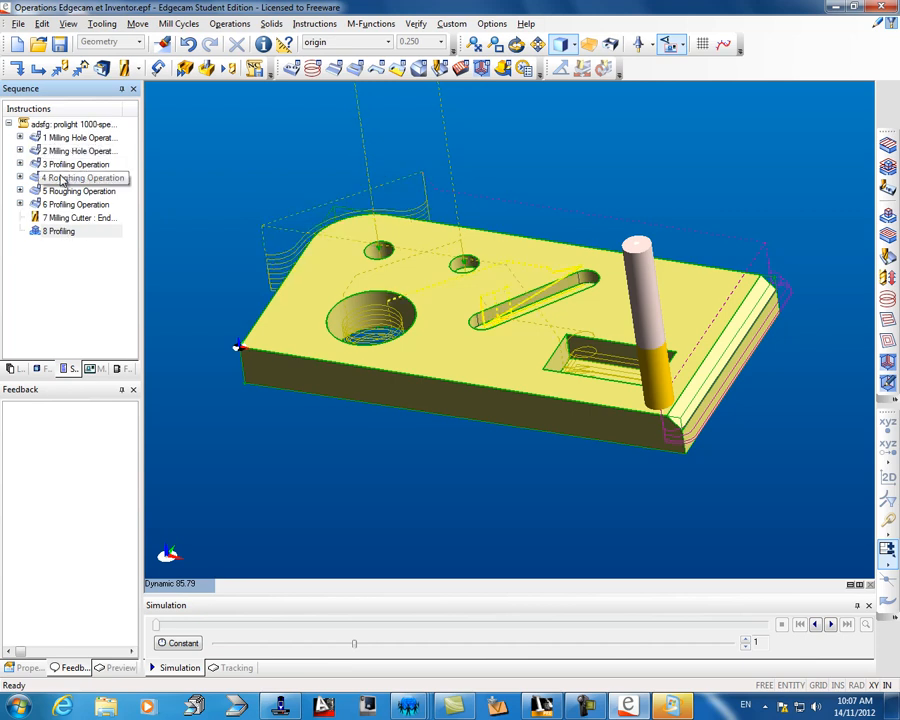
{"action": "left_click", "coordinate": [207, 68]}
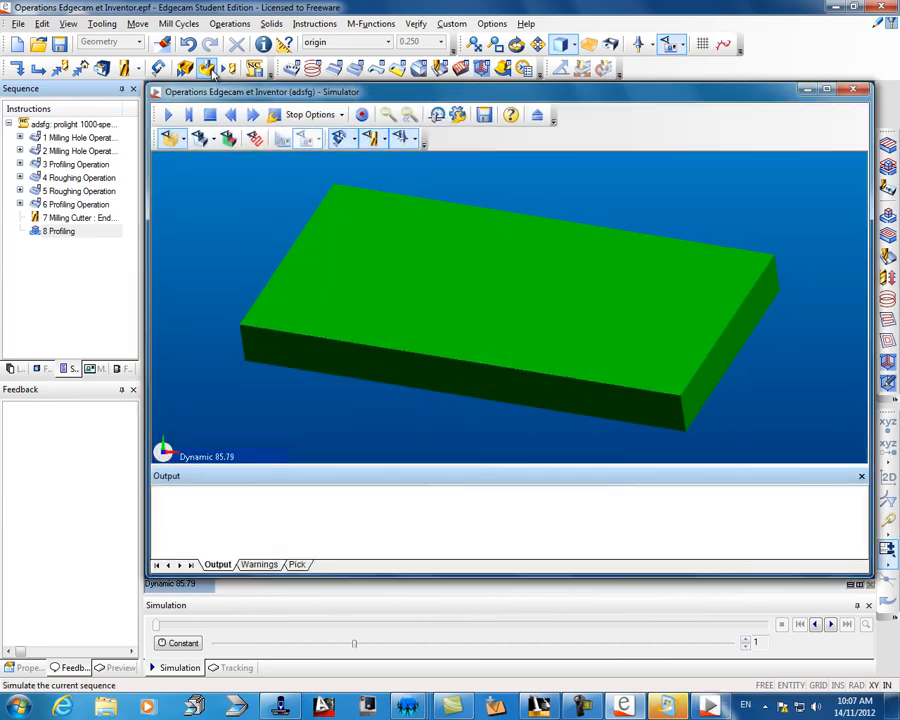
{"action": "left_click", "coordinate": [168, 116]}
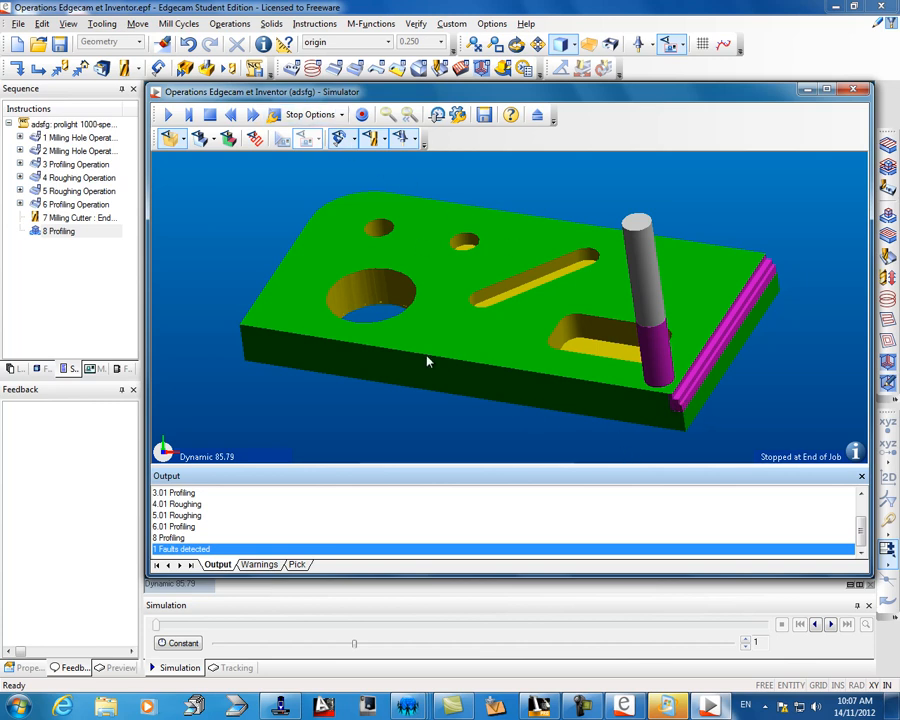
Save the part again and exit Edgecam.
{"action": "left_click", "coordinate": [60, 45]}
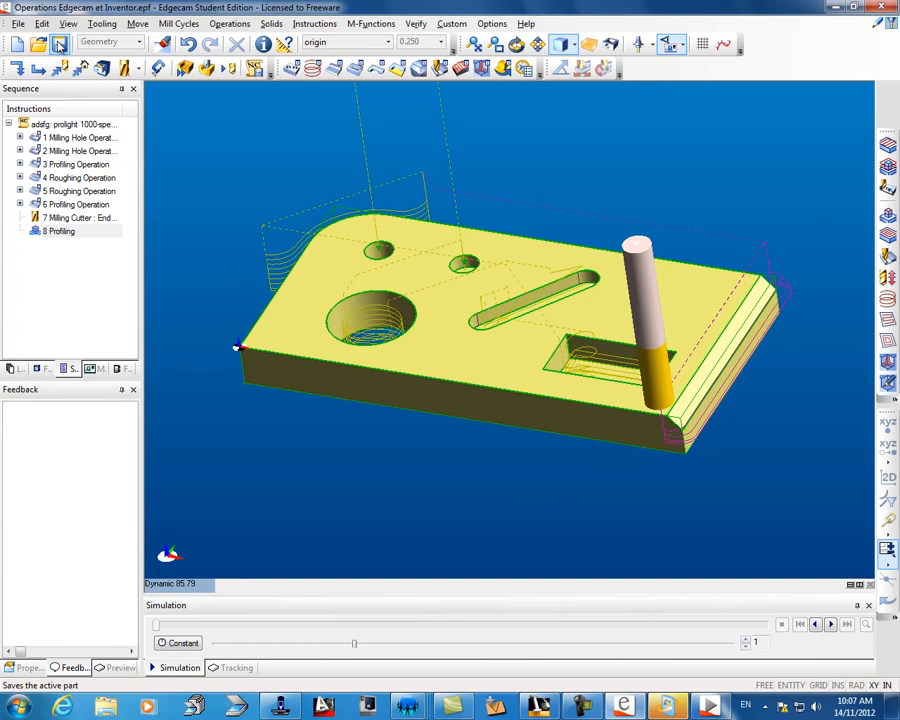
{"action": "left_click", "coordinate": [16, 24]}
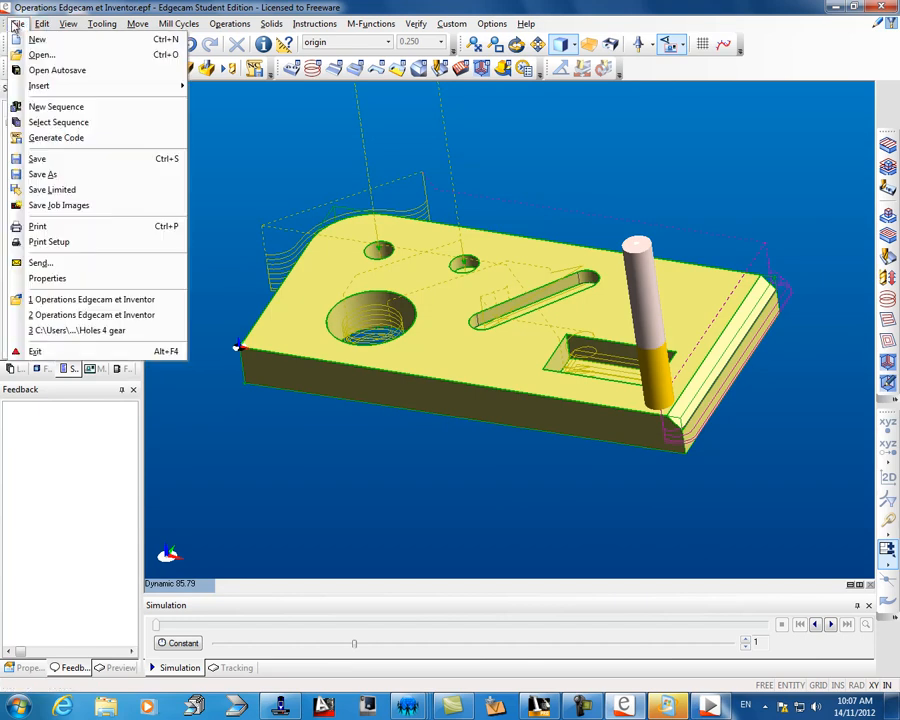
{"action": "left_click", "coordinate": [38, 352]}
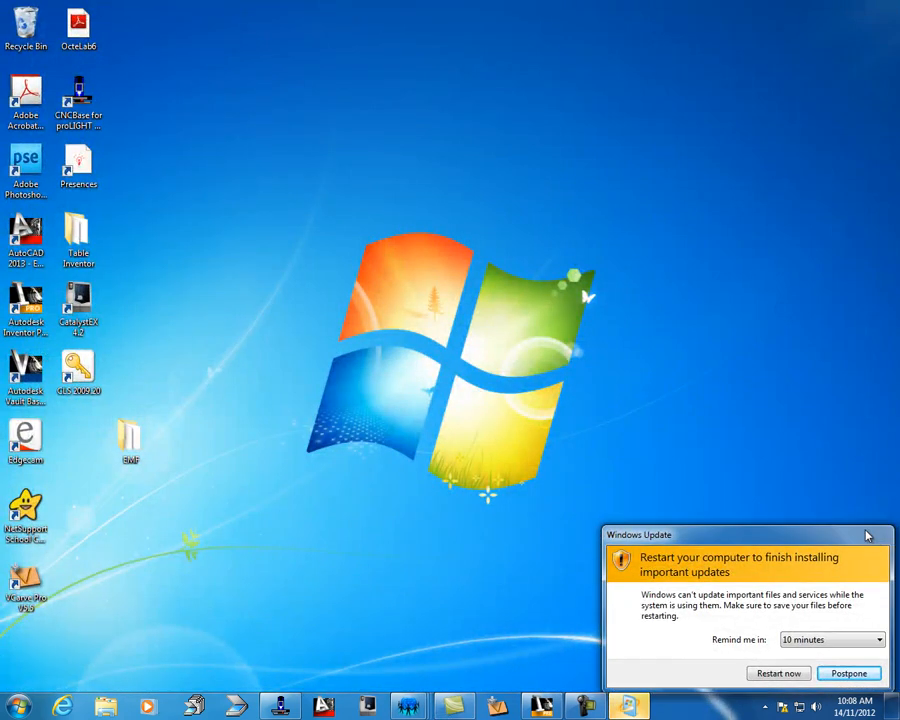
Dismiss the Windows Update reminder and turn off Run Student Edition in the CLS 2009.20 licensing tool.
{"action": "left_click", "coordinate": [796, 662]}
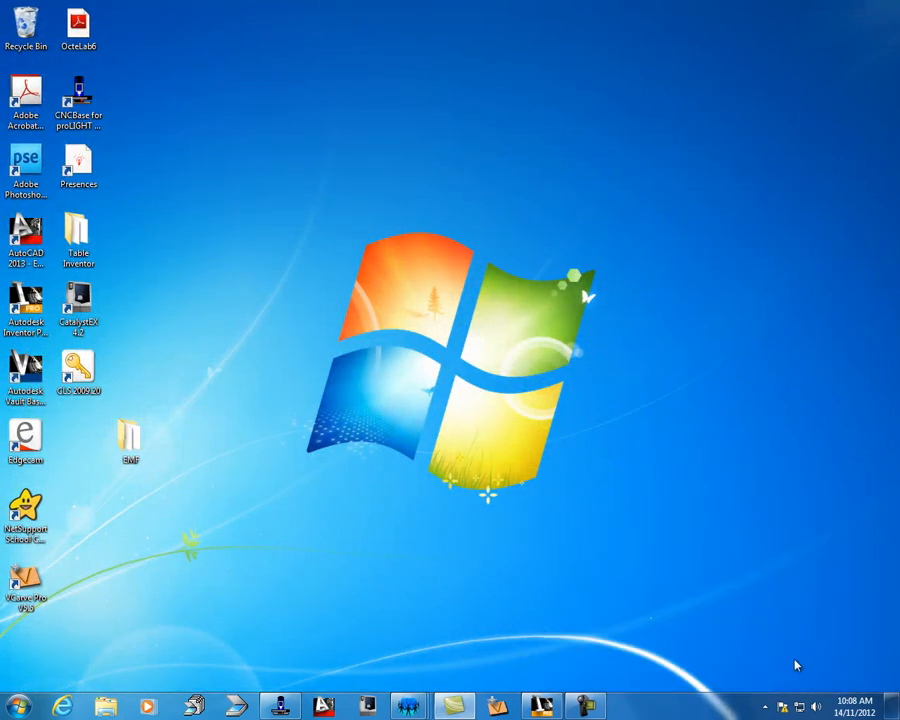
{"action": "left_click", "coordinate": [765, 706]}
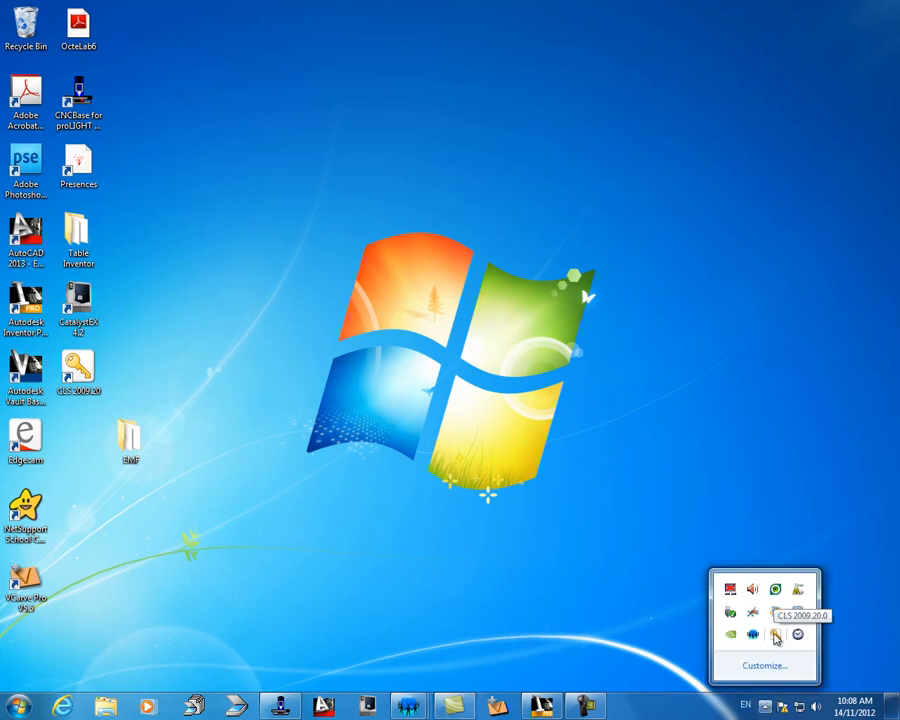
{"action": "right_click", "coordinate": [776, 637]}
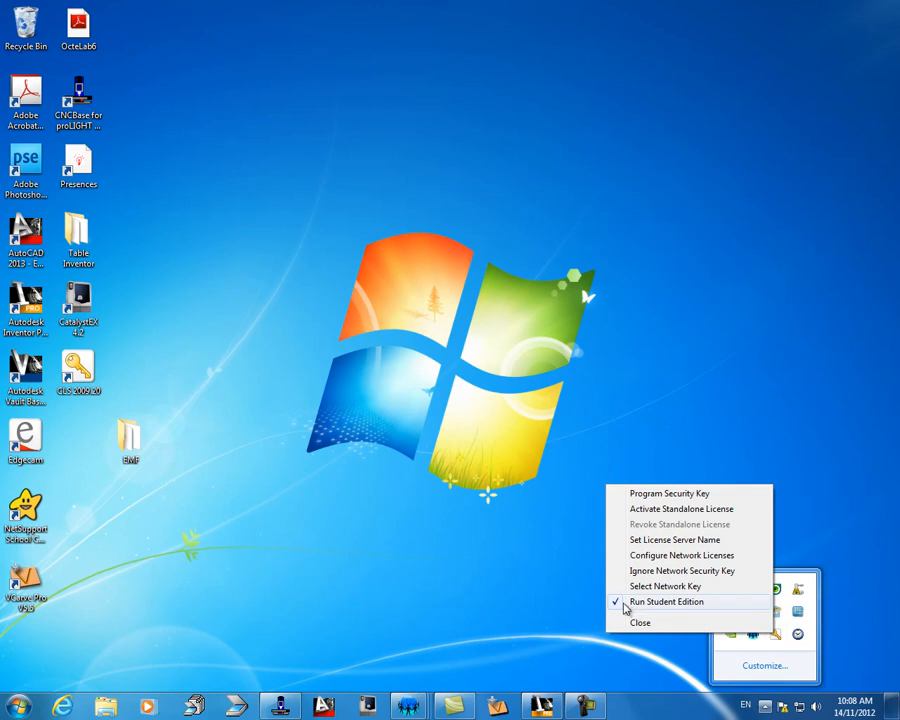
{"action": "left_click", "coordinate": [660, 602]}
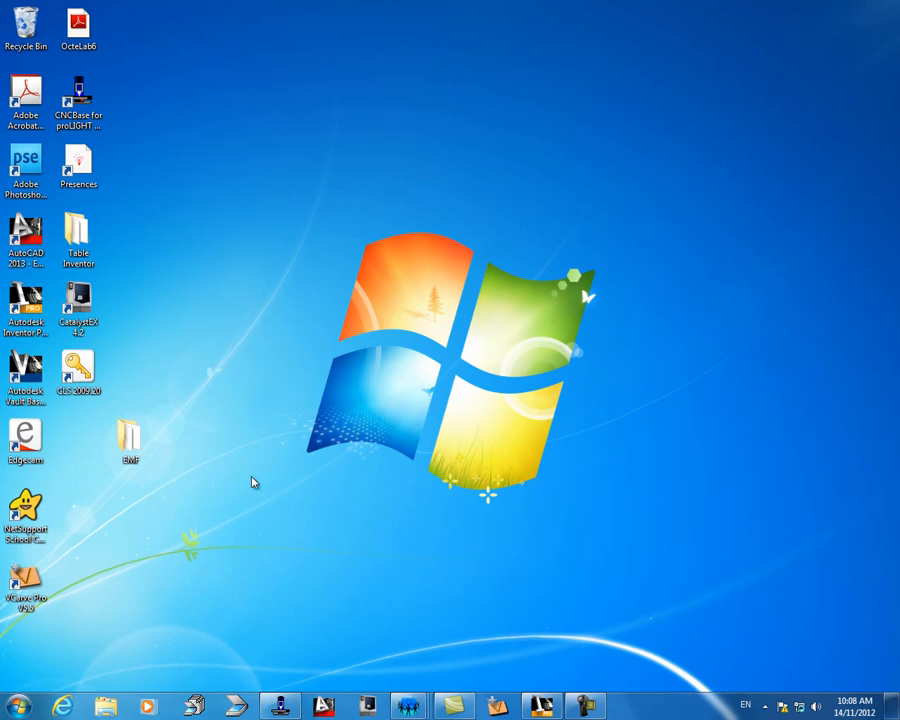
Relaunch Edgecam and open the Operations Edgecam et Inventor part in manufacturing mode.
{"action": "double_click", "coordinate": [26, 436]}
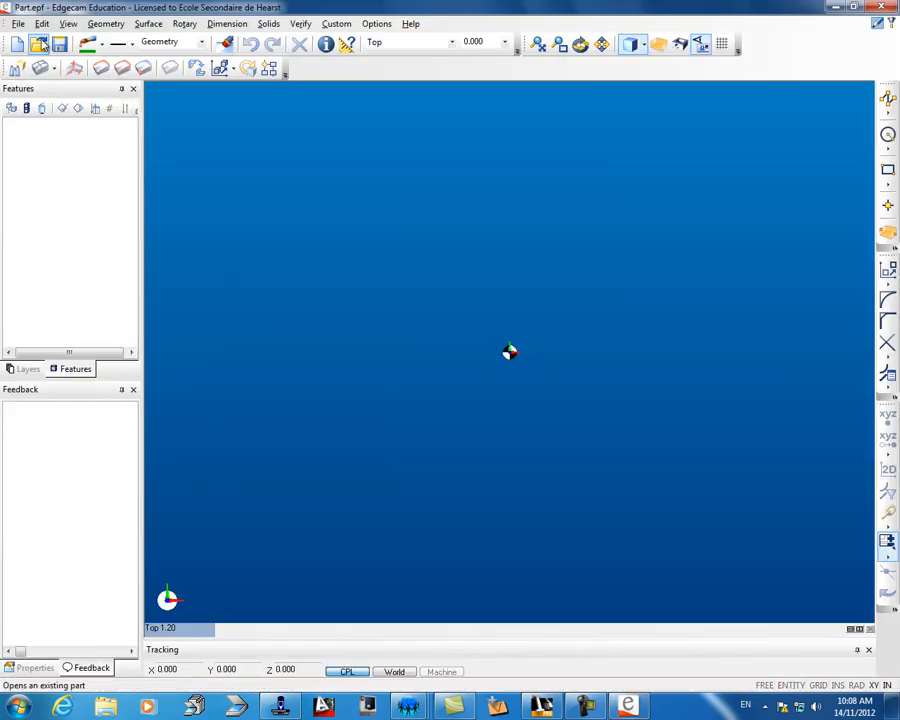
{"action": "left_click", "coordinate": [40, 44]}
{"action": "double_click", "coordinate": [378, 303]}
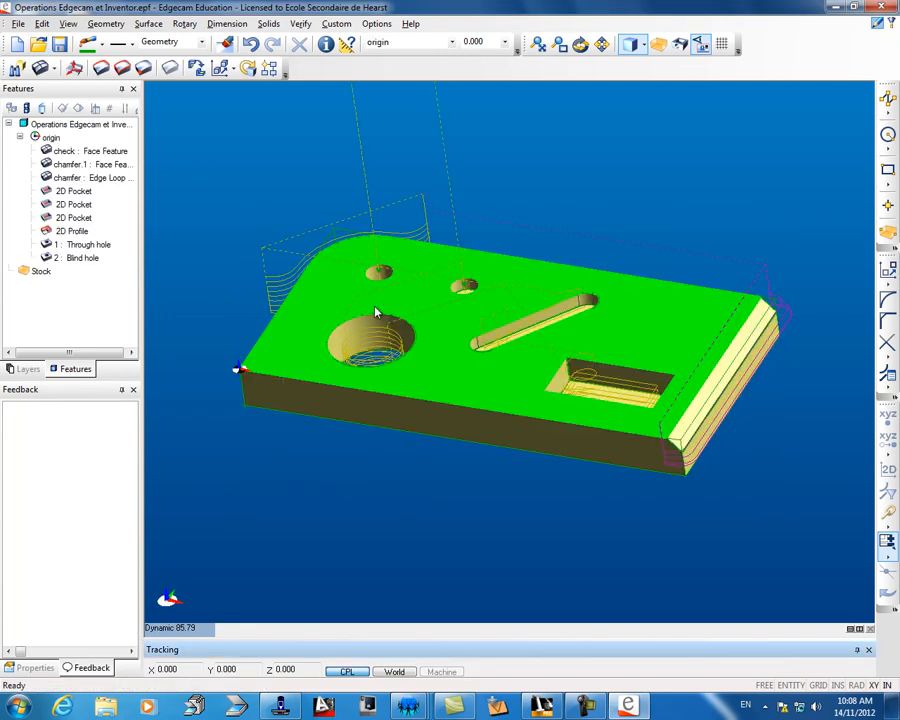
{"action": "left_click", "coordinate": [889, 24]}
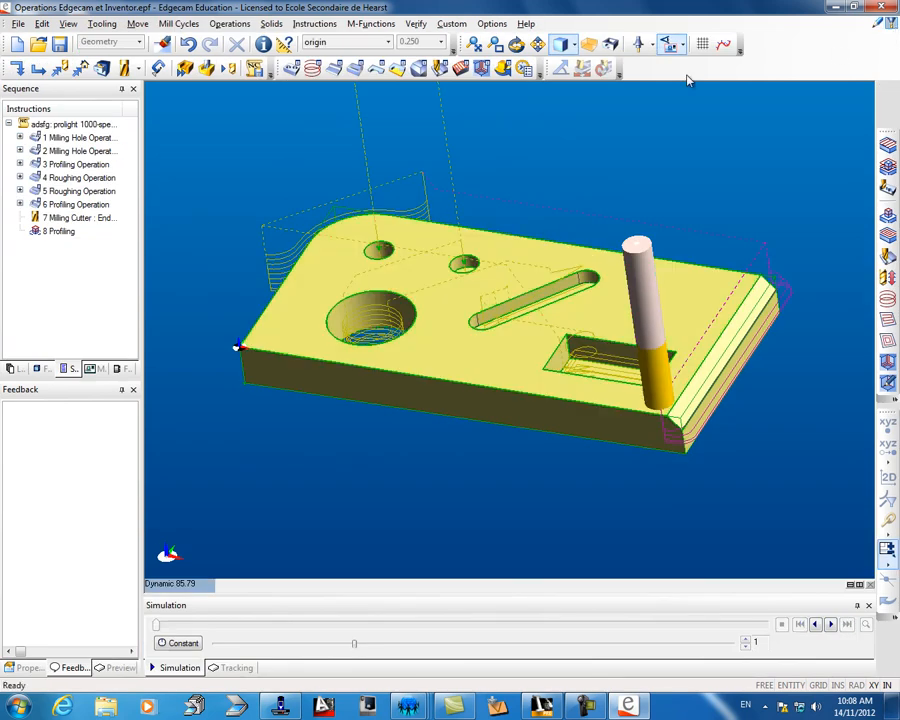
Generate the CNC code for the machining sequence as Edgecam Inventor Operations in the Inventor folder and close the code generator.
{"action": "left_click", "coordinate": [255, 69]}
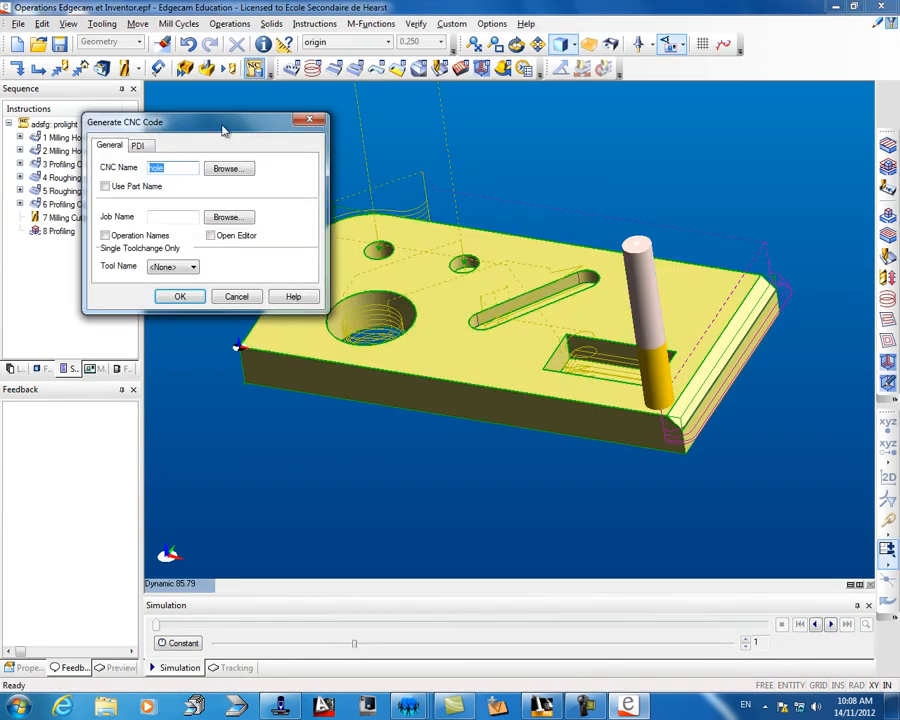
{"action": "left_click", "coordinate": [228, 169]}
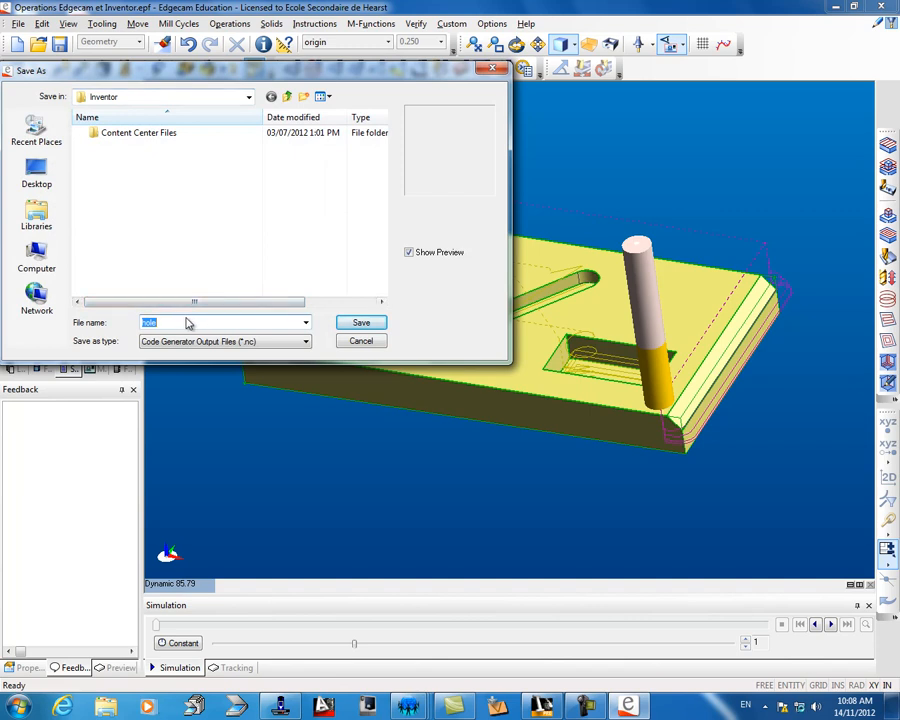
{"action": "type", "text": "Edgecam In"}
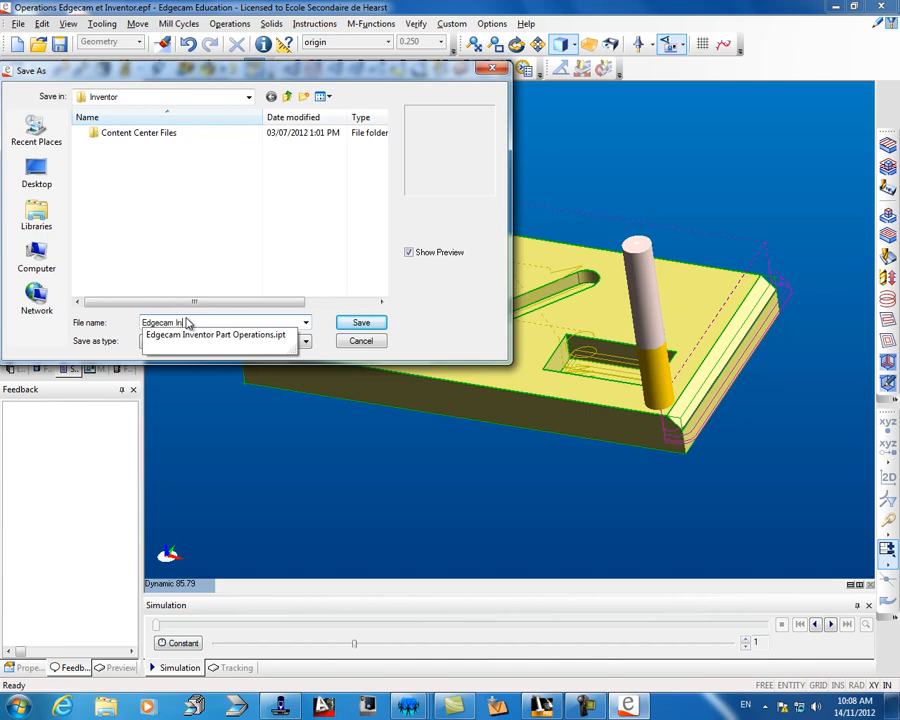
{"action": "type", "text": "ventor Op"}
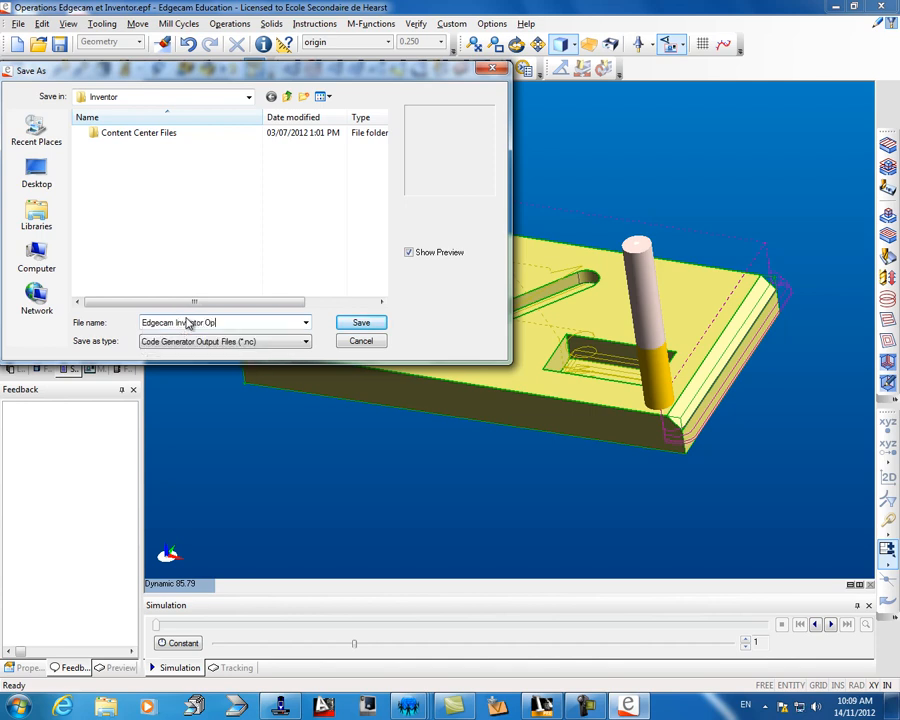
{"action": "key", "text": "Return"}
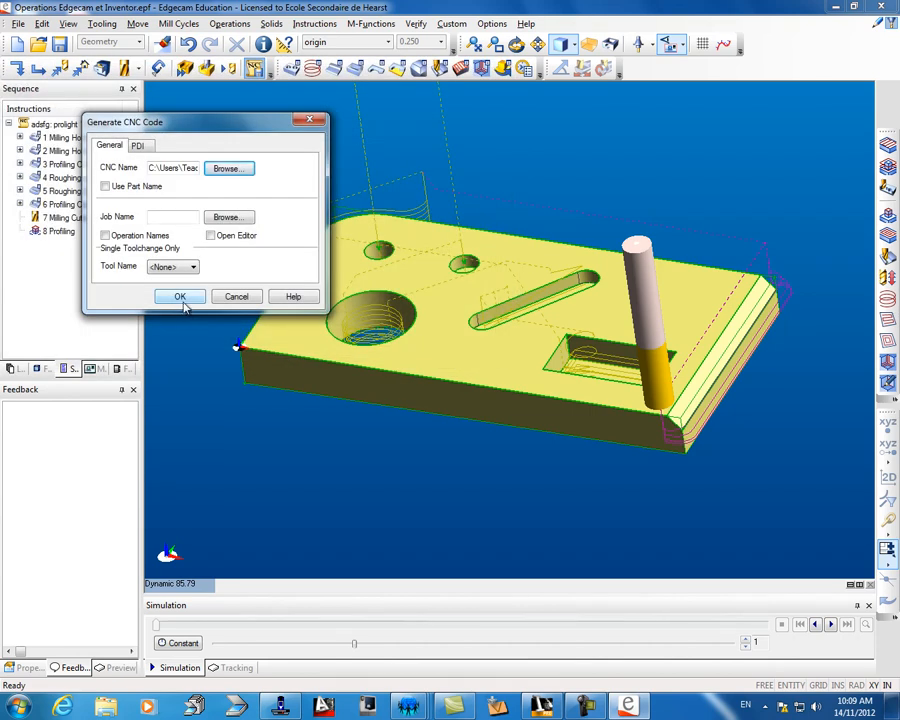
{"action": "left_click", "coordinate": [181, 300]}
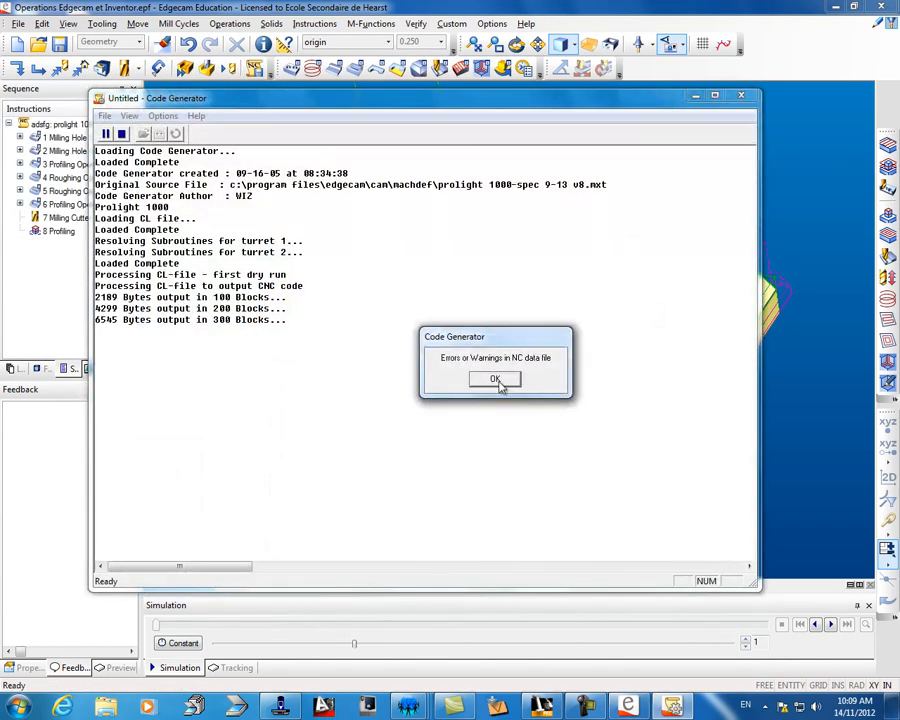
{"action": "left_click", "coordinate": [495, 380]}
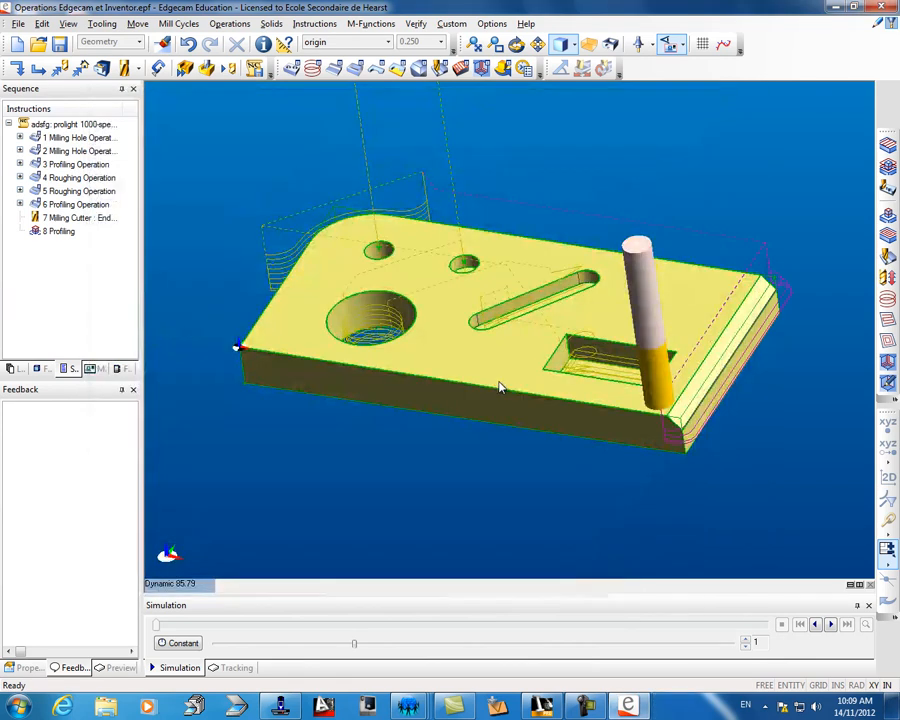
Switch to CNCBase for proLIGHT 1000 and open the Edgecam Inventor Operations program from the Inventor folder.
{"action": "mouse_move", "coordinate": [312, 703]}
{"action": "left_click", "coordinate": [312, 627]}
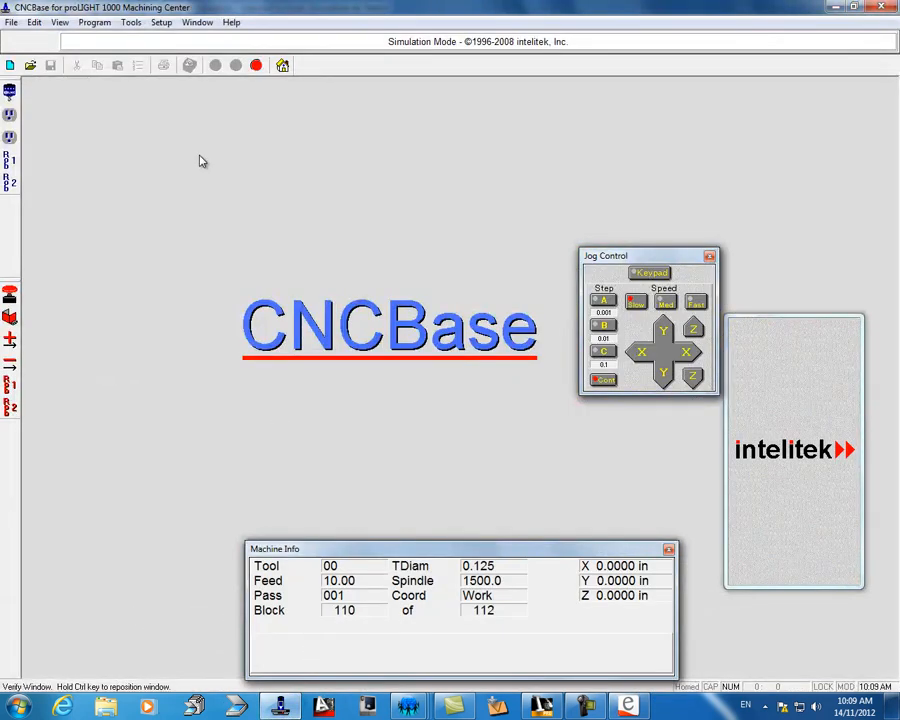
{"action": "left_click", "coordinate": [30, 65]}
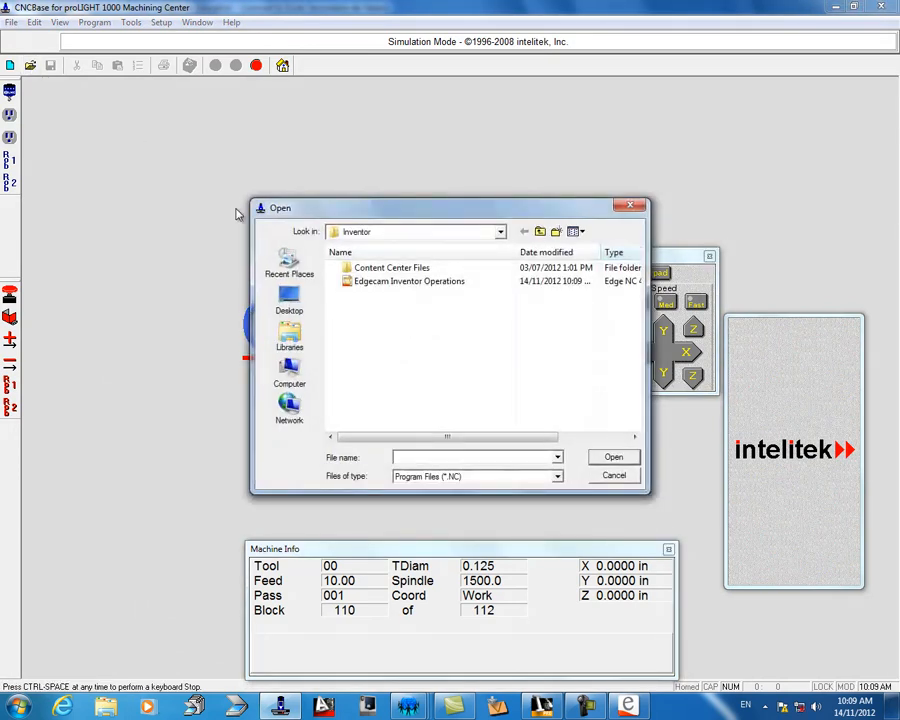
{"action": "double_click", "coordinate": [379, 282]}
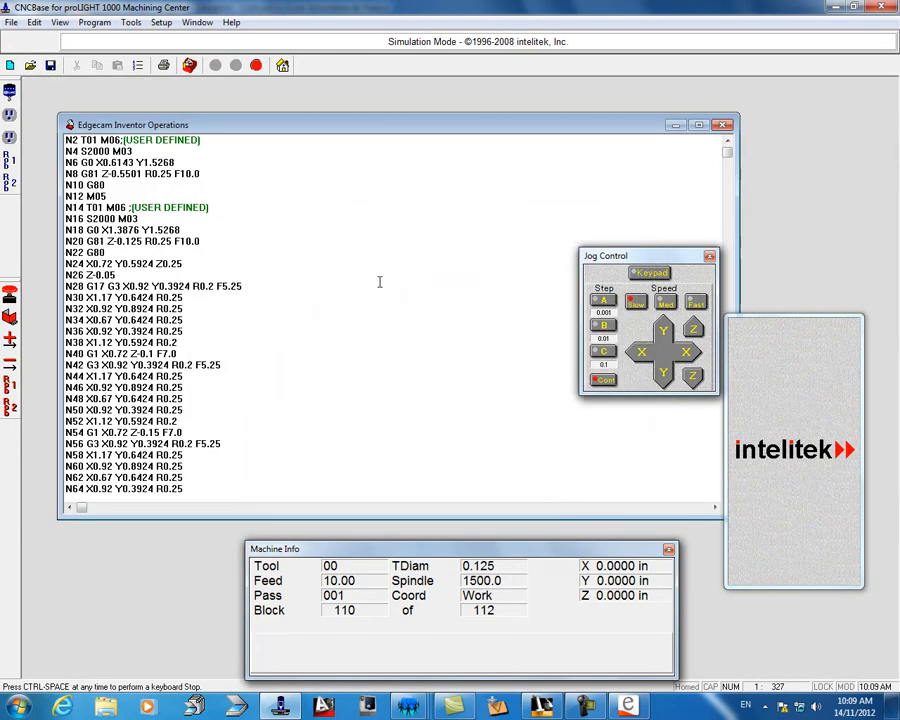
Review the stock setup for the verification and run the program verification from line 1 to its end.
{"action": "left_click", "coordinate": [189, 65]}
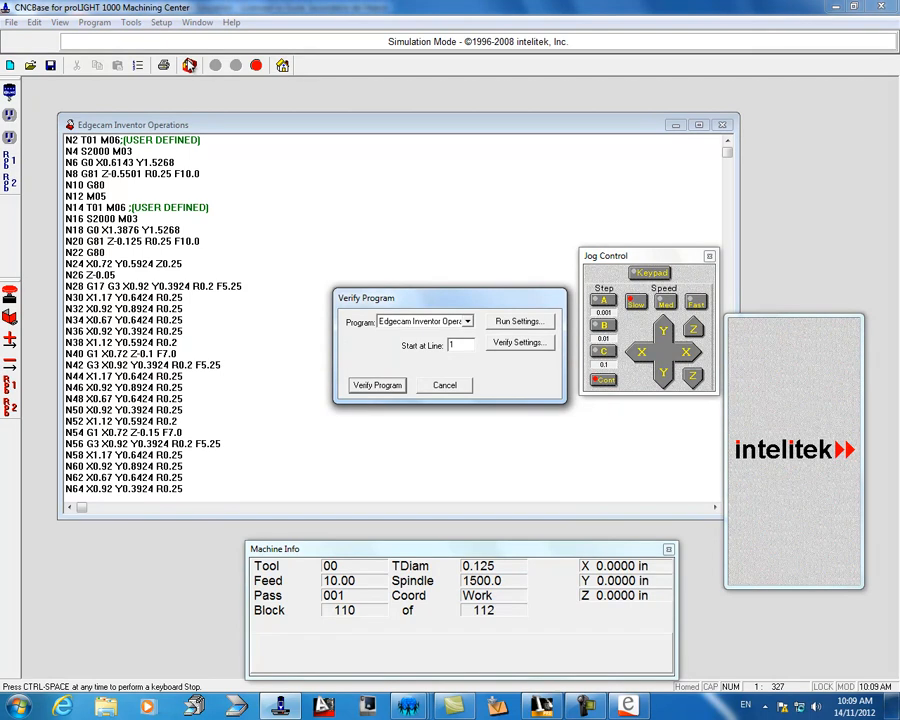
{"action": "left_click", "coordinate": [519, 344]}
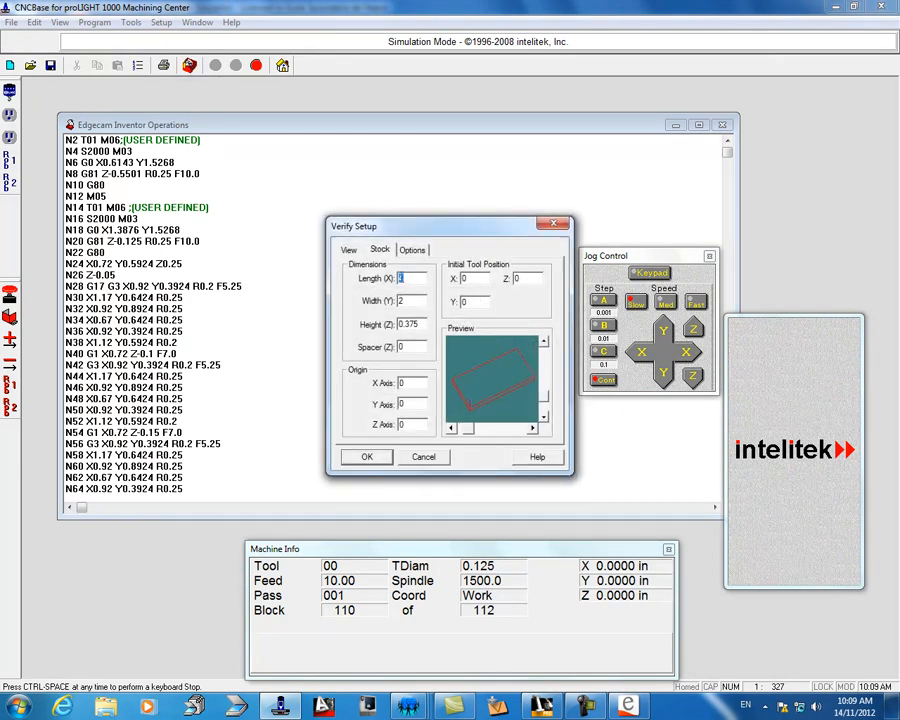
{"action": "left_click", "coordinate": [376, 460]}
{"action": "left_click", "coordinate": [382, 390]}
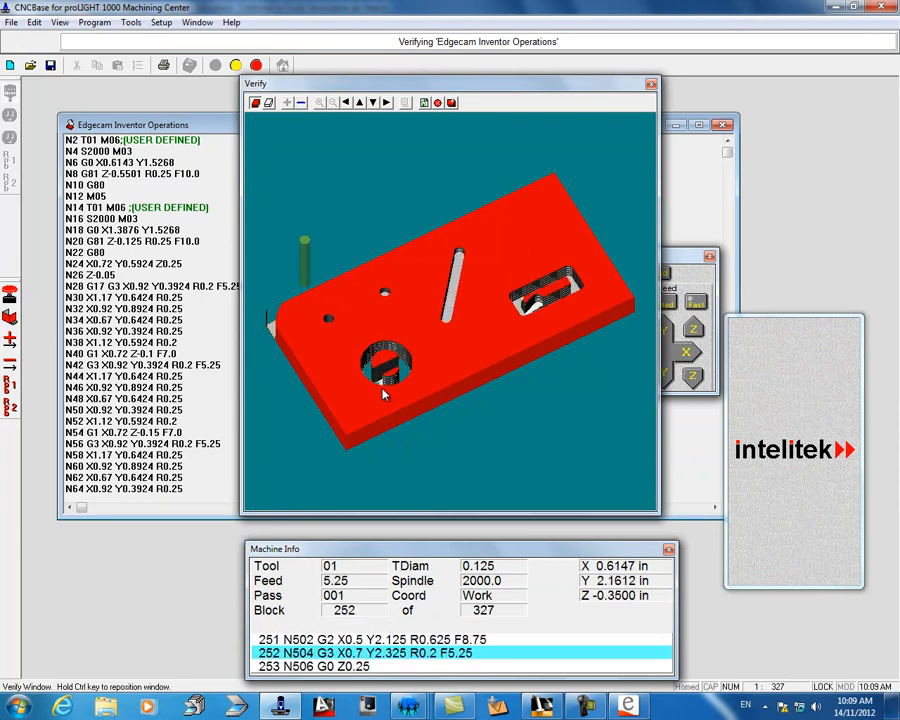
{"action": "key", "text": "F1"}
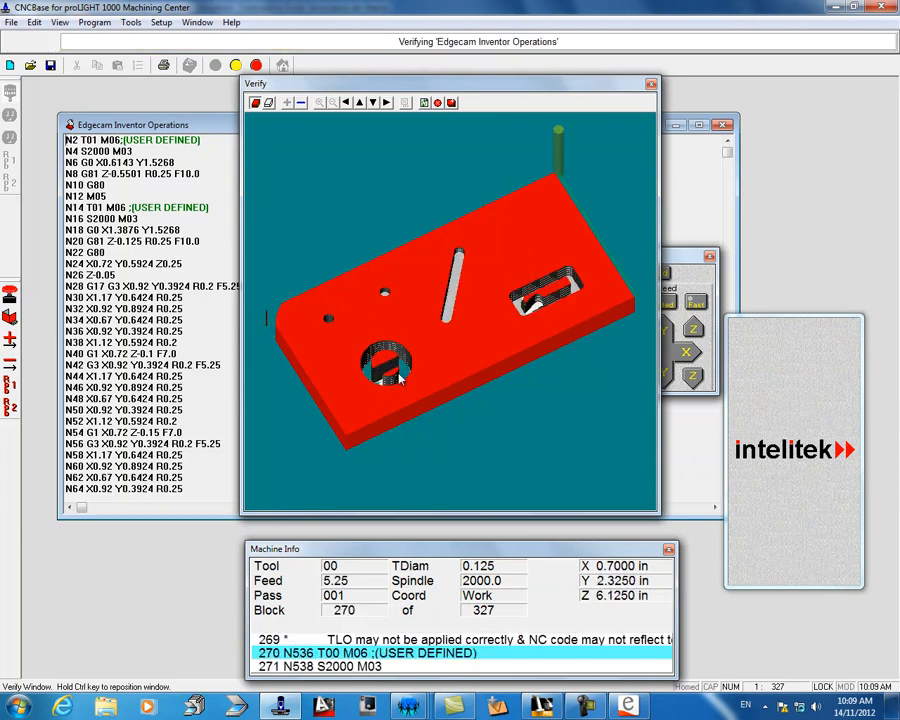
{"action": "left_click", "coordinate": [509, 385]}
Delete the second tool change block, lines N12 to N16, from the NC program without leaving an empty line.
{"action": "left_click", "coordinate": [222, 229]}
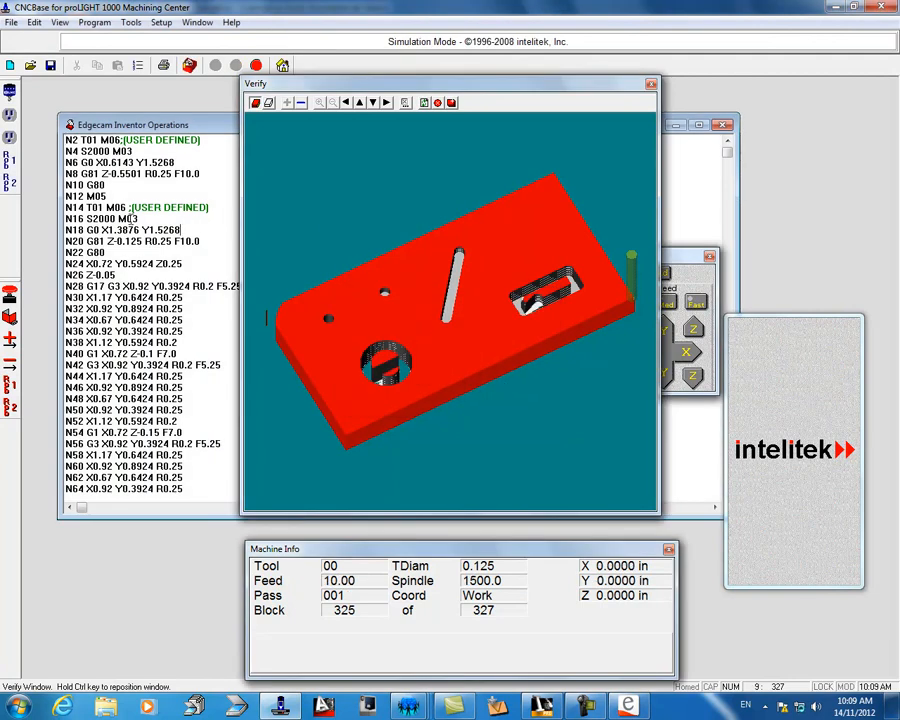
{"action": "left_click_drag", "start_coordinate": [143, 218], "coordinate": [55, 191]}
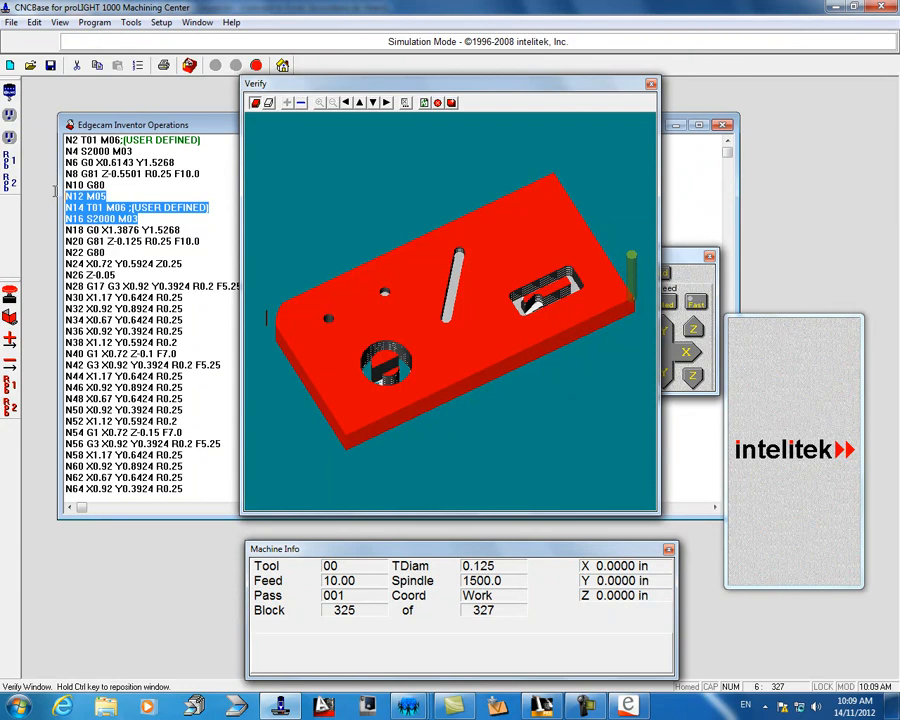
{"action": "key", "text": "Delete"}
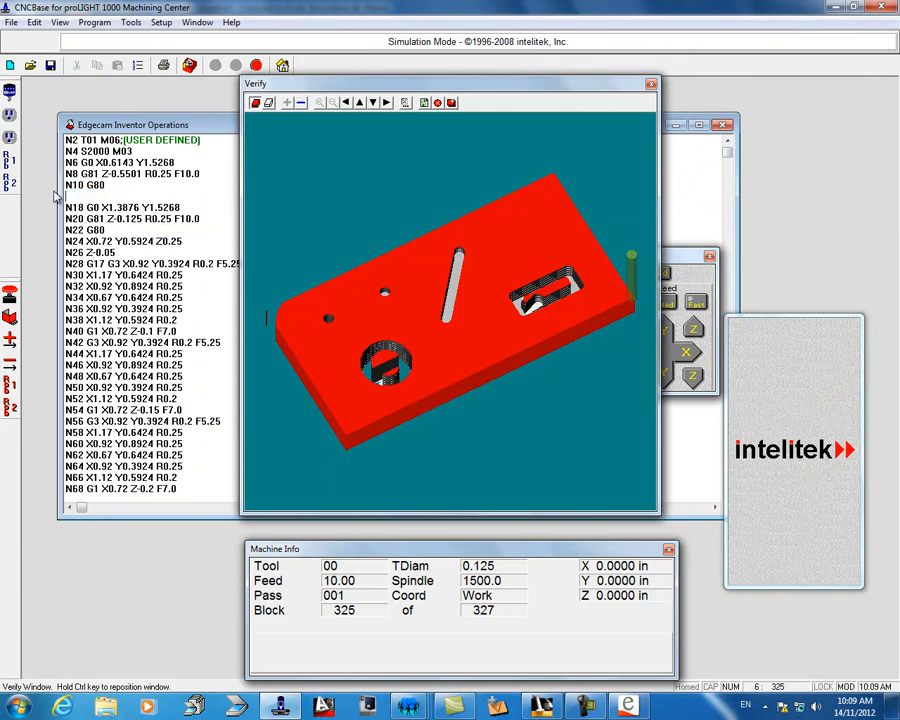
{"action": "key", "text": "Delete"}
Delete the toolchange warning comment and lines N536 and N538 from the NC program, and save the file.
{"action": "left_click_drag", "start_coordinate": [500, 82], "coordinate": [538, 61]}
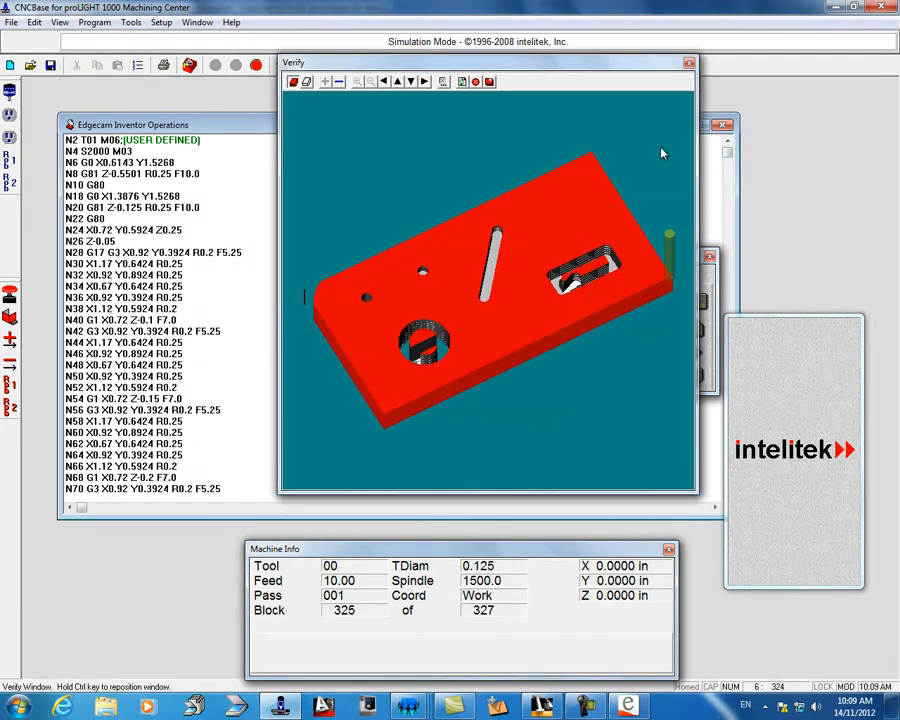
{"action": "left_click_drag", "start_coordinate": [728, 156], "coordinate": [747, 422]}
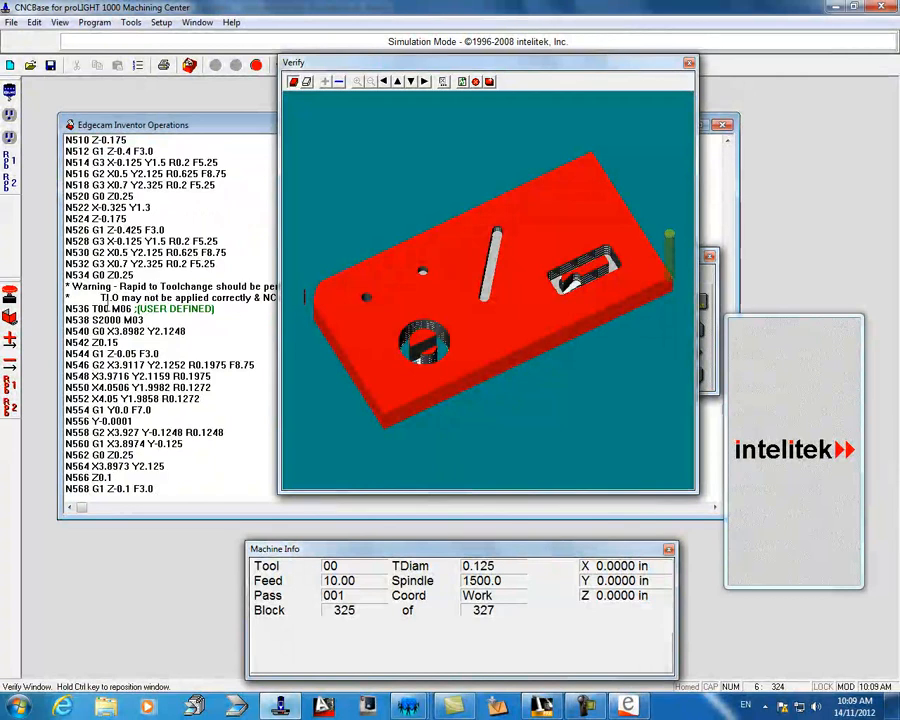
{"action": "left_click_drag", "start_coordinate": [148, 320], "coordinate": [47, 291]}
{"action": "key", "text": "Delete"}
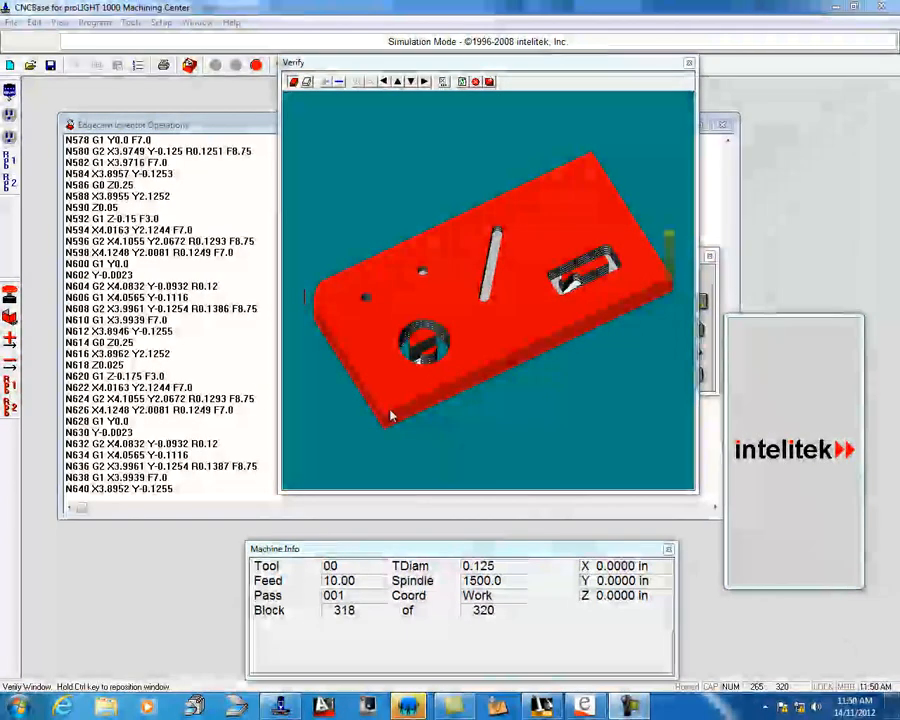
{"action": "left_click_drag", "start_coordinate": [217, 340], "coordinate": [107, 264]}
{"action": "left_click", "coordinate": [187, 308]}
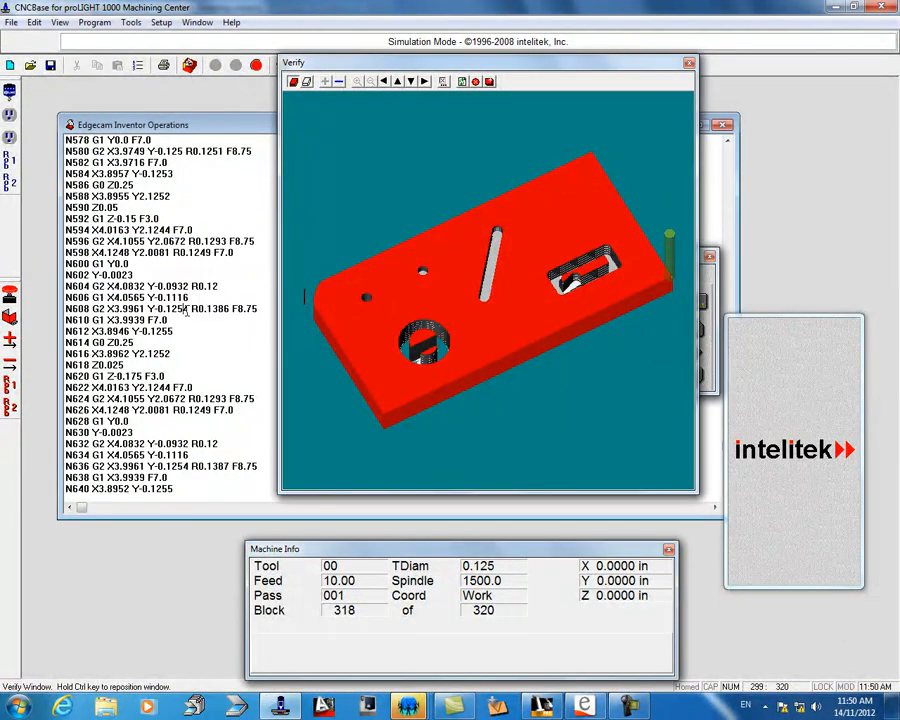
{"action": "left_click", "coordinate": [50, 65]}
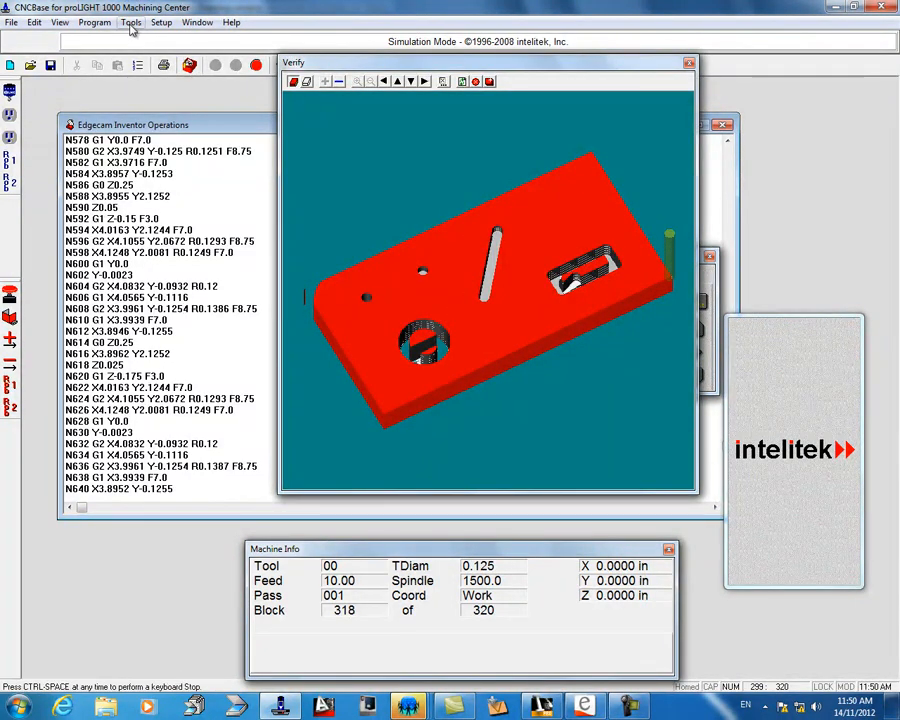
Set the diameter of the Tool 01 end mill to 0.25 in the tool library.
{"action": "left_click", "coordinate": [131, 23]}
{"action": "left_click", "coordinate": [116, 39]}
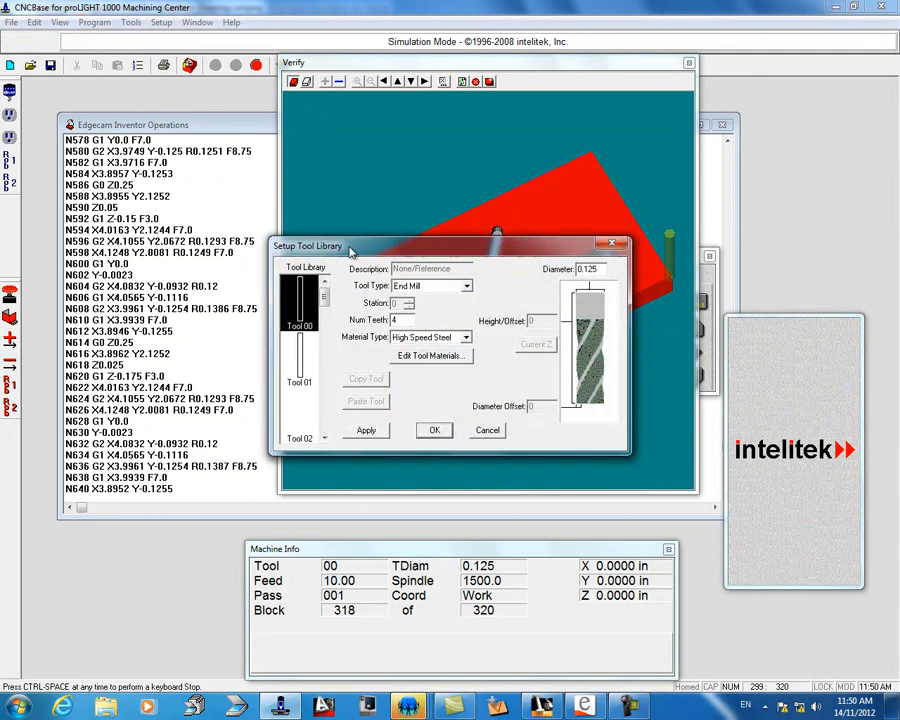
{"action": "left_click", "coordinate": [293, 362]}
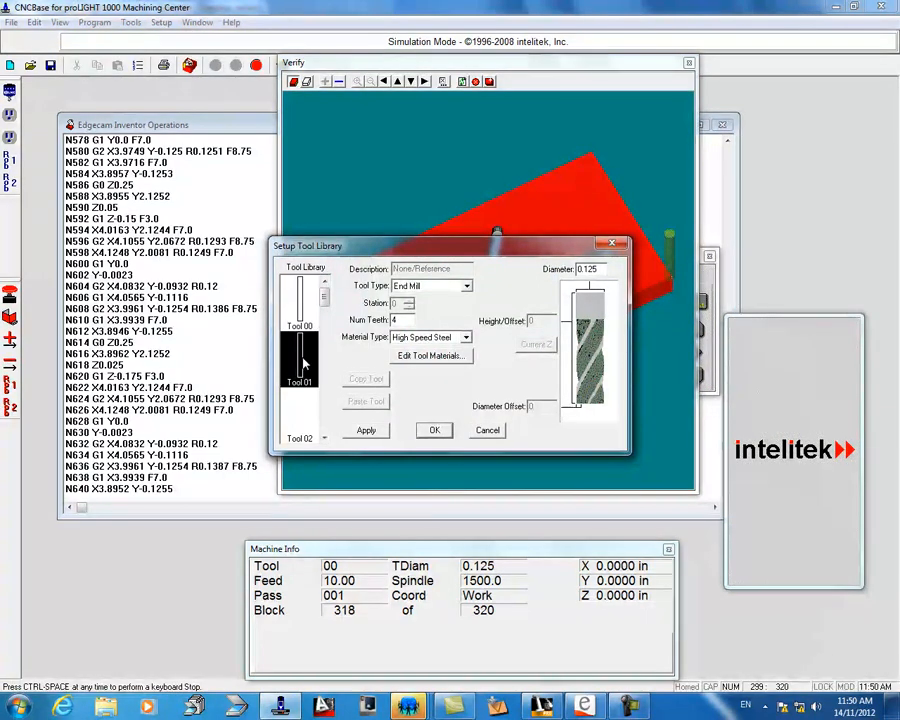
{"action": "left_click", "coordinate": [588, 269]}
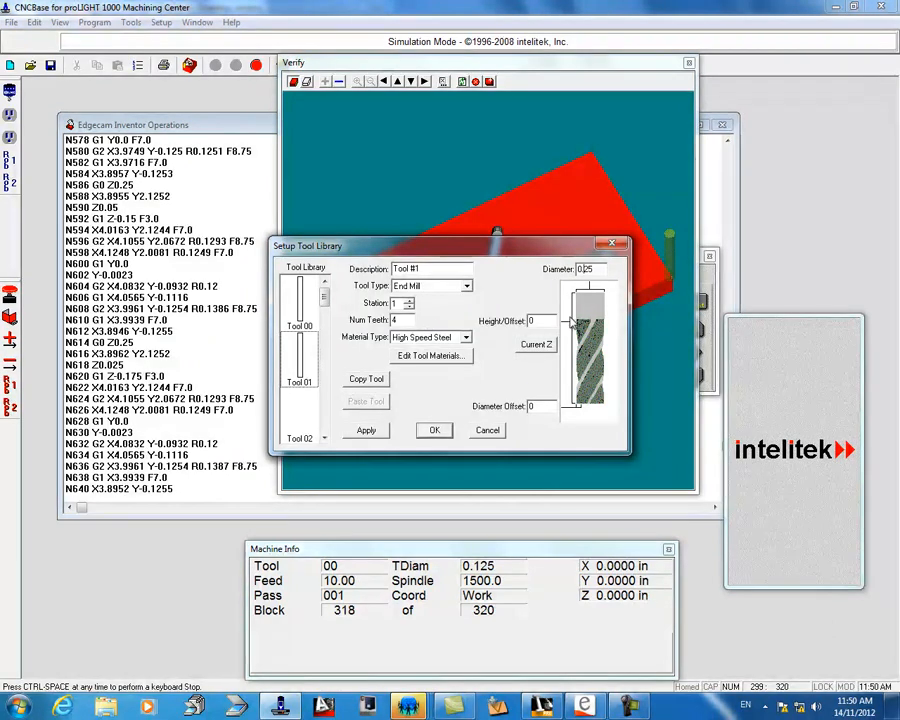
{"action": "left_click", "coordinate": [435, 430]}
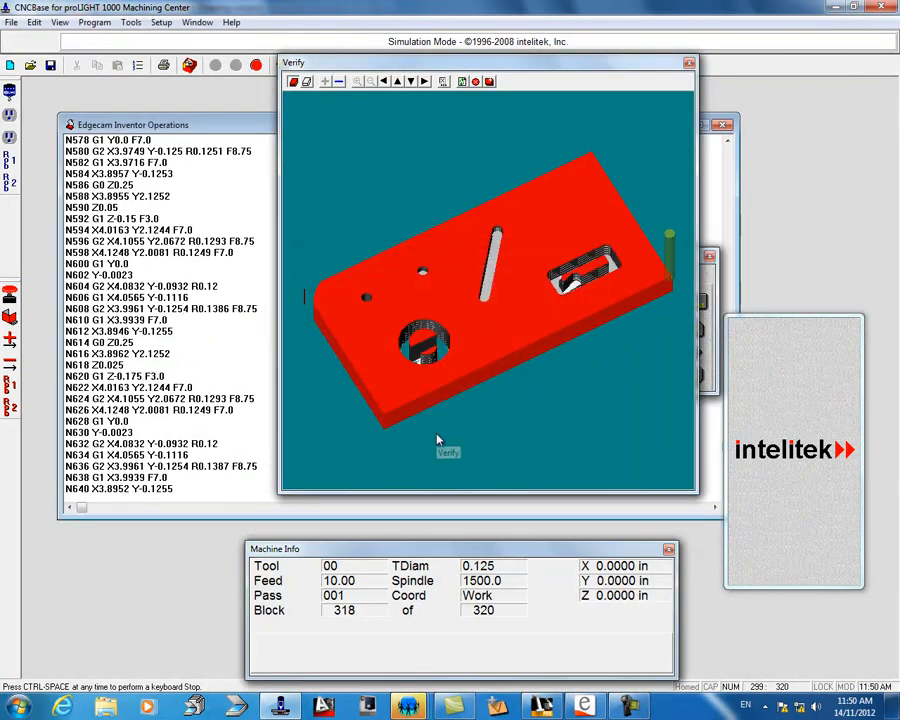
Verify the edited program again from line 1 with Tool 1 inserted, running it through to the program stop.
{"action": "left_click", "coordinate": [190, 67]}
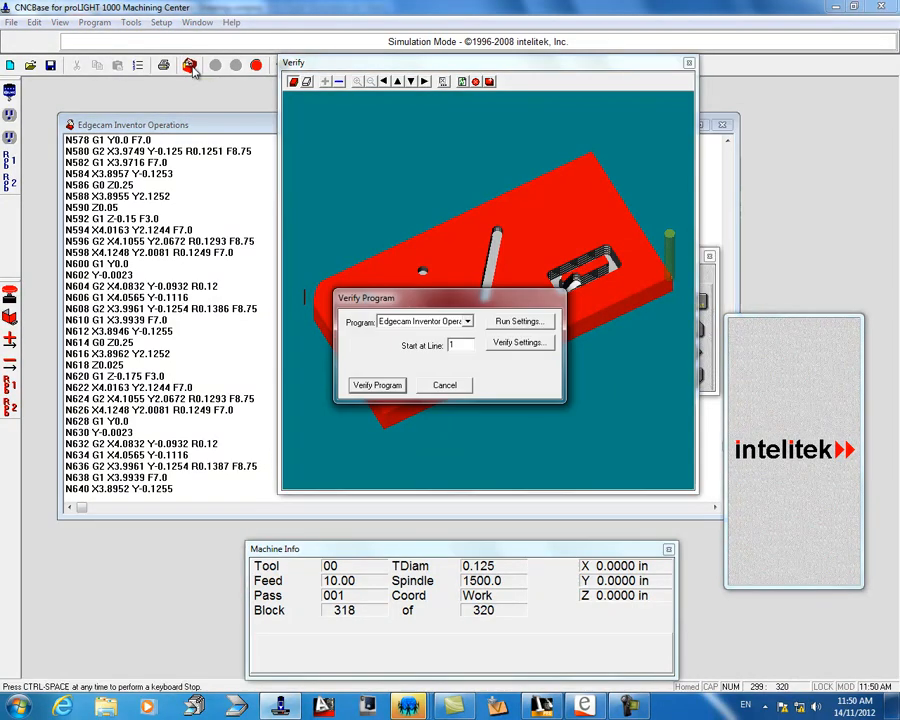
{"action": "left_click", "coordinate": [379, 385]}
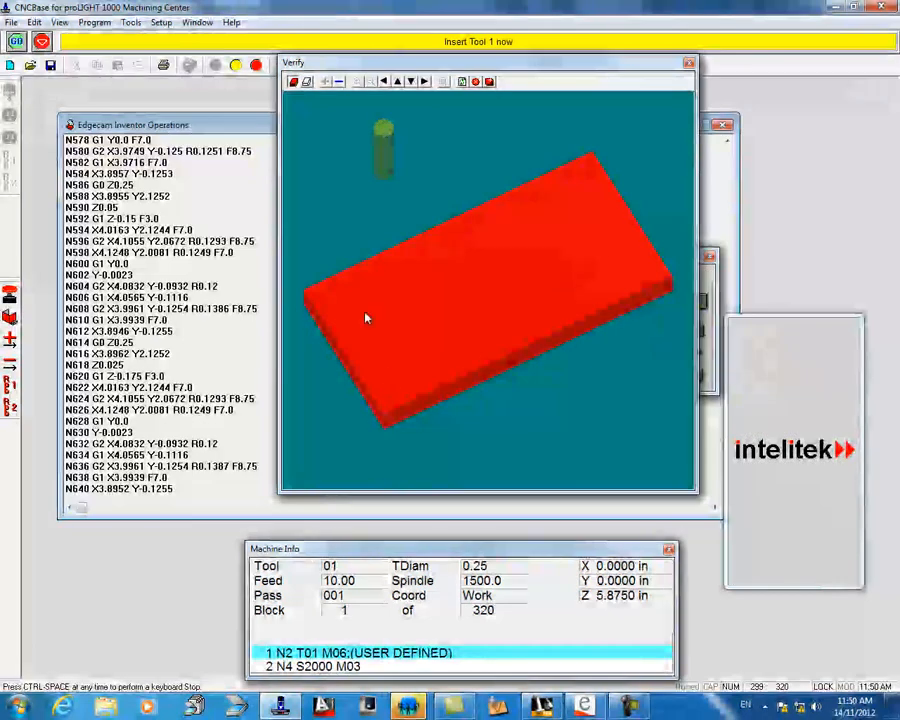
{"action": "left_click", "coordinate": [16, 41]}
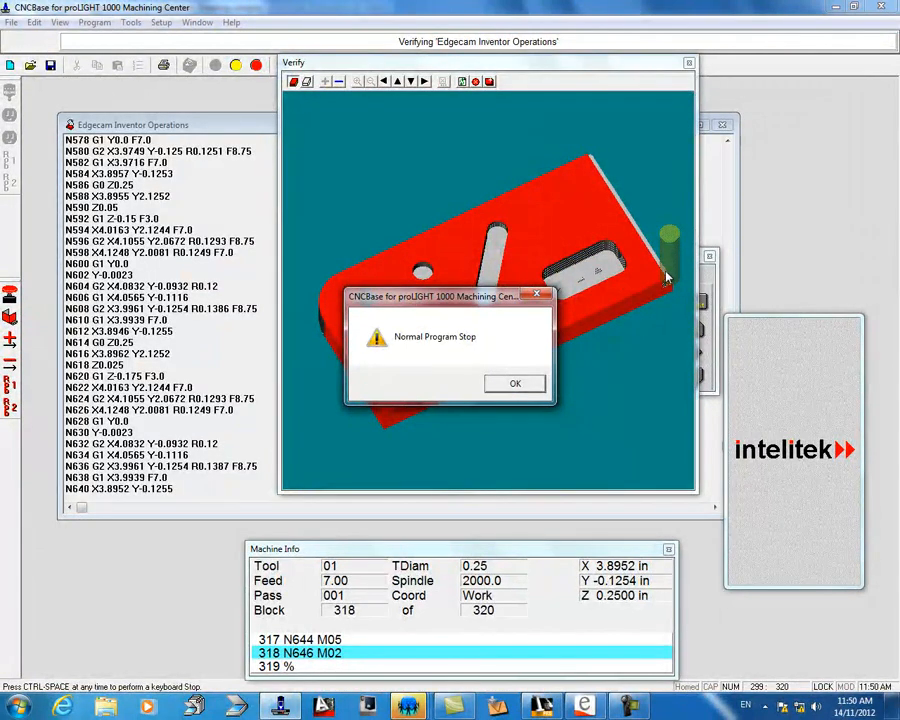
{"action": "left_click", "coordinate": [514, 386]}
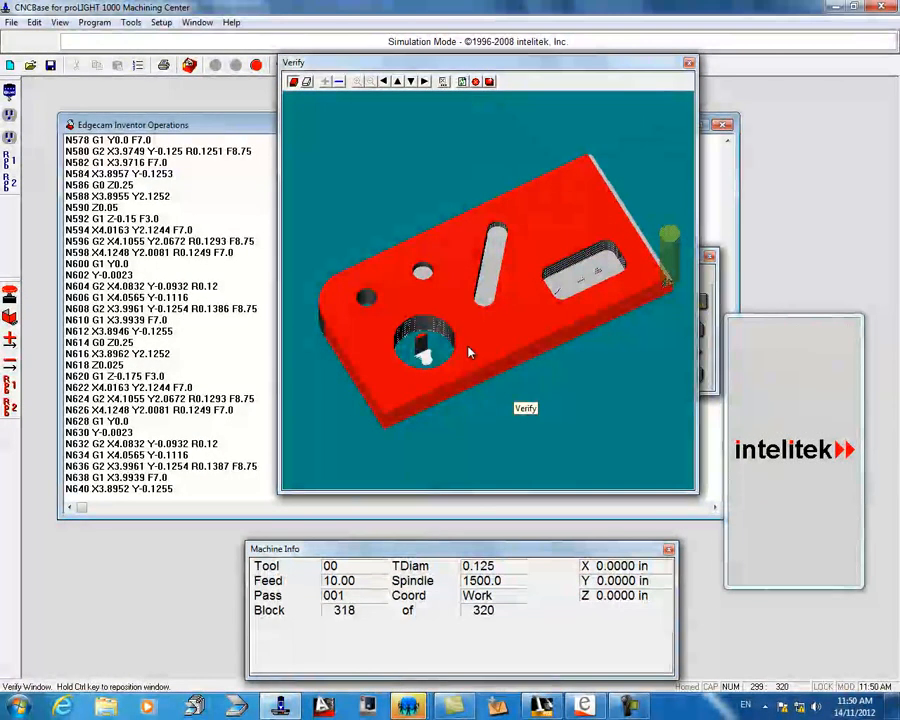